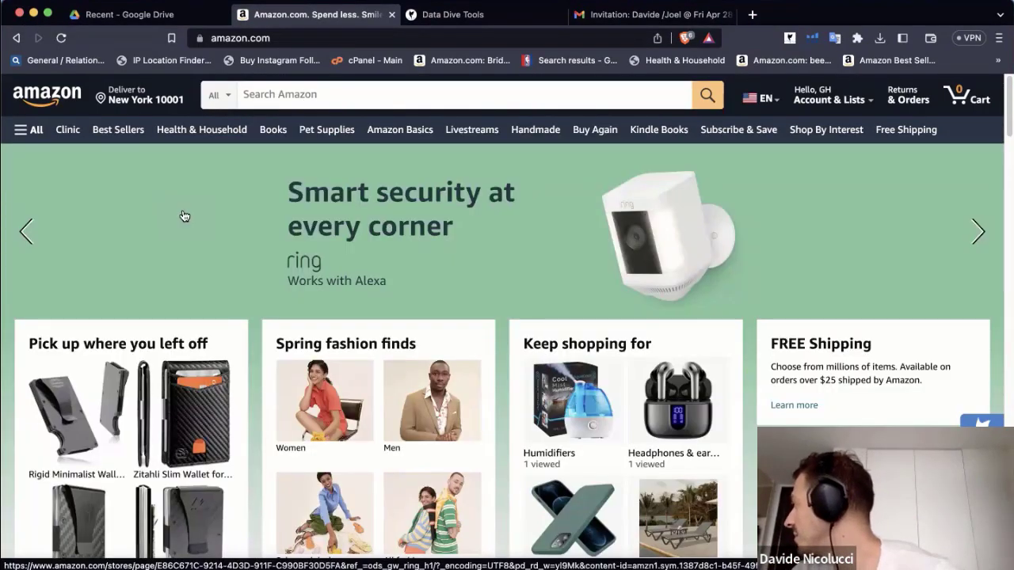
Search Amazon for "coffee mug" across all departments
{"action": "left_click", "coordinate": [282, 96]}
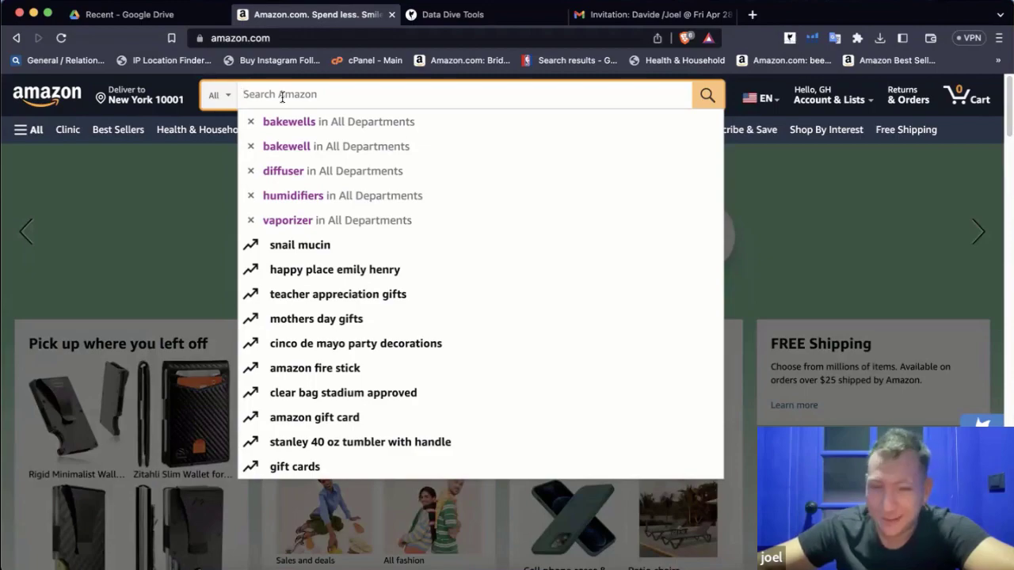
{"action": "type", "text": "coffww"}
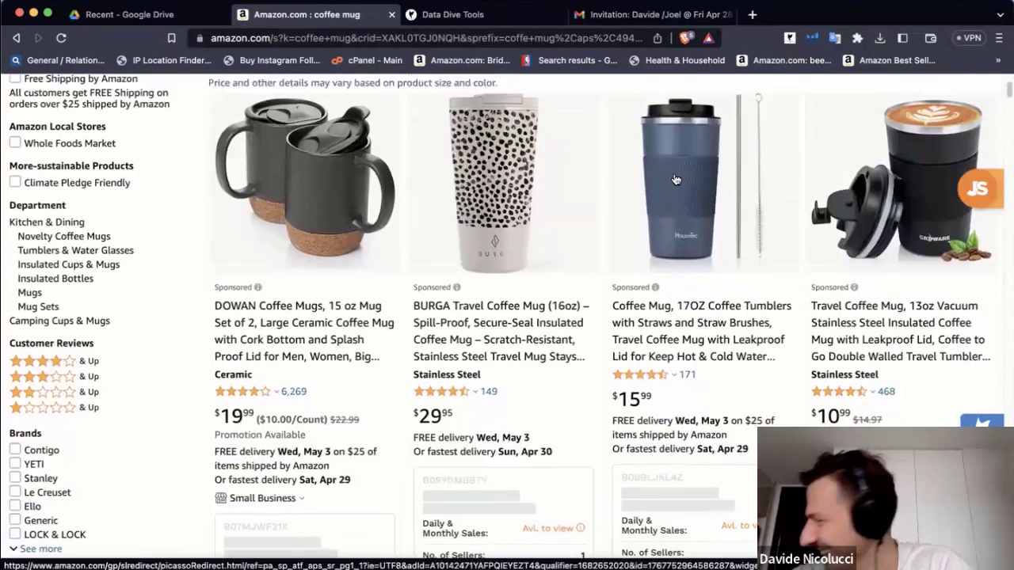
{"action": "scroll", "coordinate": [675, 180], "scroll_direction": "up", "scroll_amount": 3}
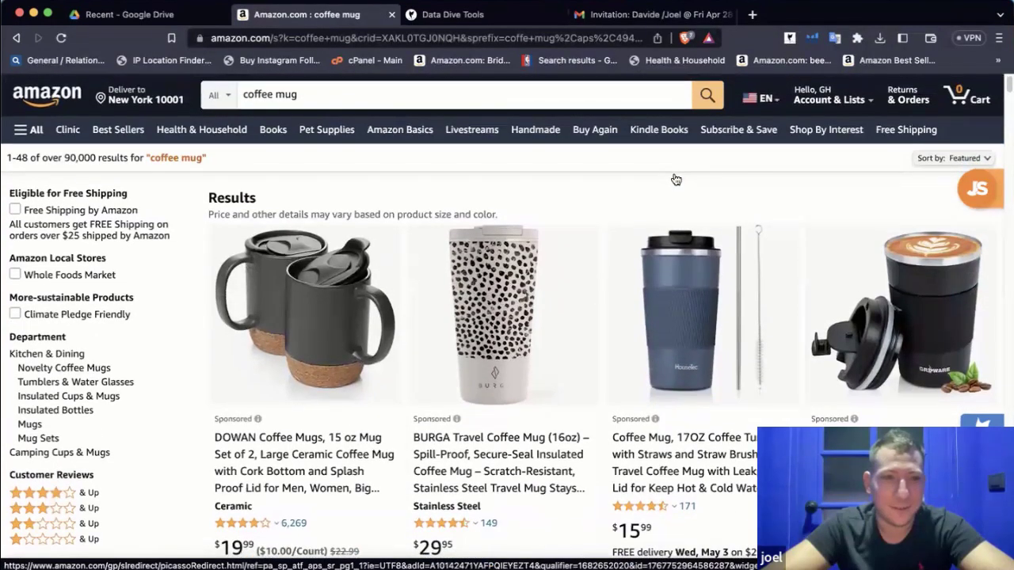
Look through the coffee mug results, examining the listings' prices, ratings and product data cards
{"action": "scroll", "coordinate": [674, 179], "scroll_direction": "down", "scroll_amount": 3}
{"action": "scroll", "coordinate": [673, 178], "scroll_direction": "up", "scroll_amount": 1}
{"action": "scroll", "coordinate": [673, 178], "scroll_direction": "up", "scroll_amount": 2}
{"action": "scroll", "coordinate": [673, 178], "scroll_direction": "down", "scroll_amount": 7}
{"action": "scroll", "coordinate": [674, 178], "scroll_direction": "up", "scroll_amount": 10}
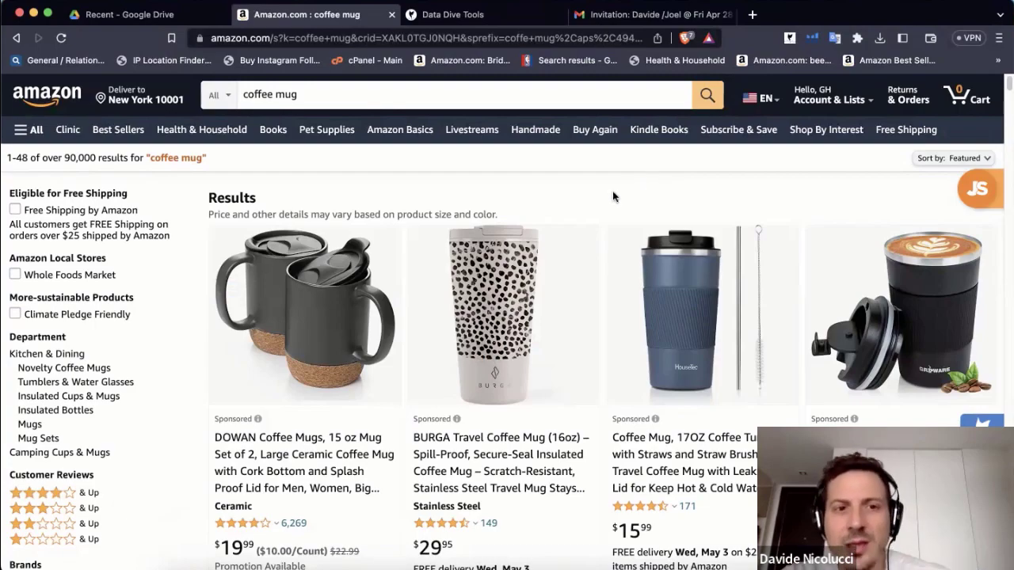
{"action": "scroll", "coordinate": [613, 197], "scroll_direction": "down", "scroll_amount": 1}
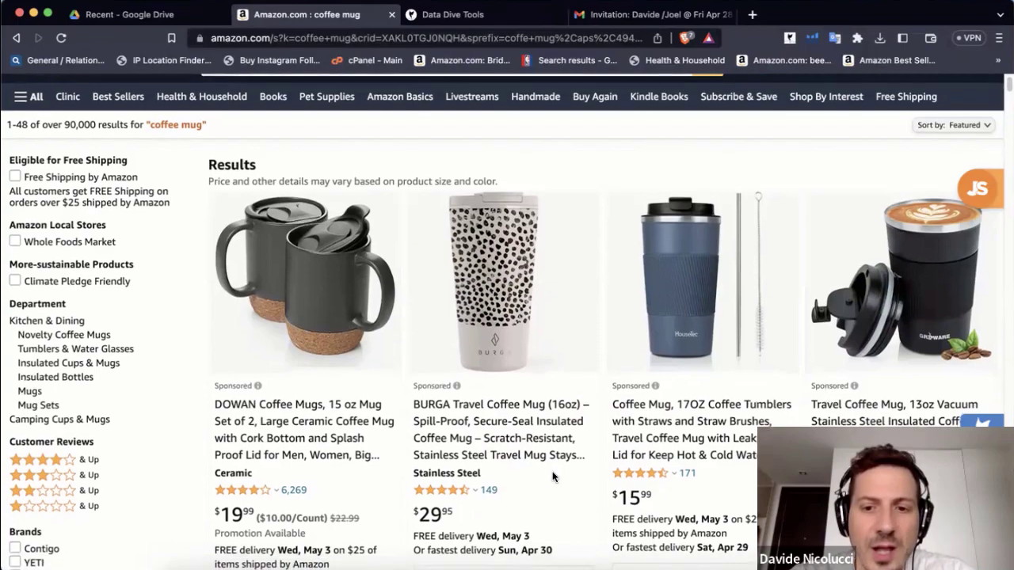
{"action": "scroll", "coordinate": [553, 476], "scroll_direction": "down", "scroll_amount": 1}
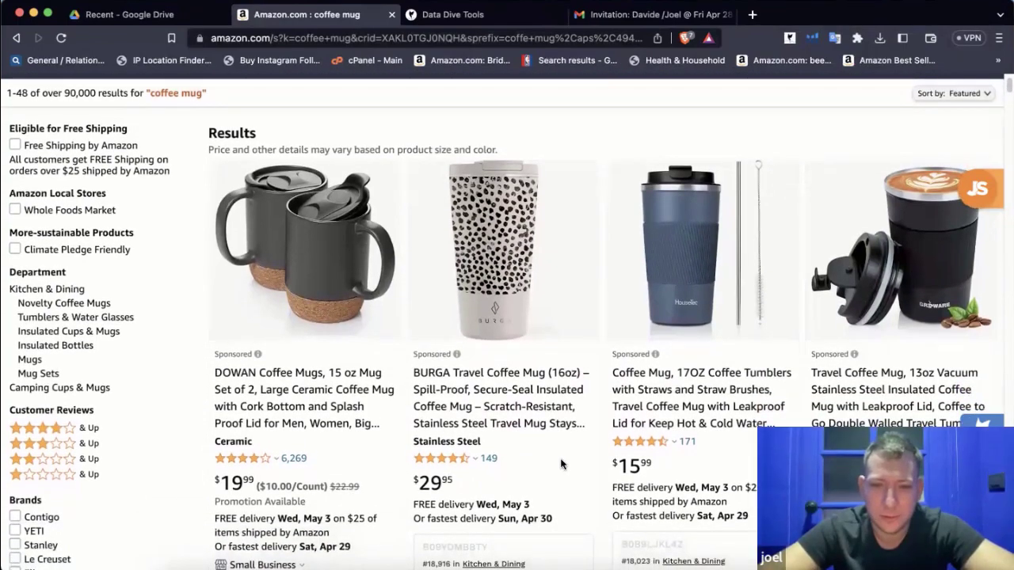
{"action": "scroll", "coordinate": [554, 452], "scroll_direction": "down", "scroll_amount": 5}
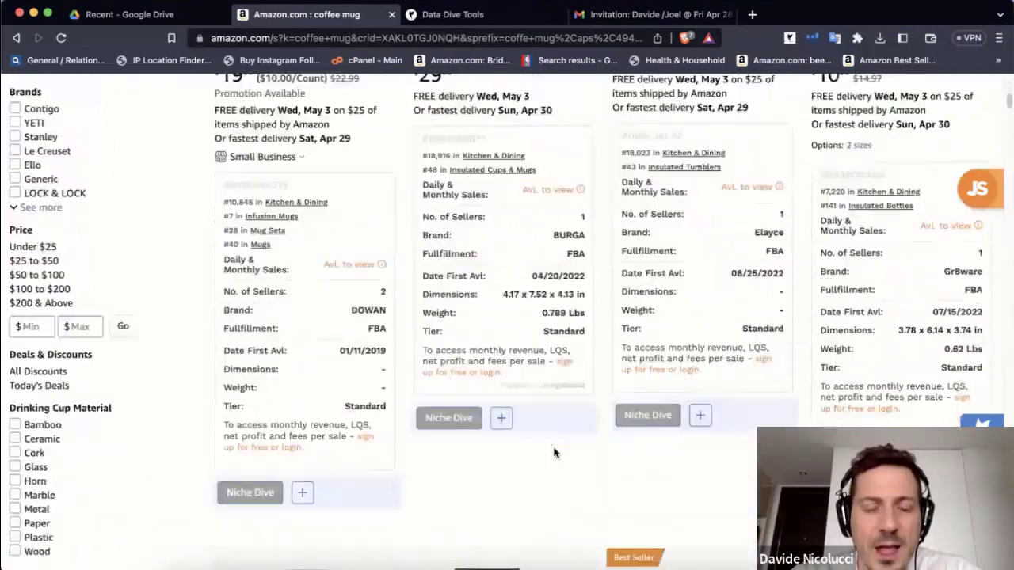
{"action": "scroll", "coordinate": [554, 452], "scroll_direction": "up", "scroll_amount": 6}
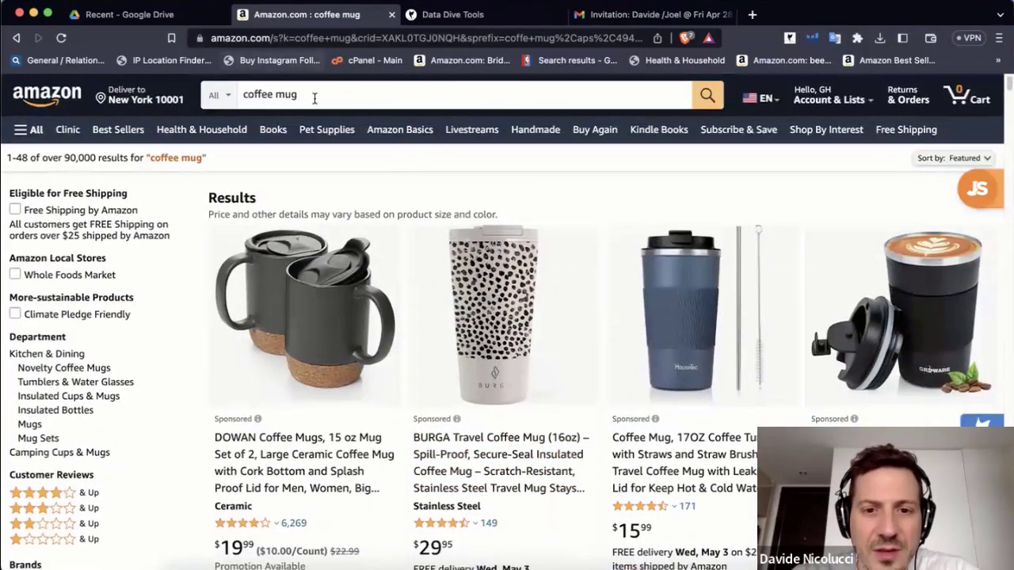
Change the search to "coffee tumbler" and run it
{"action": "left_click", "coordinate": [314, 95]}
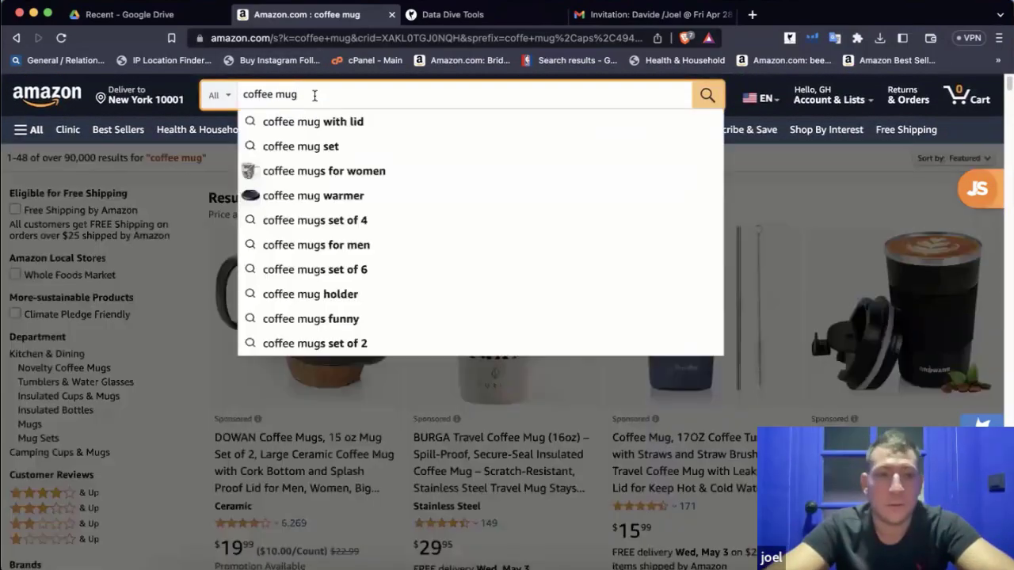
{"action": "key", "text": "BackSpace"}
{"action": "type", "text": "tum"}
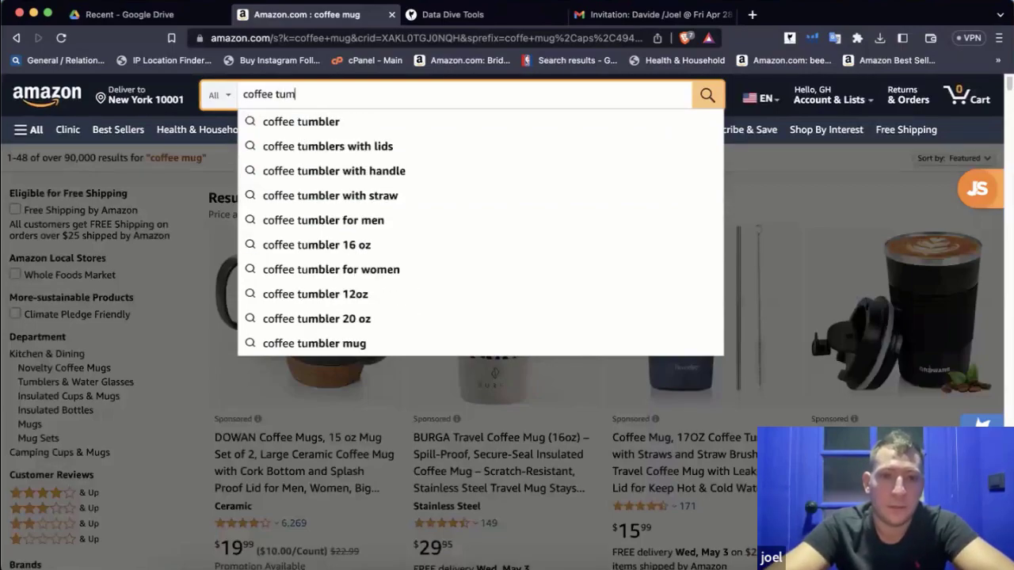
{"action": "type", "text": "bler"}
{"action": "key", "text": "Return"}
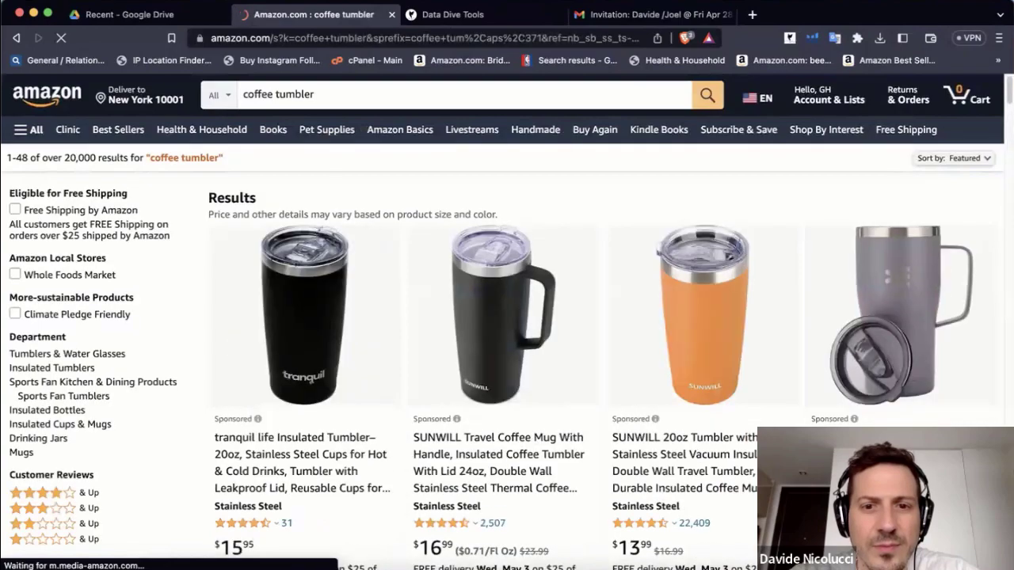
Look through the coffee tumbler results, examining the listings' ratings, category ranks and product data cards
{"action": "scroll", "coordinate": [789, 215], "scroll_direction": "down", "scroll_amount": 5}
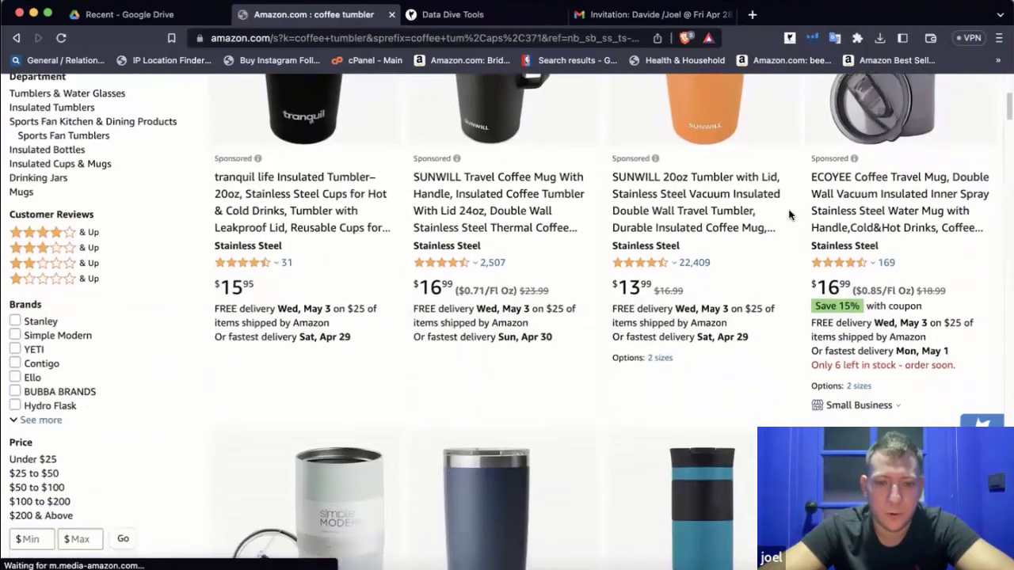
{"action": "scroll", "coordinate": [789, 215], "scroll_direction": "down", "scroll_amount": 6}
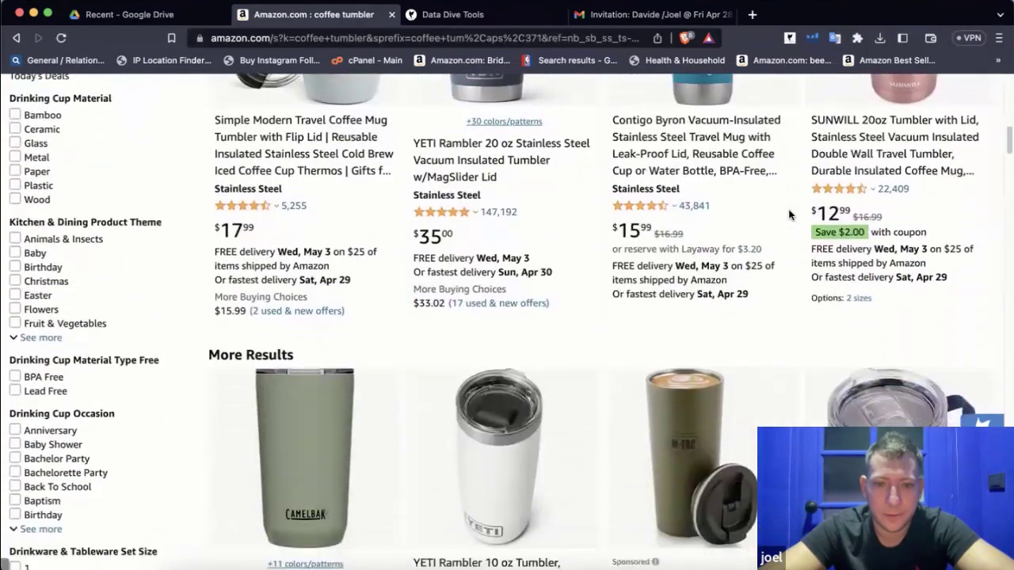
{"action": "scroll", "coordinate": [789, 215], "scroll_direction": "down", "scroll_amount": 4}
{"action": "scroll", "coordinate": [789, 215], "scroll_direction": "up", "scroll_amount": 15}
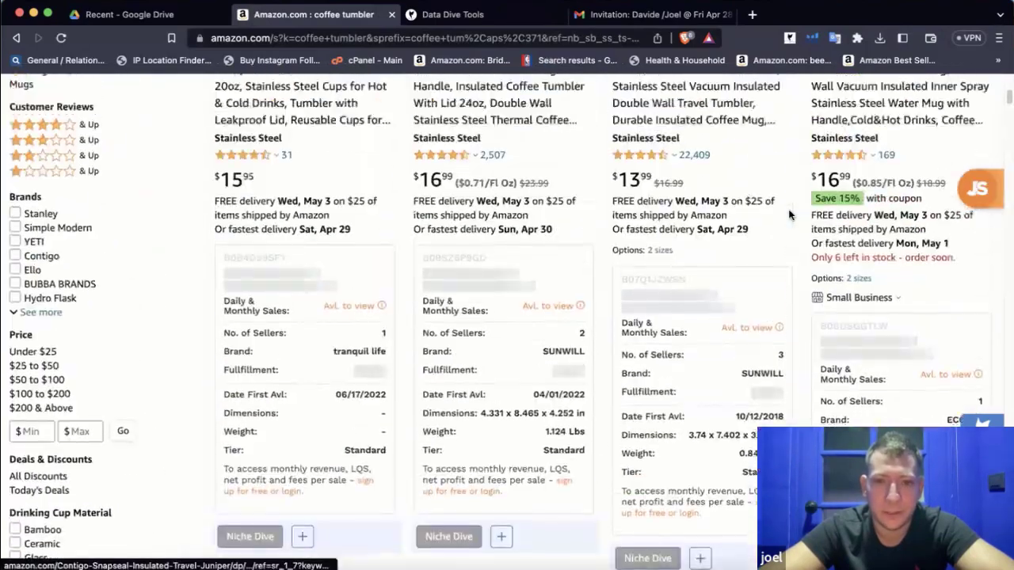
{"action": "scroll", "coordinate": [789, 215], "scroll_direction": "down", "scroll_amount": 1}
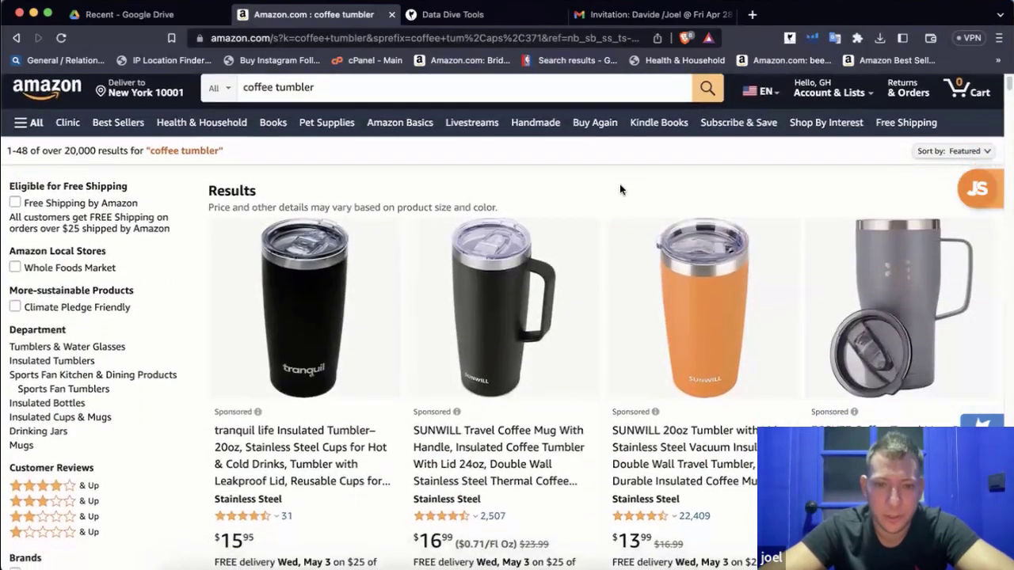
{"action": "scroll", "coordinate": [619, 188], "scroll_direction": "down", "scroll_amount": 5}
{"action": "scroll", "coordinate": [619, 188], "scroll_direction": "down", "scroll_amount": 7}
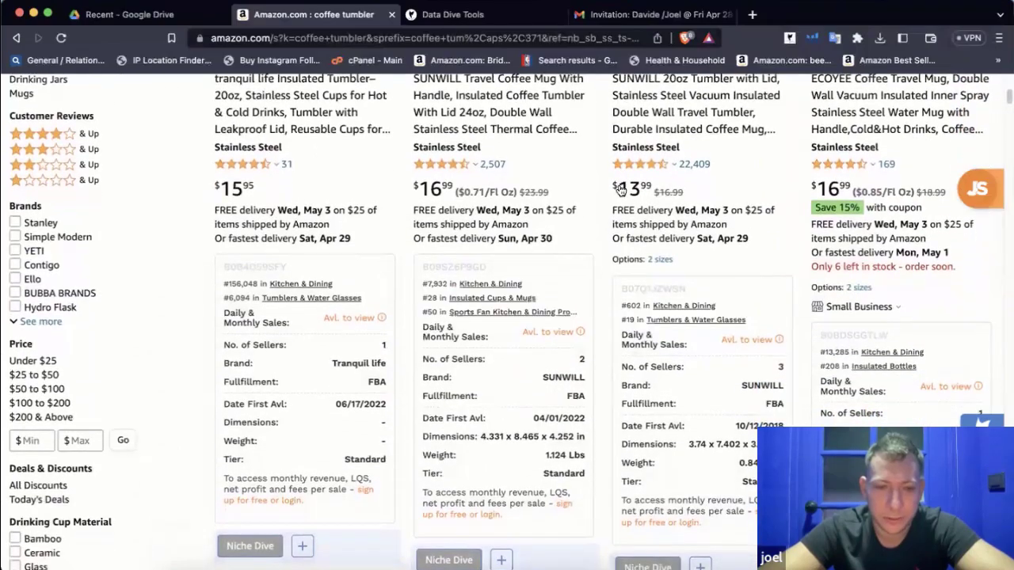
{"action": "scroll", "coordinate": [619, 189], "scroll_direction": "down", "scroll_amount": 3}
{"action": "scroll", "coordinate": [619, 188], "scroll_direction": "up", "scroll_amount": 15}
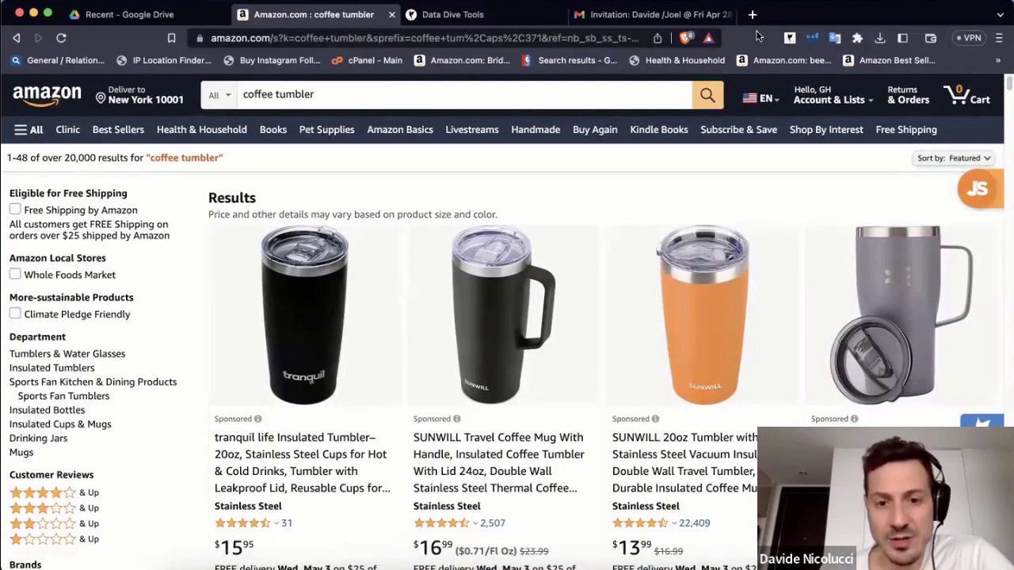
View the Data Dive extension's options for the coffee tumbler search and close the popup
{"action": "scroll", "coordinate": [718, 131], "scroll_direction": "down", "scroll_amount": 5}
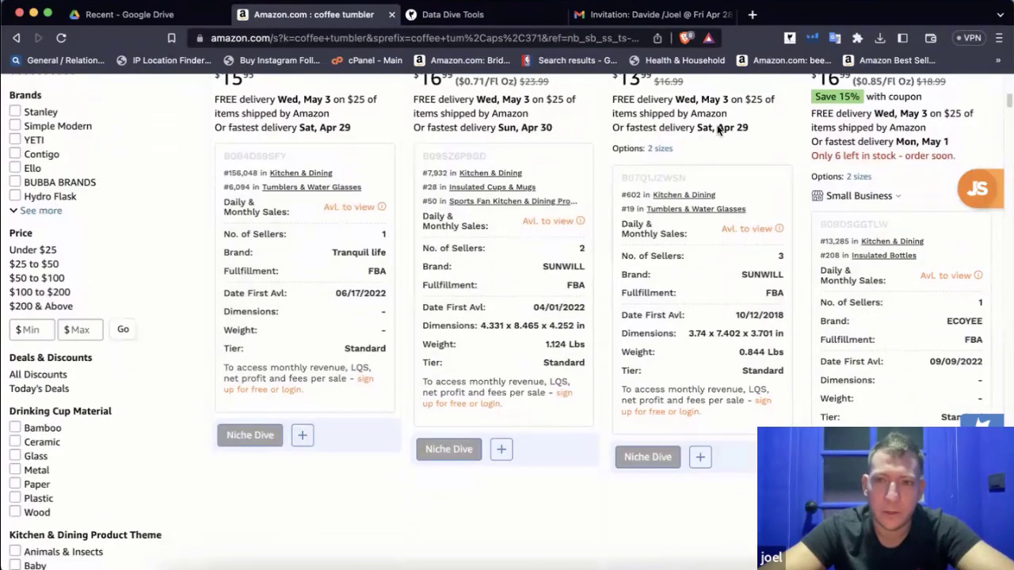
{"action": "left_click", "coordinate": [789, 38]}
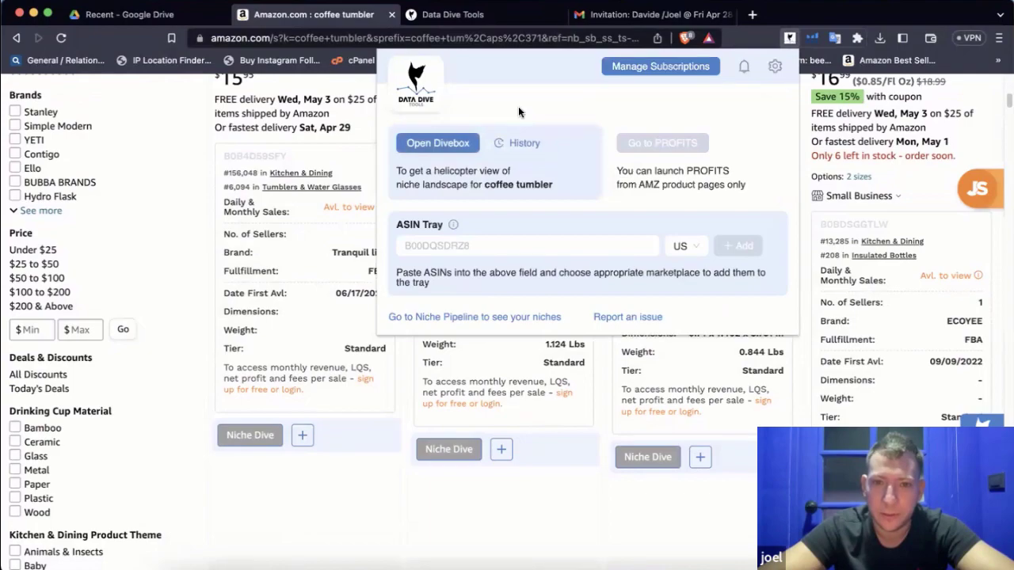
{"action": "left_click", "coordinate": [792, 19]}
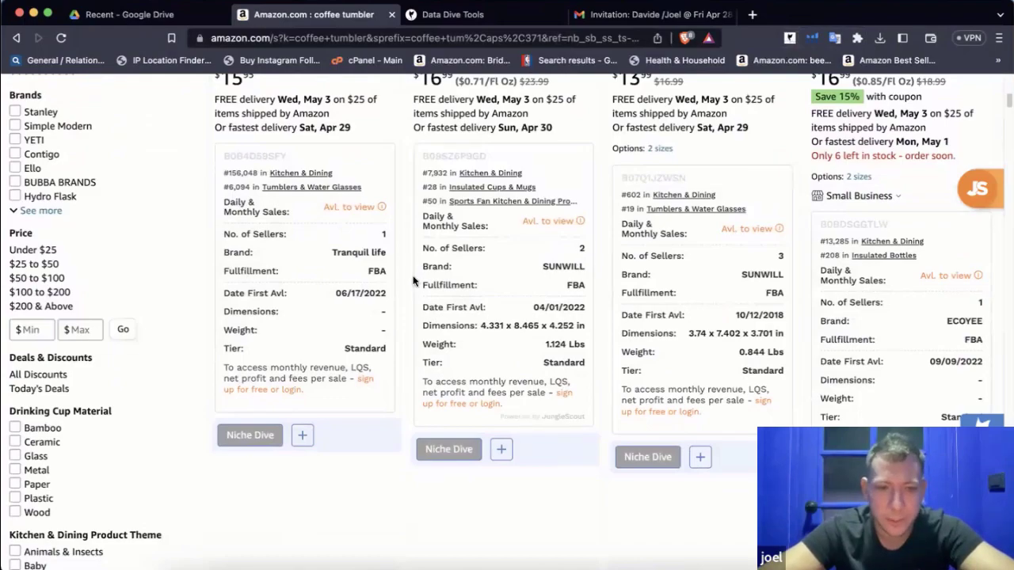
Add the YETI Rambler 20 oz tumbler with MagSlider lid from the results to DataDive's ASIN Tray
{"action": "scroll", "coordinate": [412, 281], "scroll_direction": "down", "scroll_amount": 3}
{"action": "scroll", "coordinate": [412, 277], "scroll_direction": "up", "scroll_amount": 6}
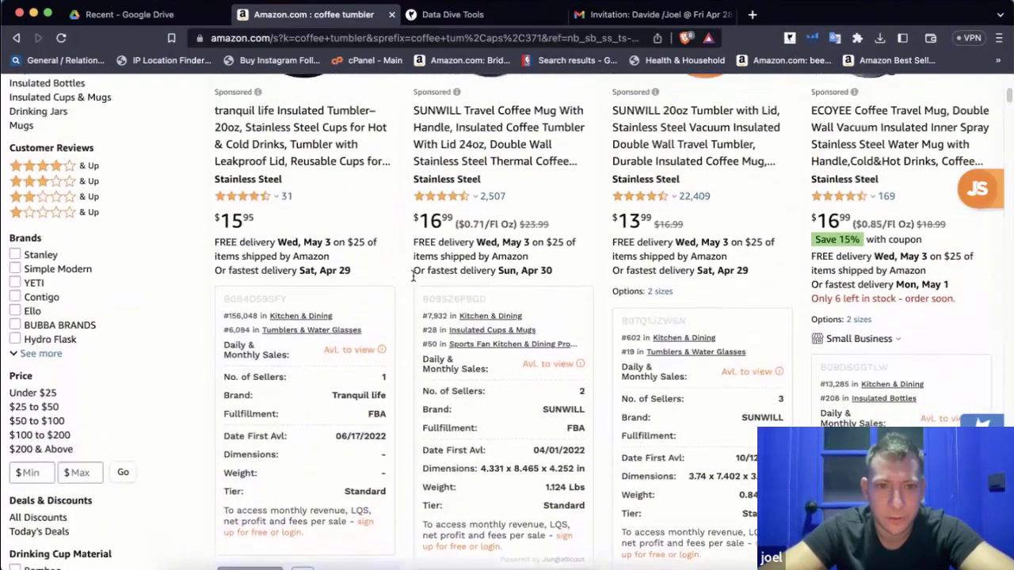
{"action": "scroll", "coordinate": [413, 279], "scroll_direction": "down", "scroll_amount": 5}
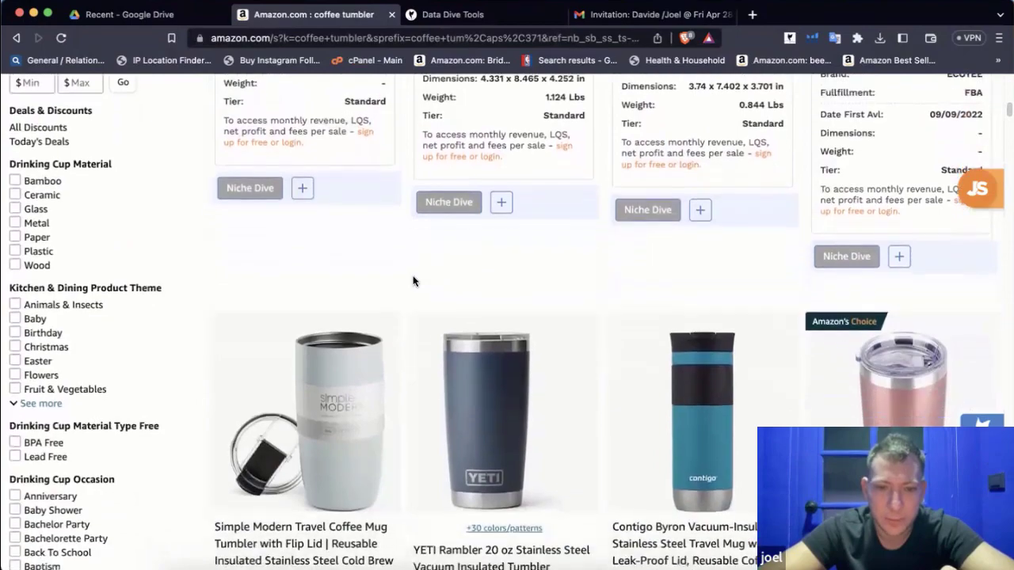
{"action": "scroll", "coordinate": [413, 280], "scroll_direction": "down", "scroll_amount": 4}
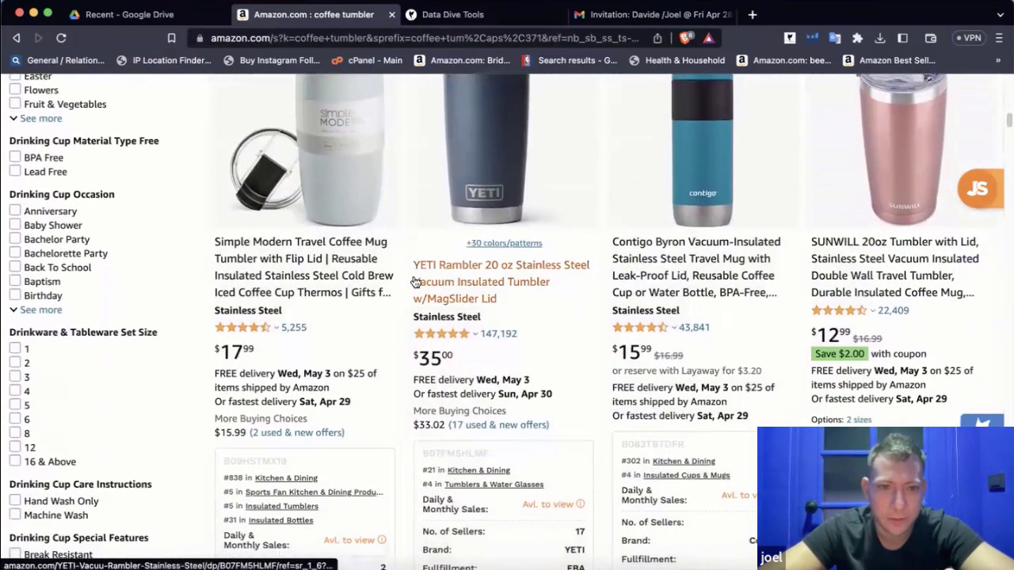
{"action": "scroll", "coordinate": [412, 280], "scroll_direction": "down", "scroll_amount": 3}
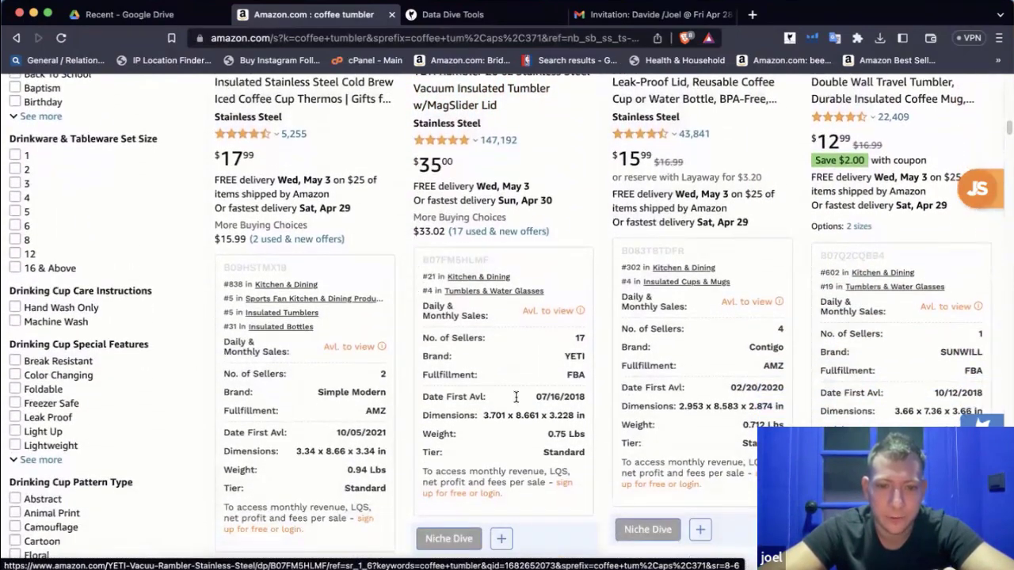
{"action": "scroll", "coordinate": [516, 396], "scroll_direction": "down", "scroll_amount": 2}
{"action": "left_click", "coordinate": [503, 435]}
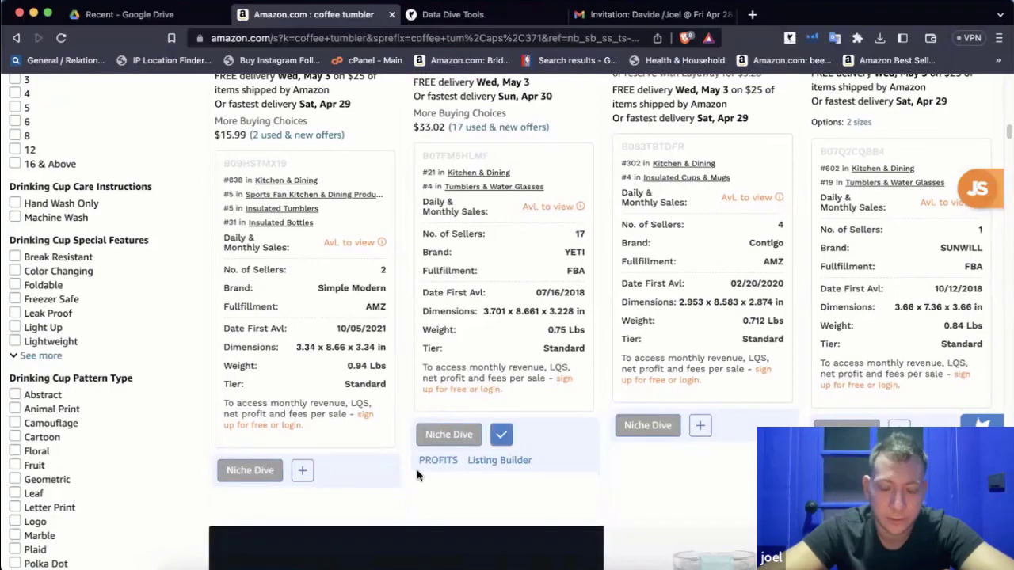
Open the product page of the Contigo Byron Vacuum-Insulated Stainless Steel Travel Mug from the results
{"action": "scroll", "coordinate": [354, 483], "scroll_direction": "up", "scroll_amount": 3}
{"action": "scroll", "coordinate": [325, 492], "scroll_direction": "down", "scroll_amount": 2}
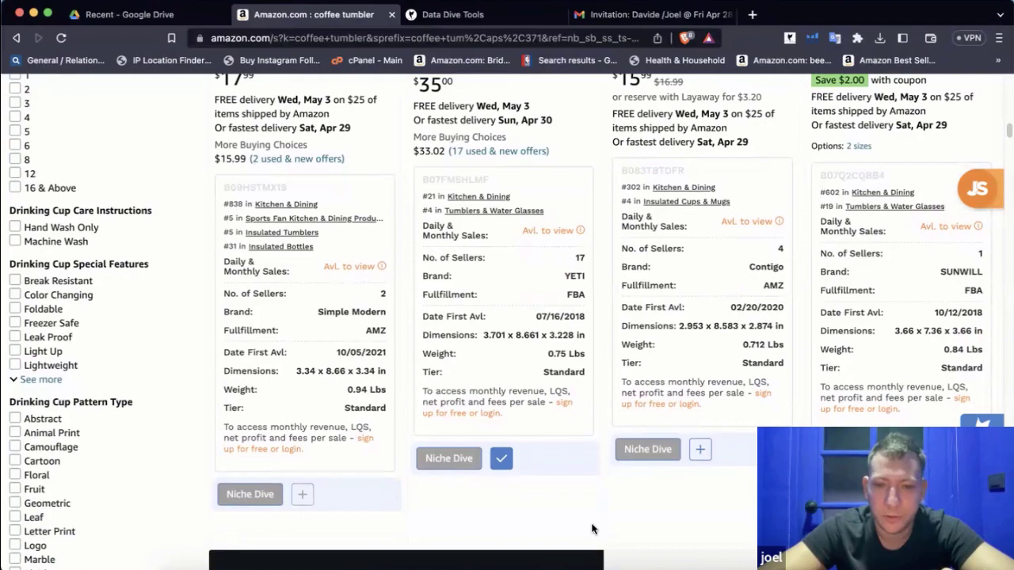
{"action": "scroll", "coordinate": [593, 527], "scroll_direction": "up", "scroll_amount": 5}
{"action": "scroll", "coordinate": [592, 529], "scroll_direction": "down", "scroll_amount": 1}
{"action": "left_click", "coordinate": [645, 256]}
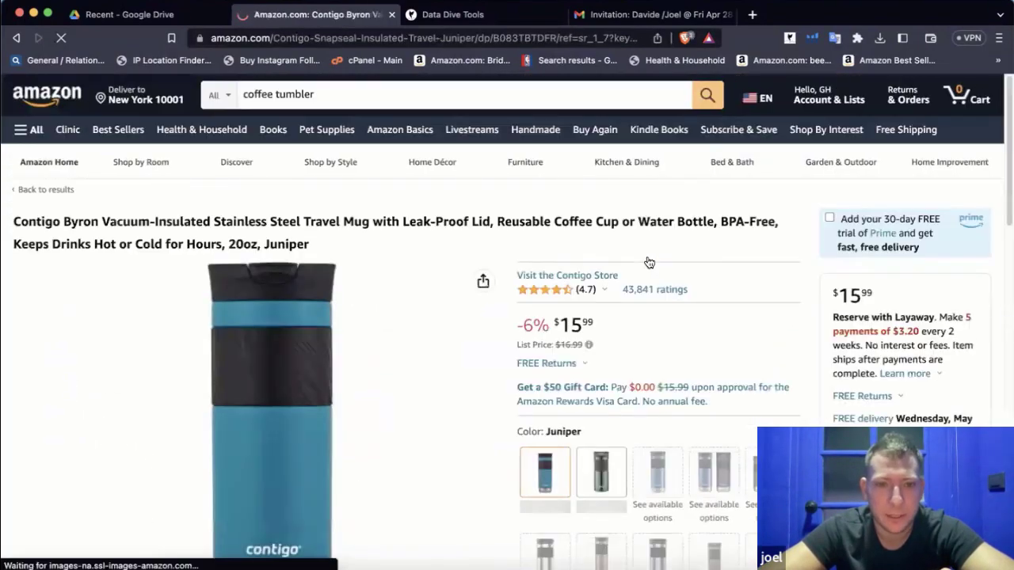
Open the Insulated Cups & Mugs best sellers list from the Best Sellers Rank in the Contigo mug's product details
{"action": "scroll", "coordinate": [648, 262], "scroll_direction": "down", "scroll_amount": 8}
{"action": "scroll", "coordinate": [648, 262], "scroll_direction": "down", "scroll_amount": 15}
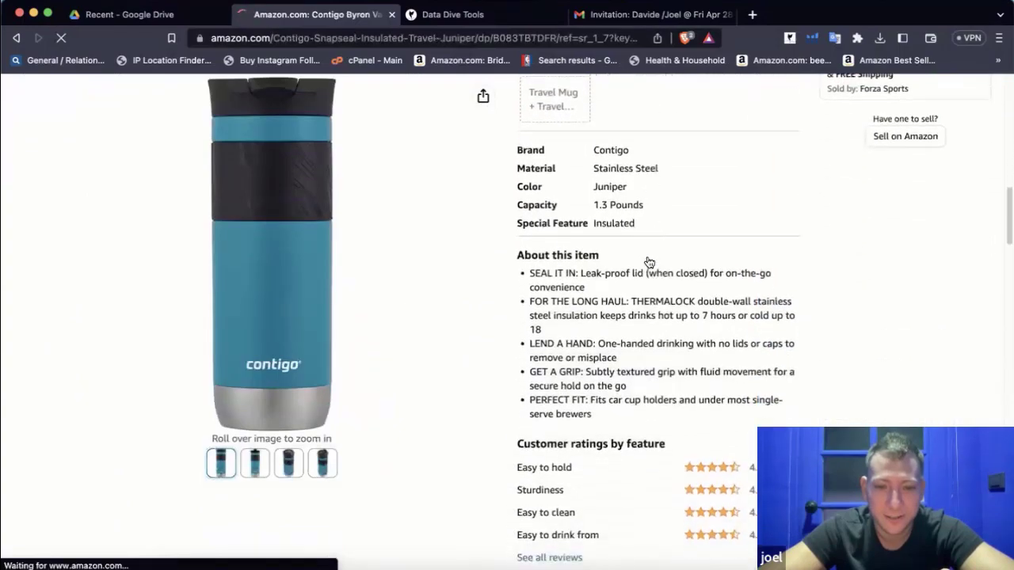
{"action": "scroll", "coordinate": [648, 262], "scroll_direction": "down", "scroll_amount": 15}
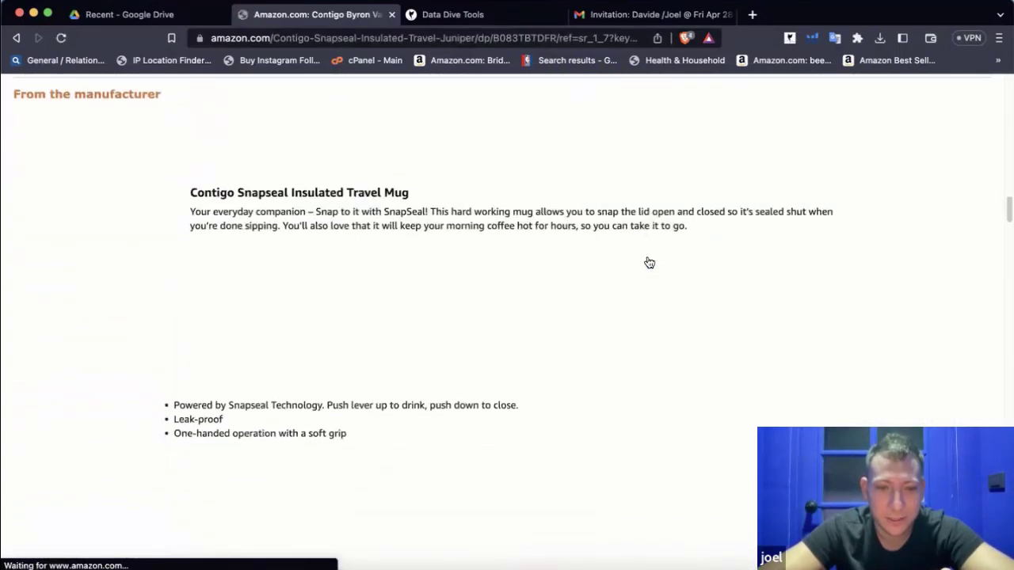
{"action": "scroll", "coordinate": [648, 262], "scroll_direction": "down", "scroll_amount": 8}
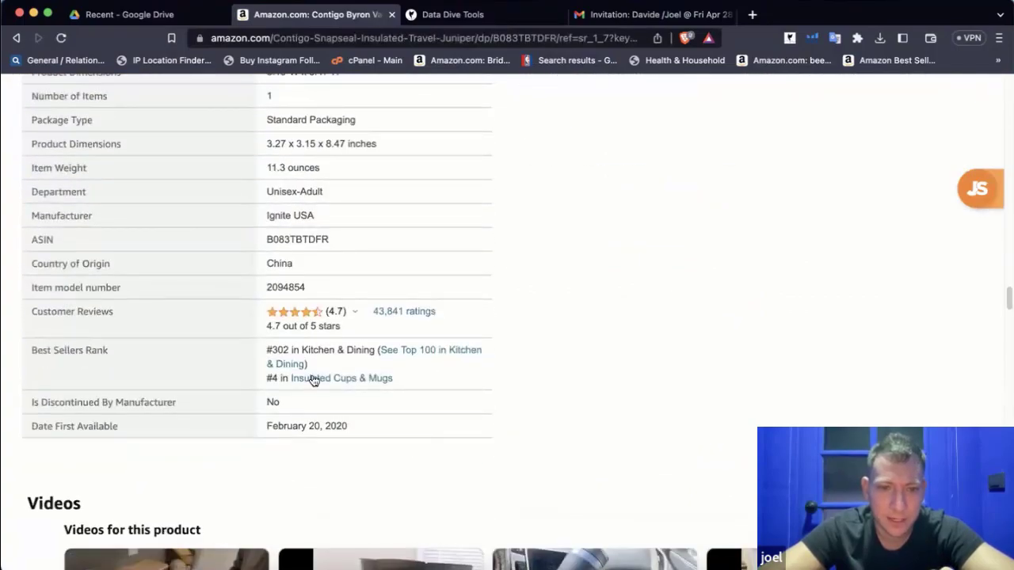
{"action": "left_click", "coordinate": [314, 381]}
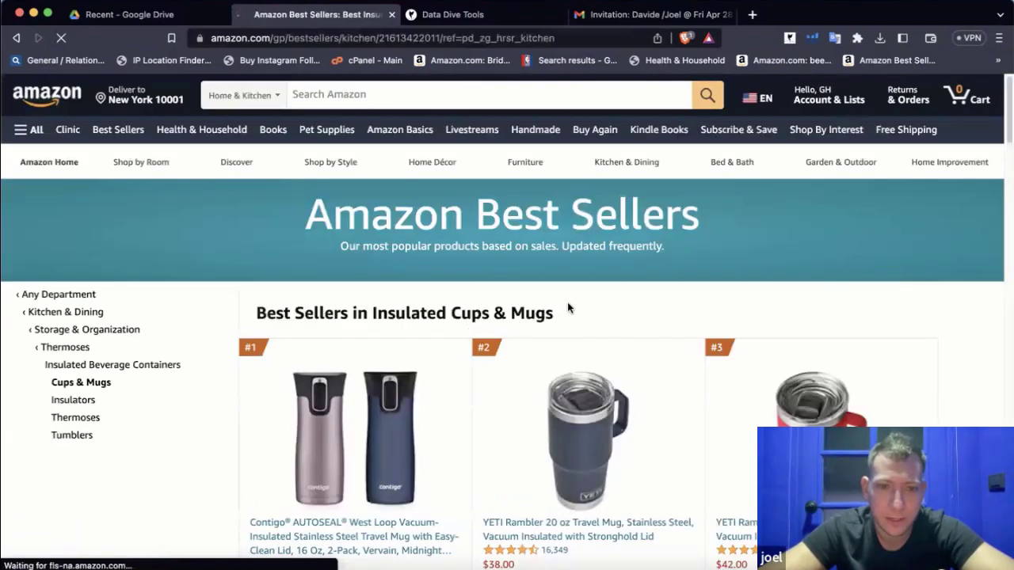
Add the #1 Contigo AUTOSEAL West Loop 2-pack and the #2 YETI Rambler 20 oz Travel Mug to DataDive's ASIN Tray
{"action": "scroll", "coordinate": [565, 309], "scroll_direction": "down", "scroll_amount": 3}
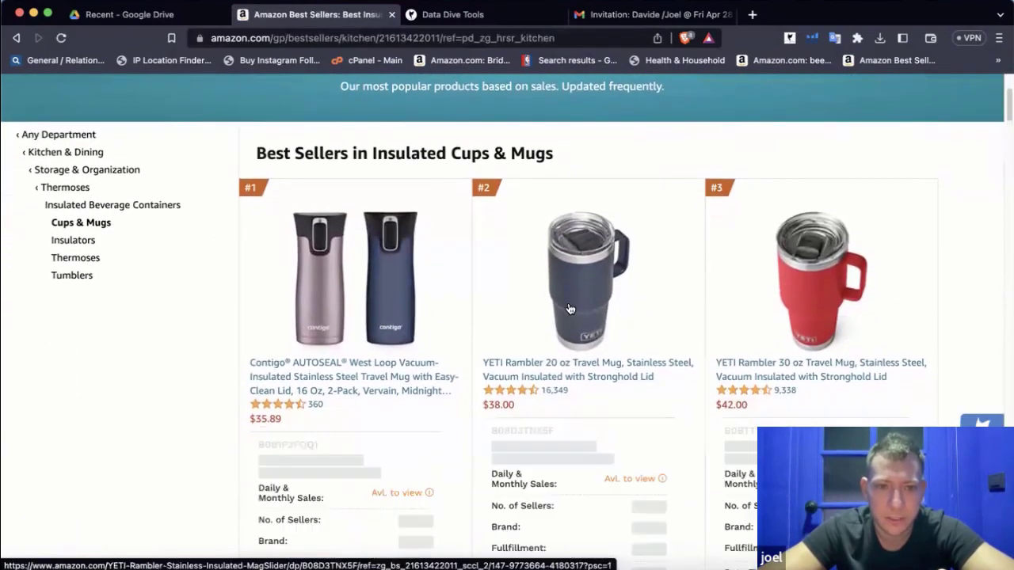
{"action": "scroll", "coordinate": [569, 309], "scroll_direction": "down", "scroll_amount": 2}
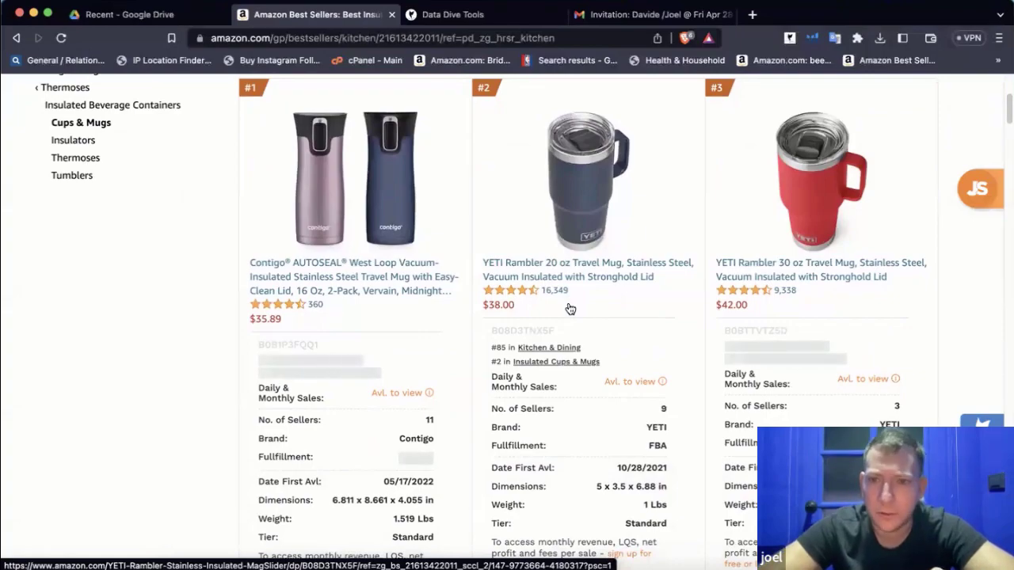
{"action": "scroll", "coordinate": [569, 308], "scroll_direction": "down", "scroll_amount": 1}
{"action": "scroll", "coordinate": [569, 308], "scroll_direction": "down", "scroll_amount": 5}
{"action": "left_click", "coordinate": [348, 354]}
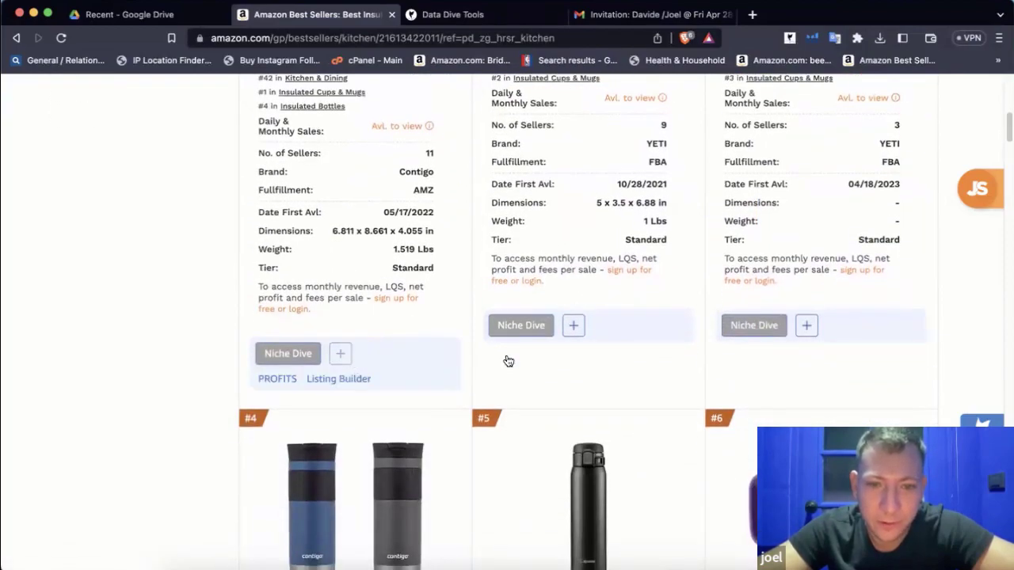
{"action": "mouse_move", "coordinate": [586, 339]}
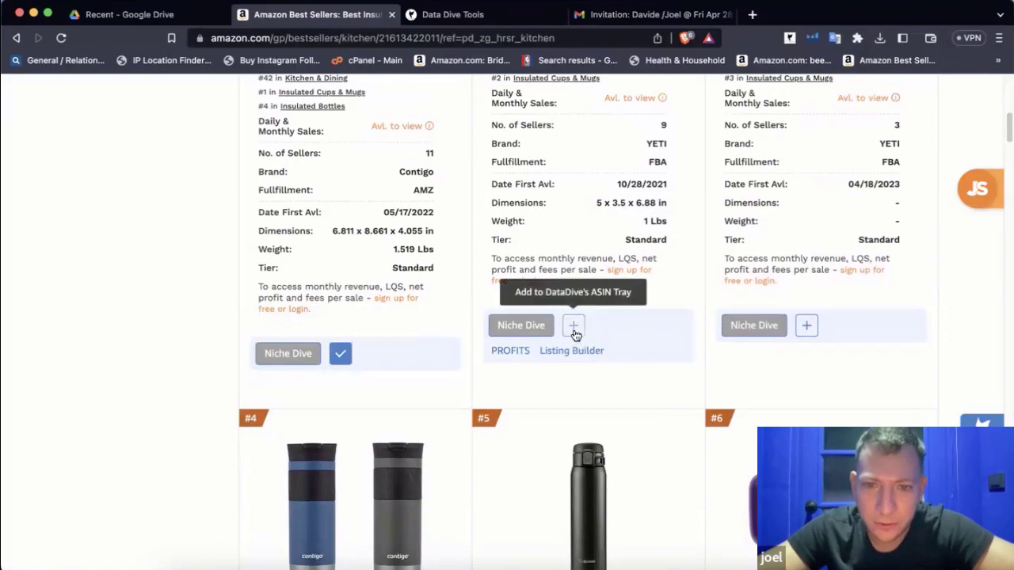
{"action": "left_click", "coordinate": [574, 333]}
Examine the ratings, prices, category ranks and seller details of the top six Insulated Cups & Mugs best sellers
{"action": "scroll", "coordinate": [168, 252], "scroll_direction": "down", "scroll_amount": 5}
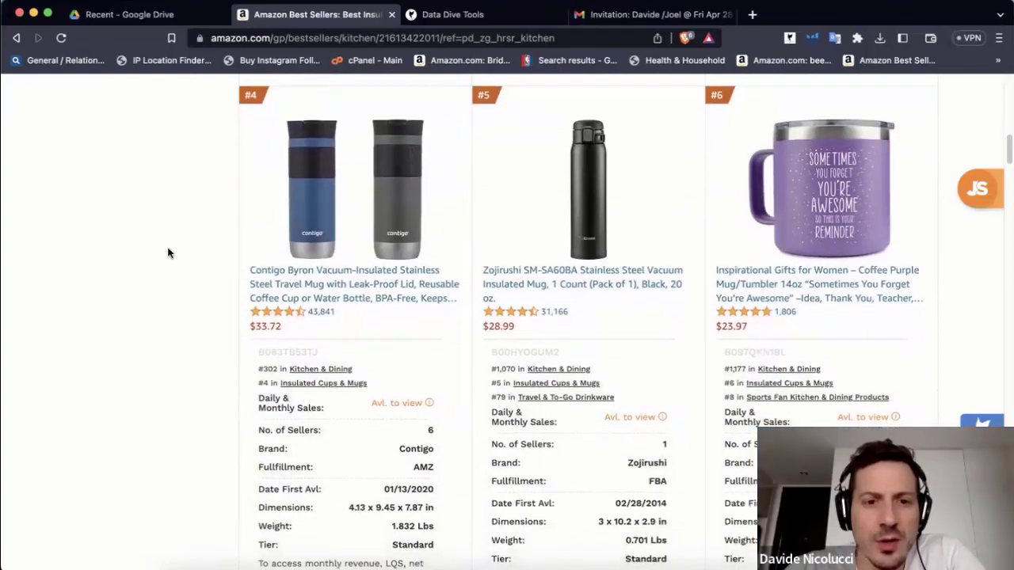
{"action": "scroll", "coordinate": [168, 253], "scroll_direction": "down", "scroll_amount": 1}
{"action": "scroll", "coordinate": [168, 253], "scroll_direction": "up", "scroll_amount": 2}
{"action": "scroll", "coordinate": [168, 253], "scroll_direction": "up", "scroll_amount": 8}
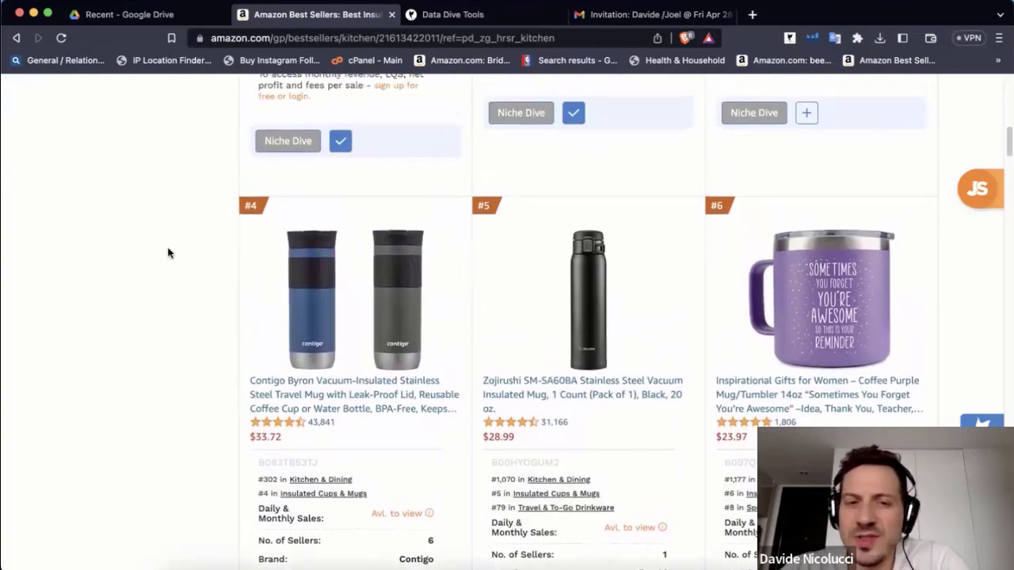
{"action": "scroll", "coordinate": [168, 253], "scroll_direction": "up", "scroll_amount": 3}
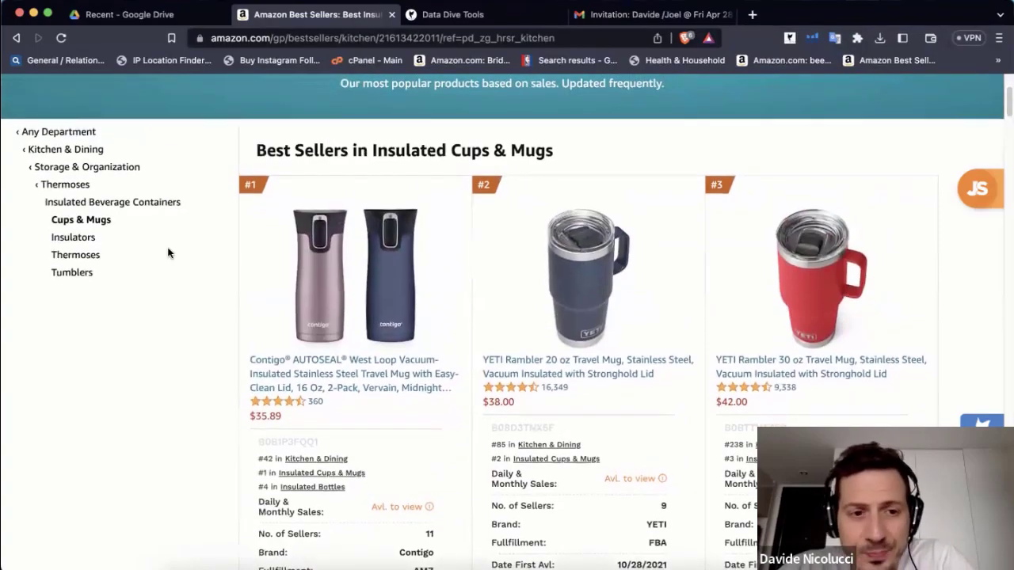
{"action": "scroll", "coordinate": [168, 253], "scroll_direction": "down", "scroll_amount": 3}
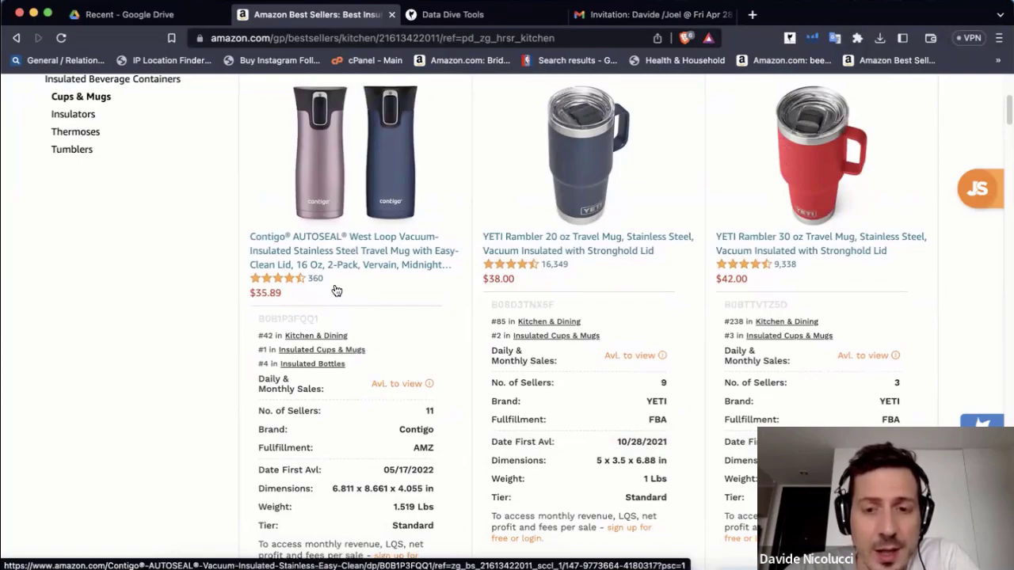
{"action": "scroll", "coordinate": [370, 286], "scroll_direction": "down", "scroll_amount": 1}
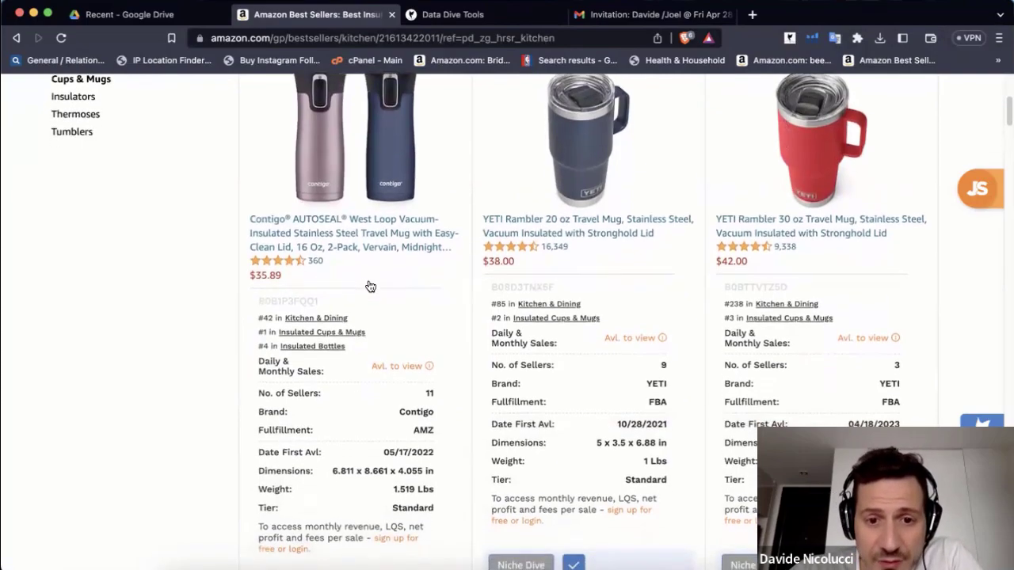
{"action": "scroll", "coordinate": [391, 253], "scroll_direction": "down", "scroll_amount": 3}
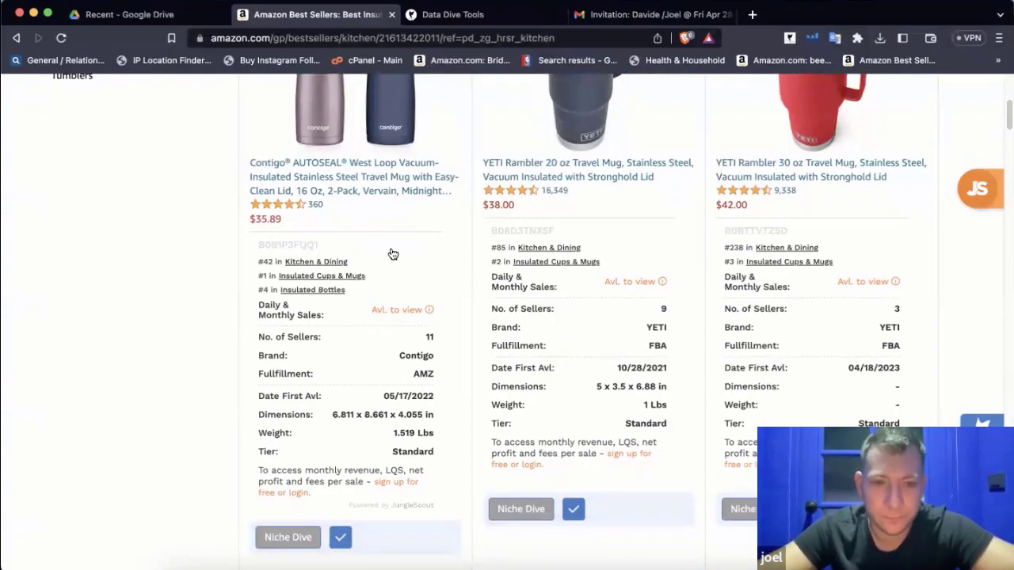
{"action": "scroll", "coordinate": [391, 253], "scroll_direction": "down", "scroll_amount": 2}
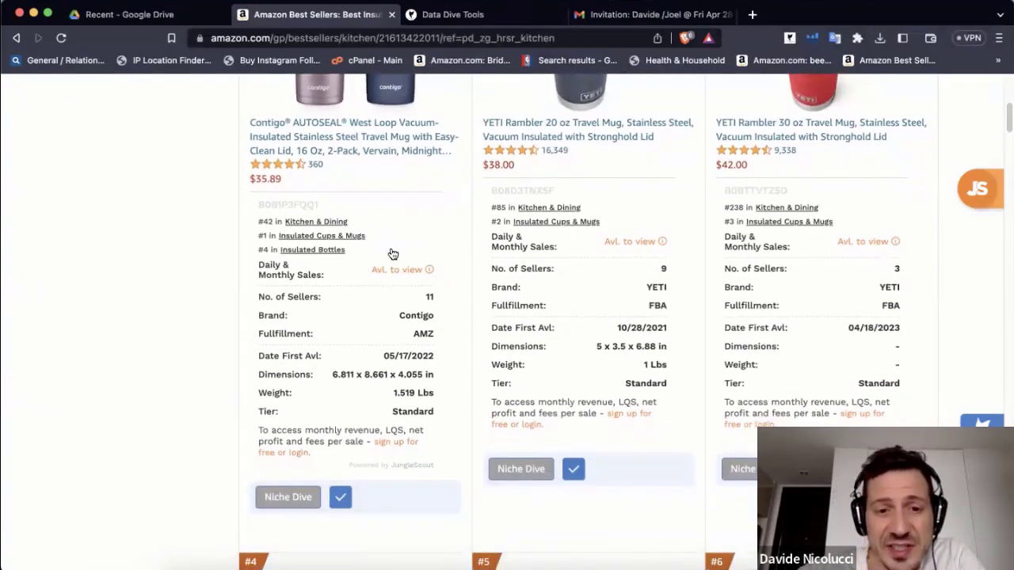
Add the #6 purple 14oz inspirational coffee mug from the best sellers list to DataDive's ASIN Tray
{"action": "scroll", "coordinate": [391, 254], "scroll_direction": "down", "scroll_amount": 15}
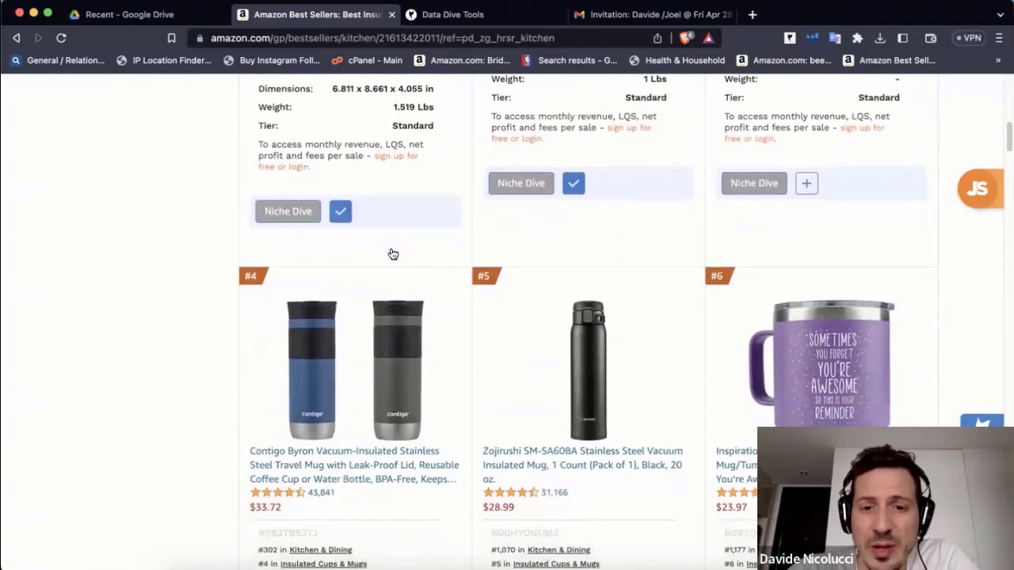
{"action": "scroll", "coordinate": [391, 254], "scroll_direction": "down", "scroll_amount": 9}
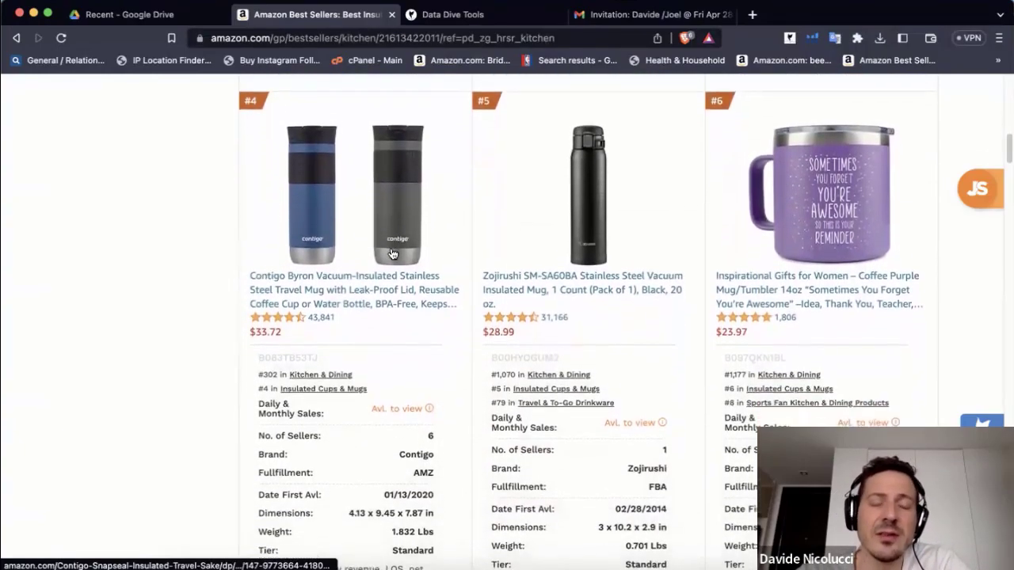
{"action": "scroll", "coordinate": [392, 253], "scroll_direction": "down", "scroll_amount": 8}
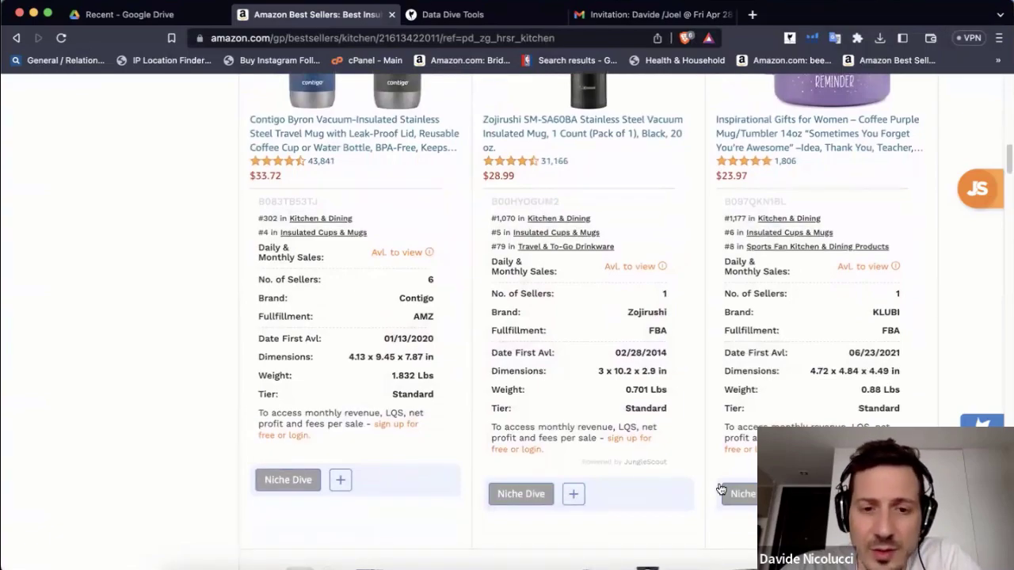
{"action": "scroll", "coordinate": [135, 245], "scroll_direction": "down", "scroll_amount": 11}
{"action": "scroll", "coordinate": [136, 245], "scroll_direction": "down", "scroll_amount": 18}
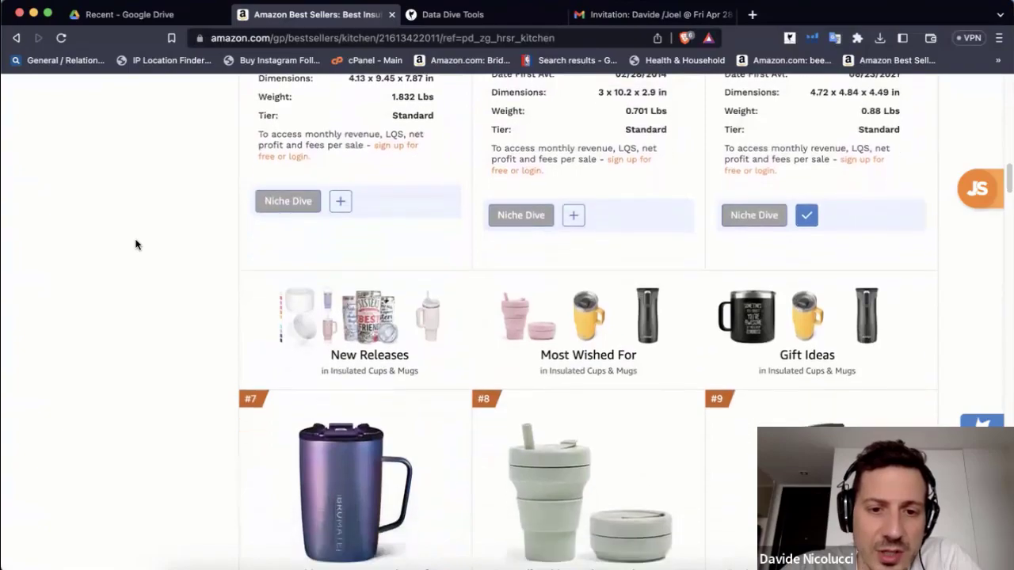
Add the #7 BrüMate Toddy 16oz mug and the #8 STOJO Collapsible Travel Cup to DataDive's ASIN Tray
{"action": "scroll", "coordinate": [136, 244], "scroll_direction": "down", "scroll_amount": 10}
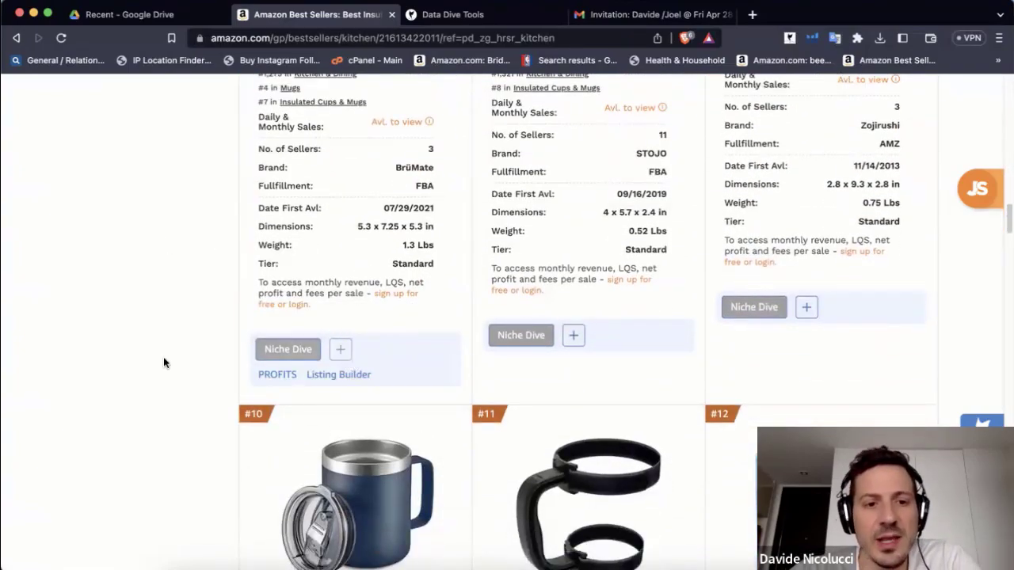
{"action": "scroll", "coordinate": [165, 363], "scroll_direction": "up", "scroll_amount": 10}
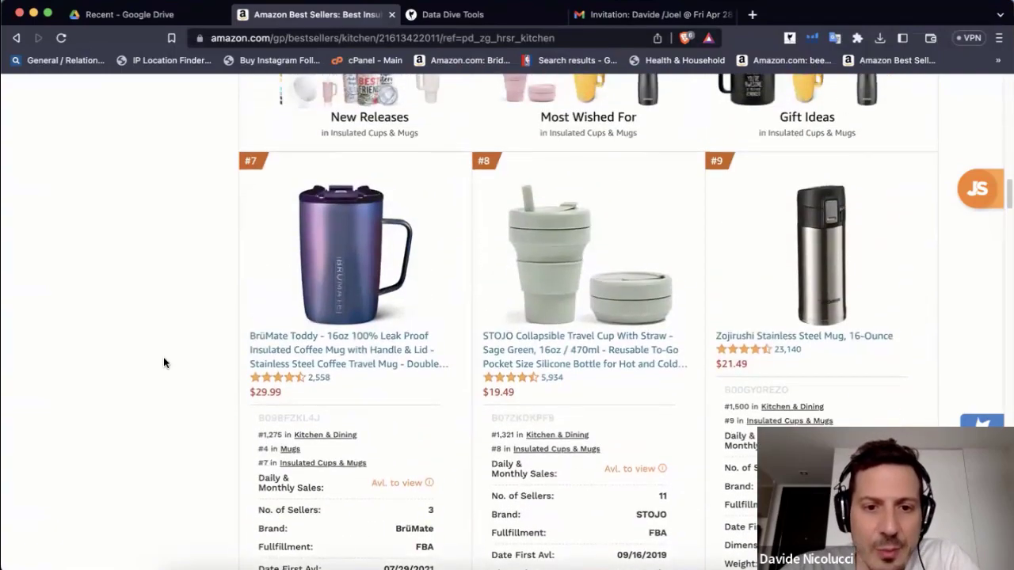
{"action": "scroll", "coordinate": [164, 363], "scroll_direction": "down", "scroll_amount": 5}
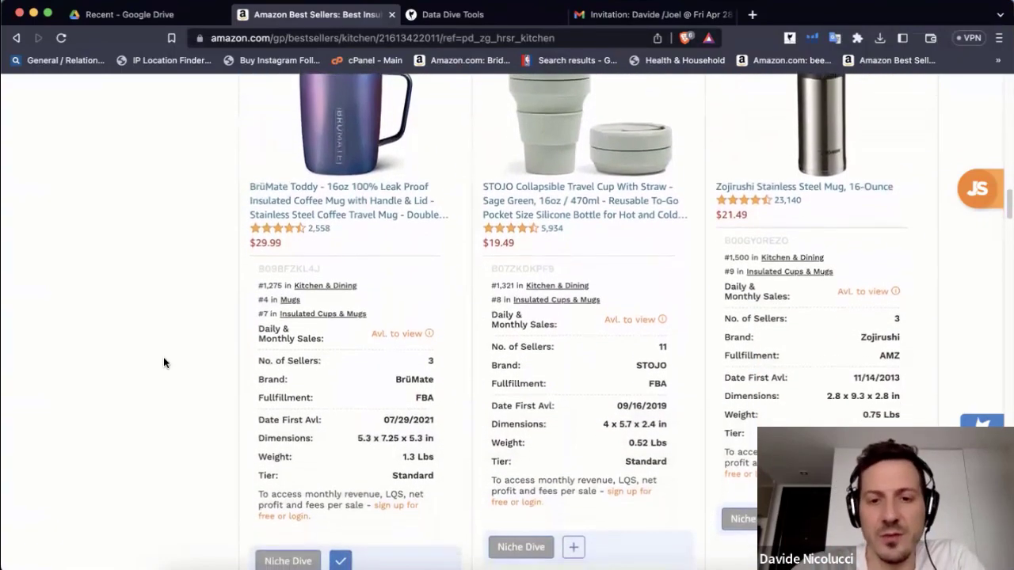
{"action": "scroll", "coordinate": [164, 362], "scroll_direction": "down", "scroll_amount": 5}
{"action": "mouse_move", "coordinate": [634, 370]}
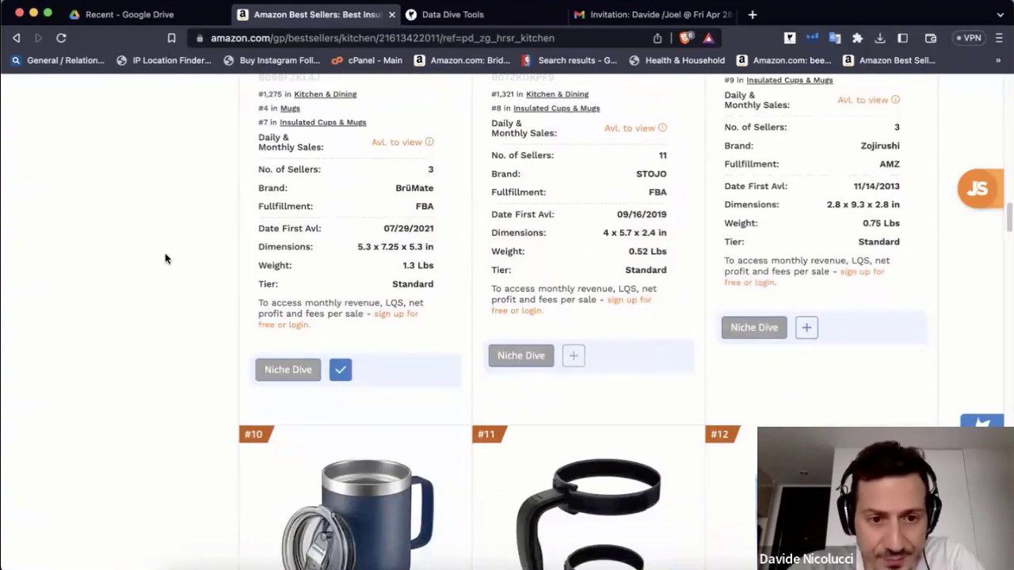
Add the #10 ALOUFEA 12oz coffee mug and the #12 Zak Designs Frozen 2 bottle set to DataDive's ASIN Tray
{"action": "scroll", "coordinate": [143, 279], "scroll_direction": "down", "scroll_amount": 10}
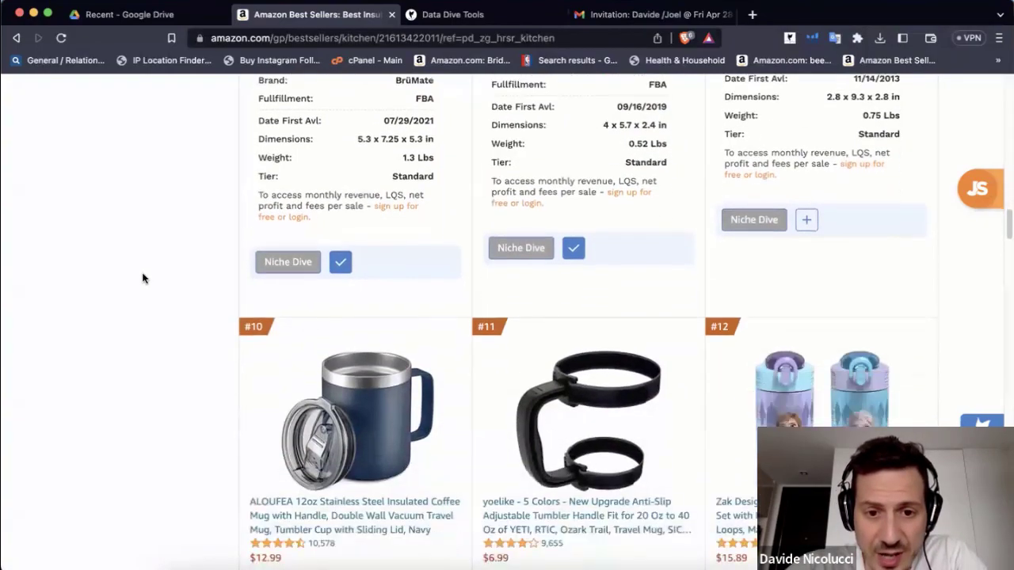
{"action": "scroll", "coordinate": [142, 278], "scroll_direction": "down", "scroll_amount": 3}
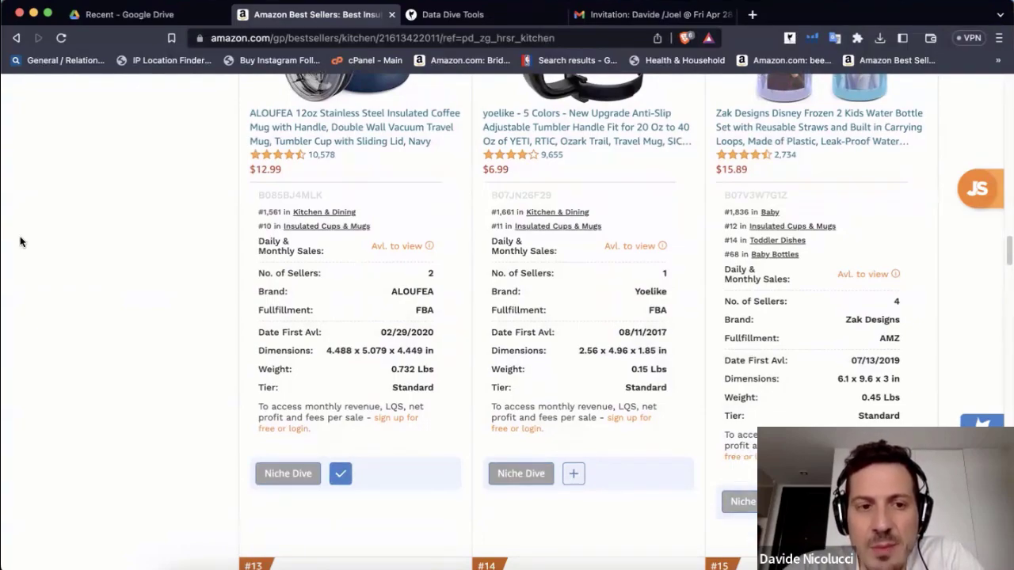
{"action": "scroll", "coordinate": [92, 270], "scroll_direction": "down", "scroll_amount": 1}
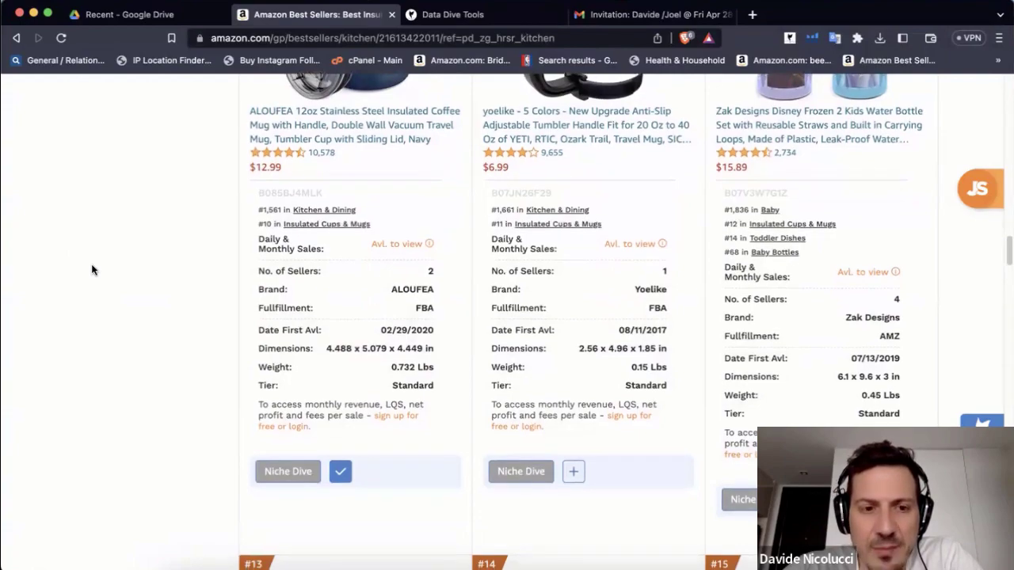
{"action": "scroll", "coordinate": [92, 270], "scroll_direction": "down", "scroll_amount": 1}
{"action": "scroll", "coordinate": [92, 270], "scroll_direction": "down", "scroll_amount": 3}
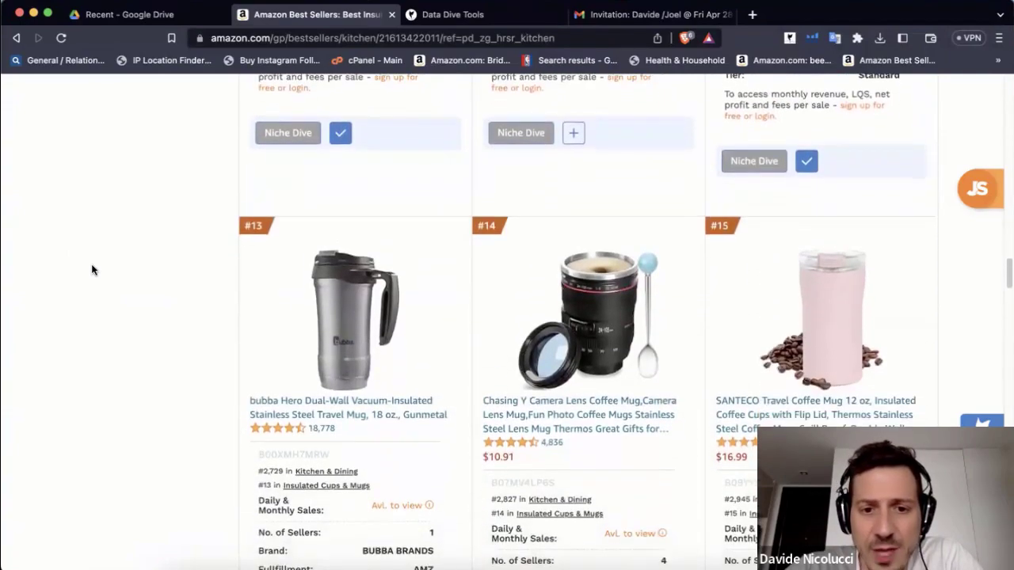
Check the delivery location setting in the page header and close the dialog without changing it
{"action": "scroll", "coordinate": [92, 270], "scroll_direction": "up", "scroll_amount": 1}
{"action": "scroll", "coordinate": [91, 270], "scroll_direction": "down", "scroll_amount": 10}
{"action": "scroll", "coordinate": [91, 267], "scroll_direction": "up", "scroll_amount": 15}
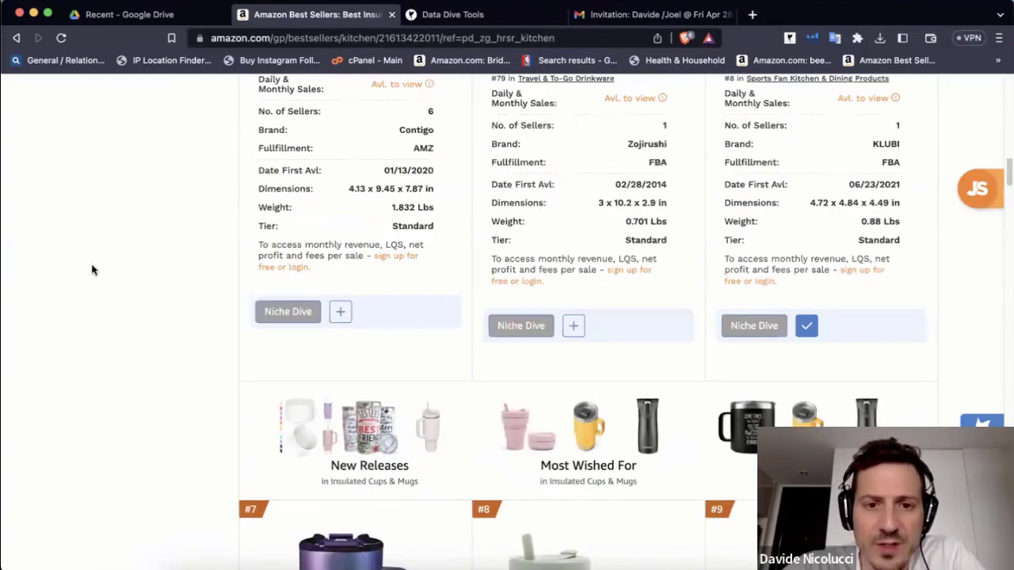
{"action": "scroll", "coordinate": [131, 160], "scroll_direction": "up", "scroll_amount": 2}
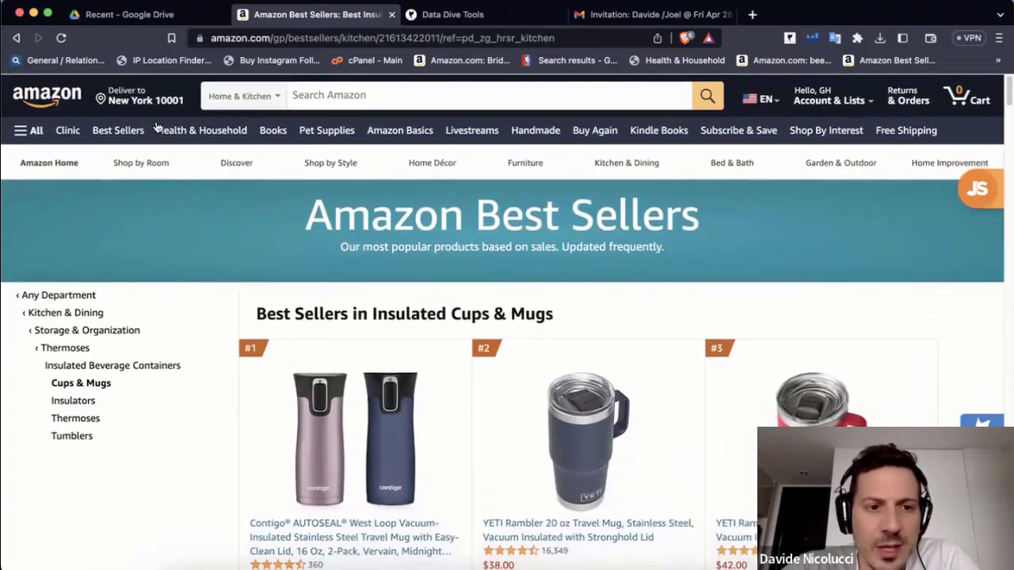
{"action": "left_click", "coordinate": [130, 103]}
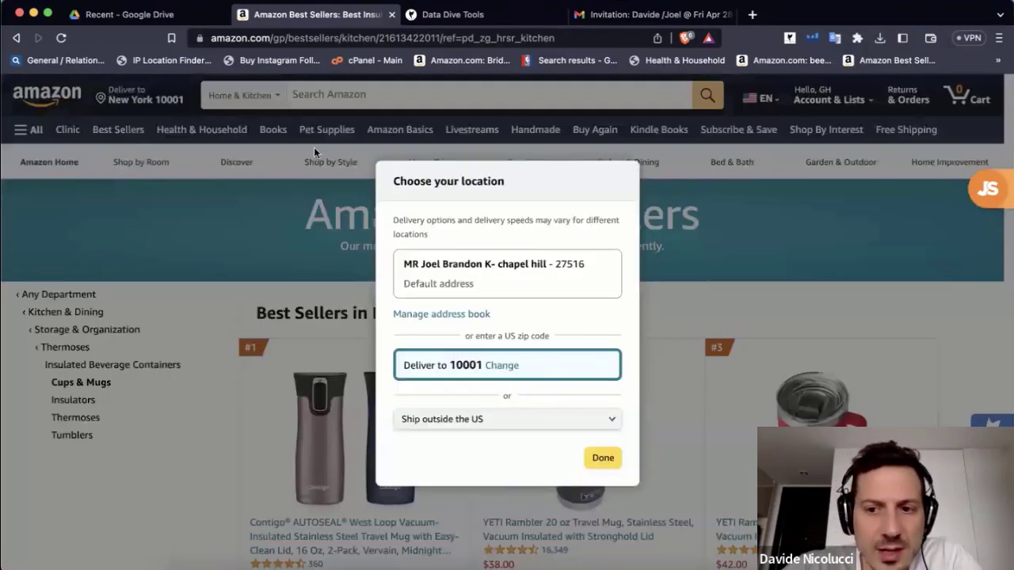
{"action": "left_click", "coordinate": [239, 224]}
Return to the Amazon home page and search for "thermal coffee mug" using the suggested term
{"action": "left_click", "coordinate": [49, 96]}
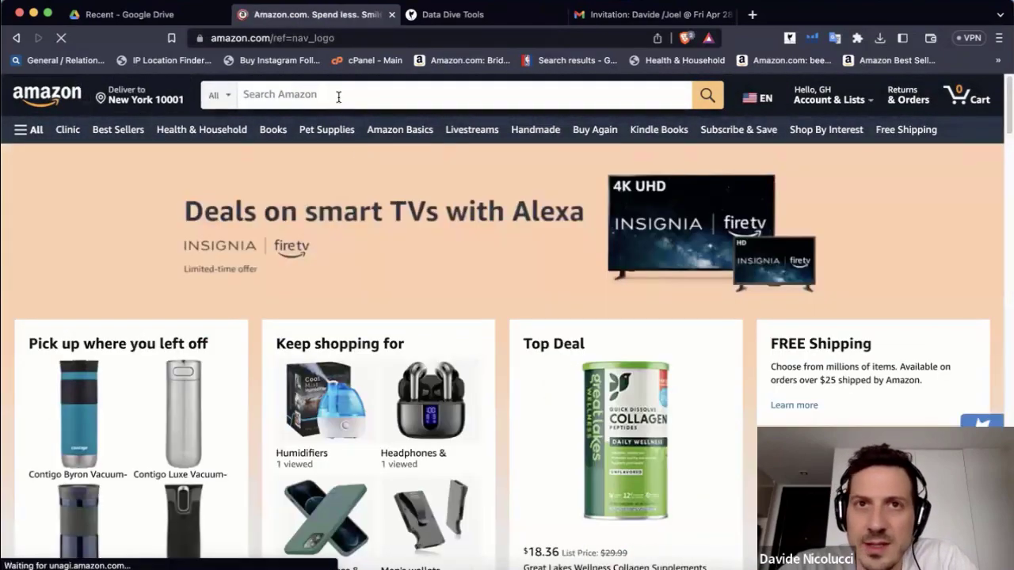
{"action": "left_click", "coordinate": [338, 97]}
{"action": "type", "text": "thermal"}
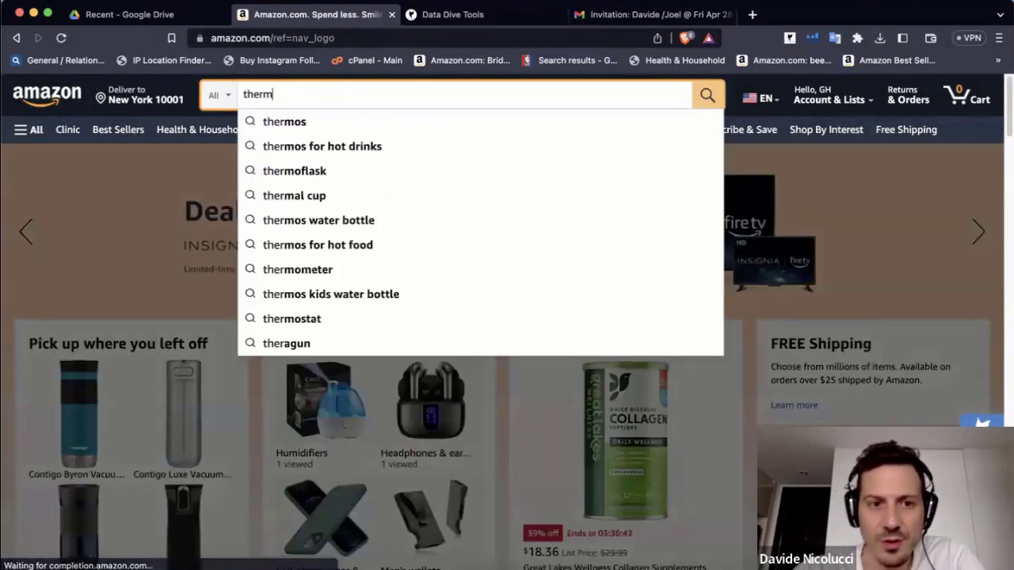
{"action": "key", "text": "Down"}
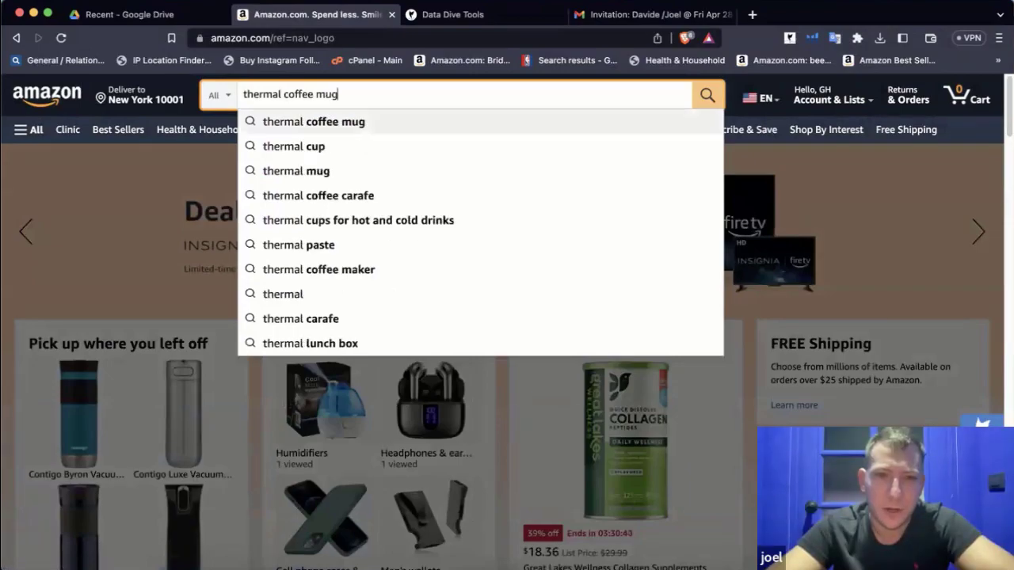
{"action": "key", "text": "Return"}
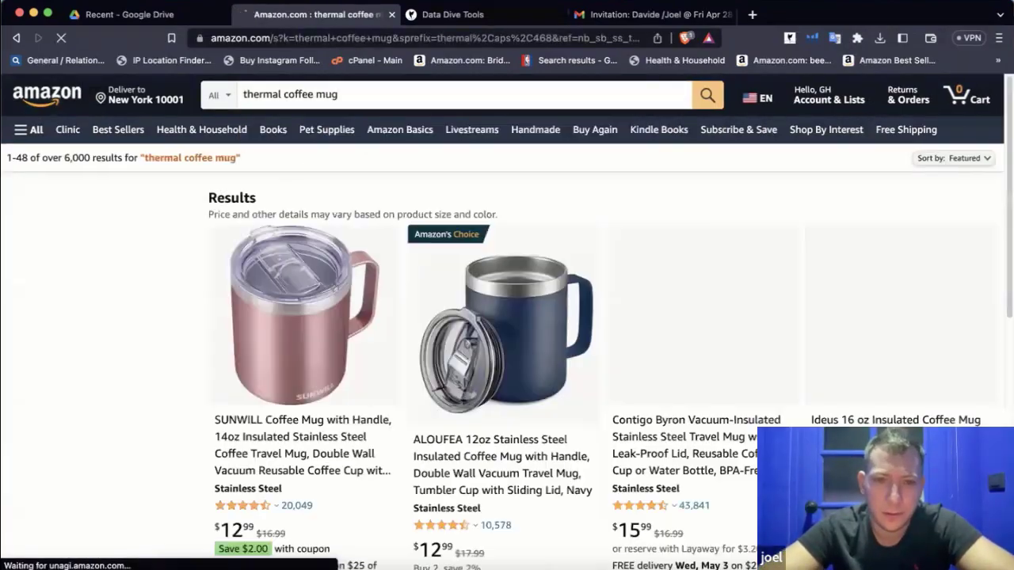
Add the SUNWILL 14oz coffee mug with handle from the "thermal coffee mug" results to DataDive's ASIN Tray
{"action": "scroll", "coordinate": [568, 171], "scroll_direction": "down", "scroll_amount": 2}
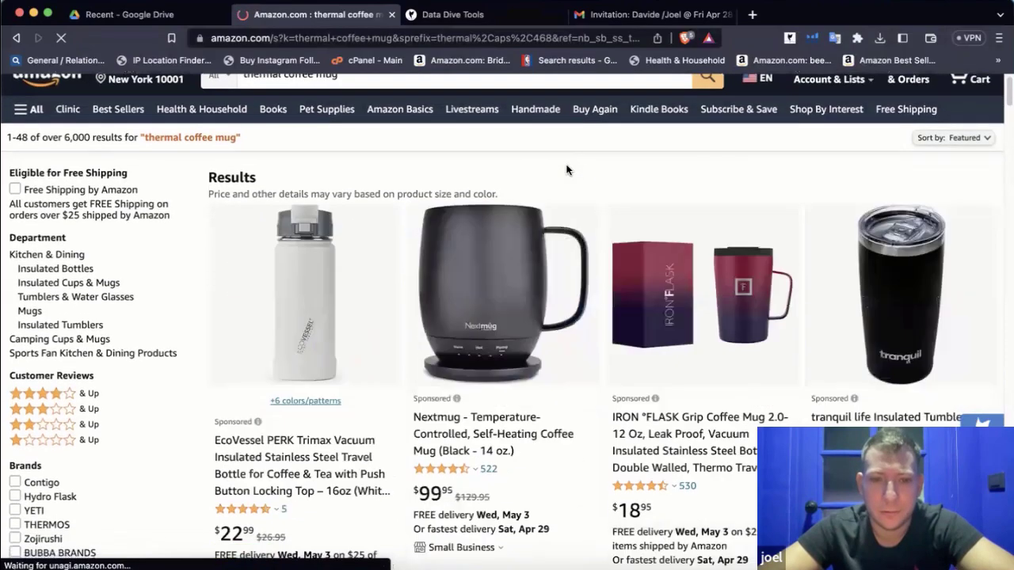
{"action": "scroll", "coordinate": [568, 171], "scroll_direction": "down", "scroll_amount": 10}
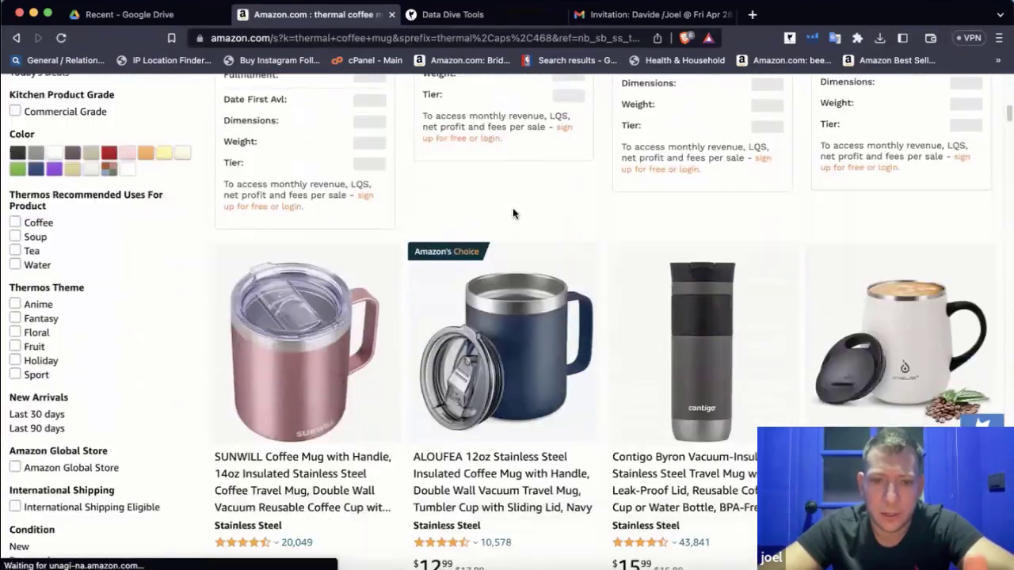
{"action": "scroll", "coordinate": [498, 318], "scroll_direction": "down", "scroll_amount": 3}
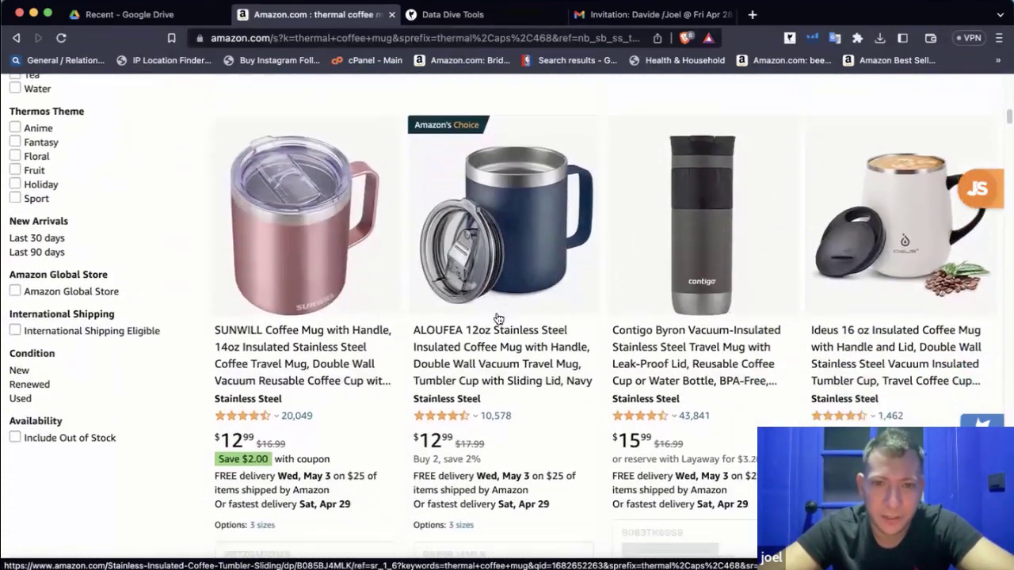
{"action": "scroll", "coordinate": [498, 318], "scroll_direction": "down", "scroll_amount": 10}
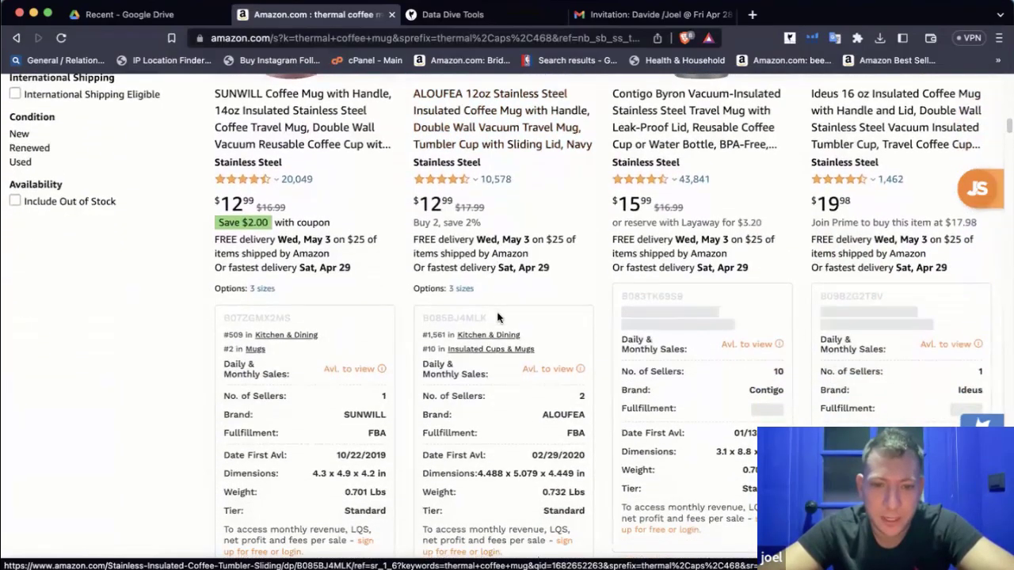
{"action": "scroll", "coordinate": [570, 355], "scroll_direction": "down", "scroll_amount": 3}
{"action": "scroll", "coordinate": [571, 355], "scroll_direction": "up", "scroll_amount": 12}
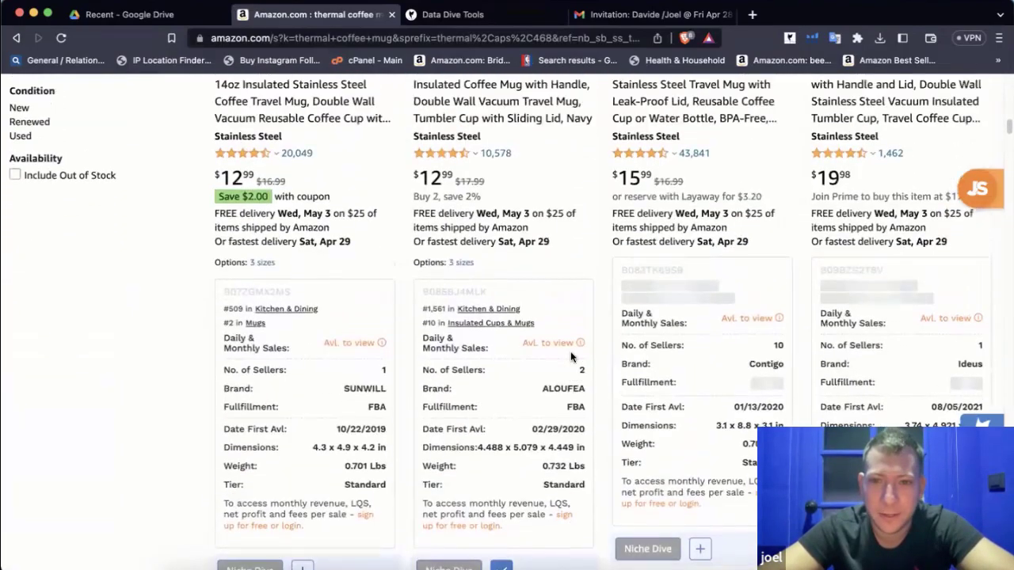
{"action": "scroll", "coordinate": [570, 359], "scroll_direction": "down", "scroll_amount": 15}
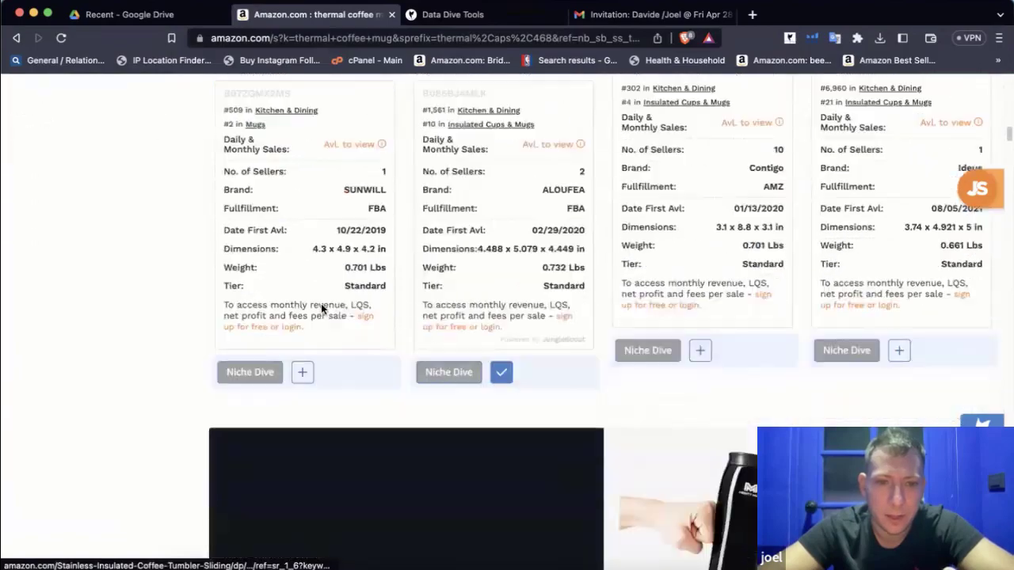
{"action": "left_click", "coordinate": [302, 298]}
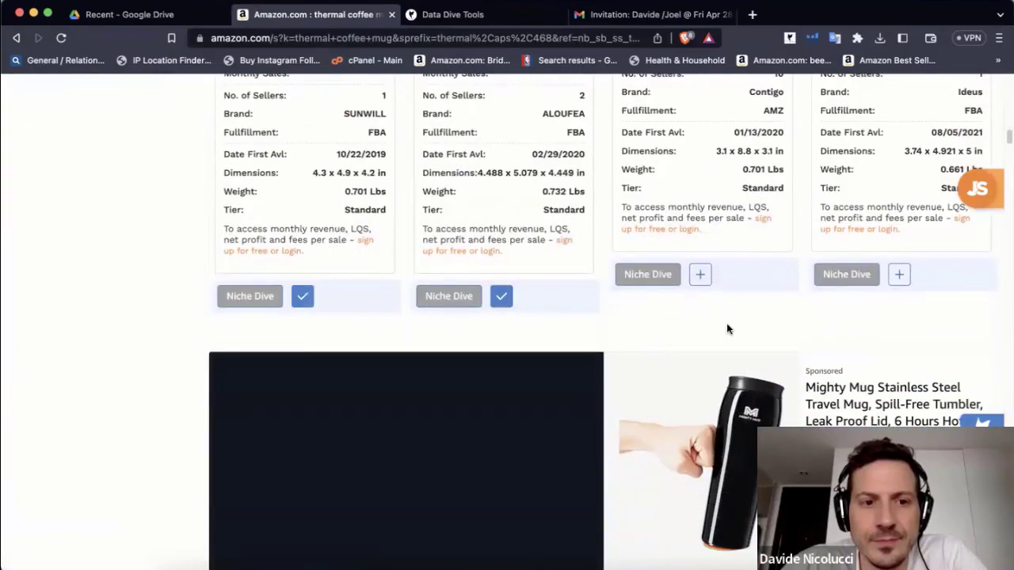
Add the Ideus 16 oz insulated coffee mug with handle and lid to DataDive's ASIN Tray
{"action": "scroll", "coordinate": [748, 336], "scroll_direction": "up", "scroll_amount": 1}
{"action": "scroll", "coordinate": [747, 336], "scroll_direction": "up", "scroll_amount": 5}
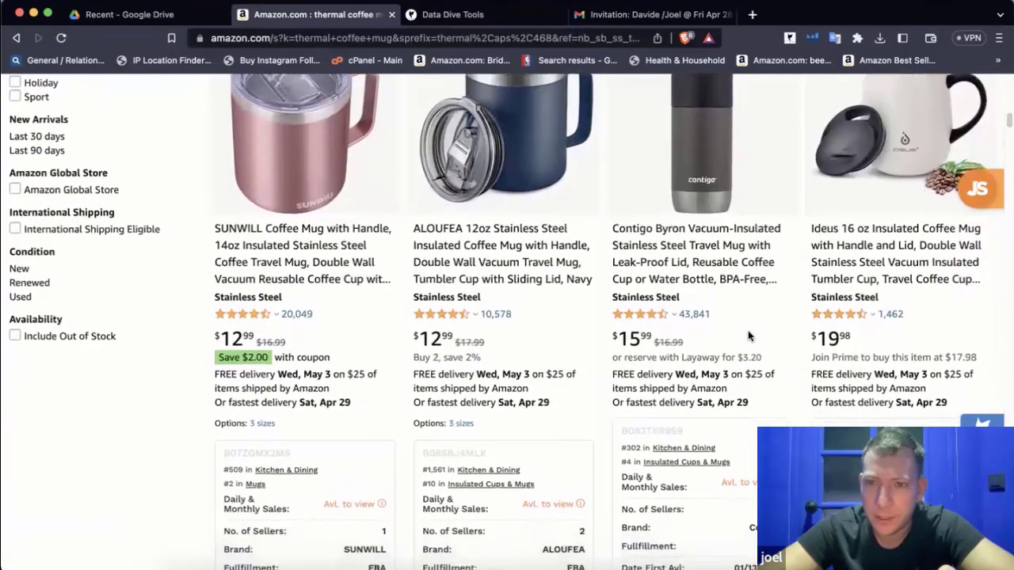
{"action": "scroll", "coordinate": [748, 333], "scroll_direction": "down", "scroll_amount": 5}
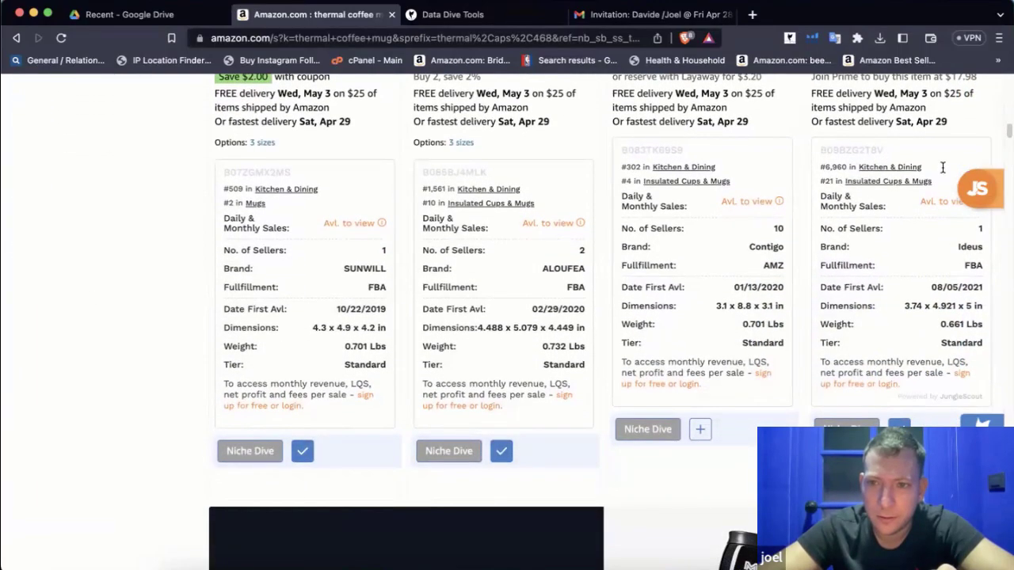
Review the products collected in DataDive's ASIN Tray and close the extension window
{"action": "scroll", "coordinate": [498, 198], "scroll_direction": "down", "scroll_amount": 8}
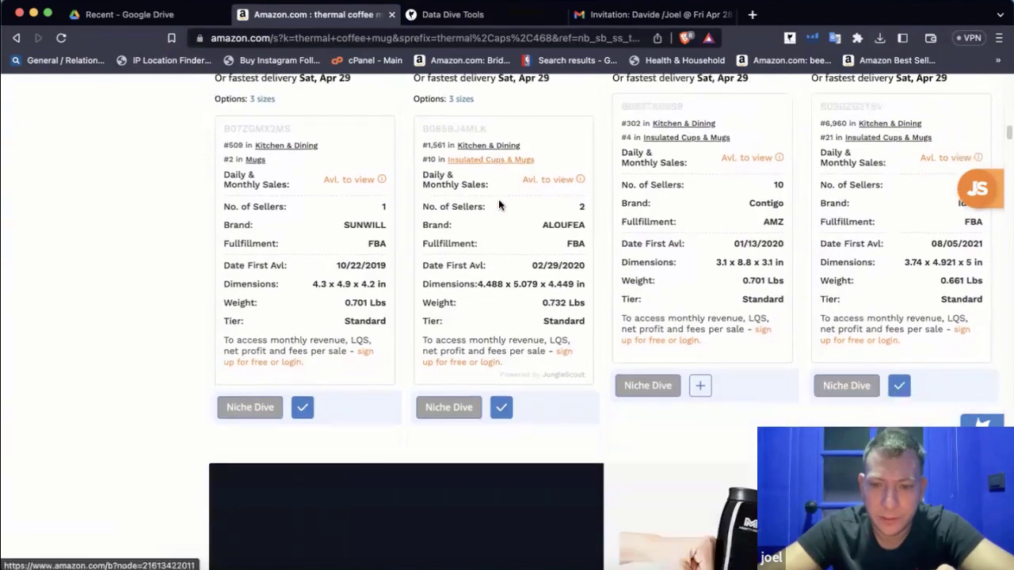
{"action": "scroll", "coordinate": [498, 205], "scroll_direction": "down", "scroll_amount": 1}
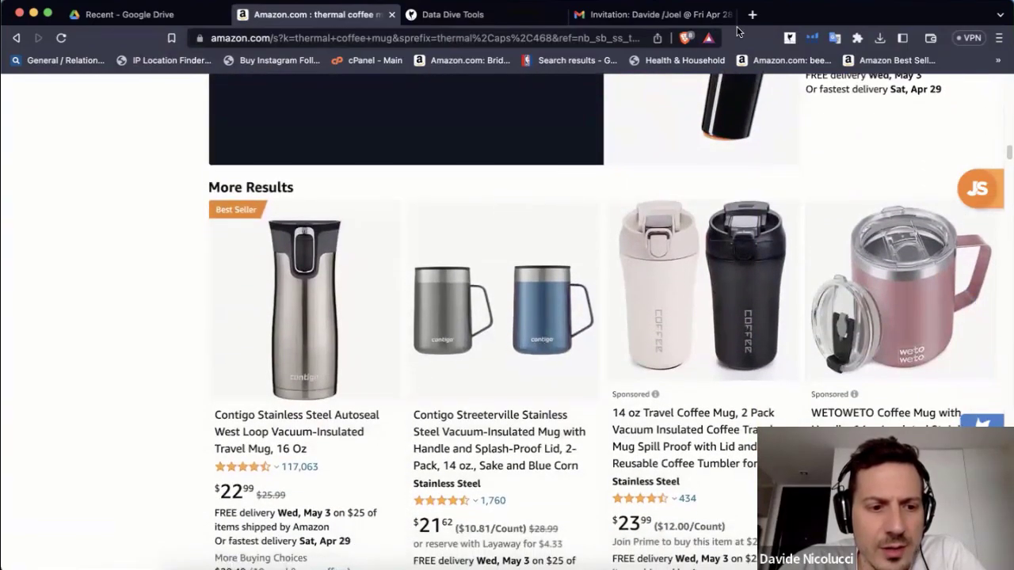
{"action": "left_click", "coordinate": [788, 37]}
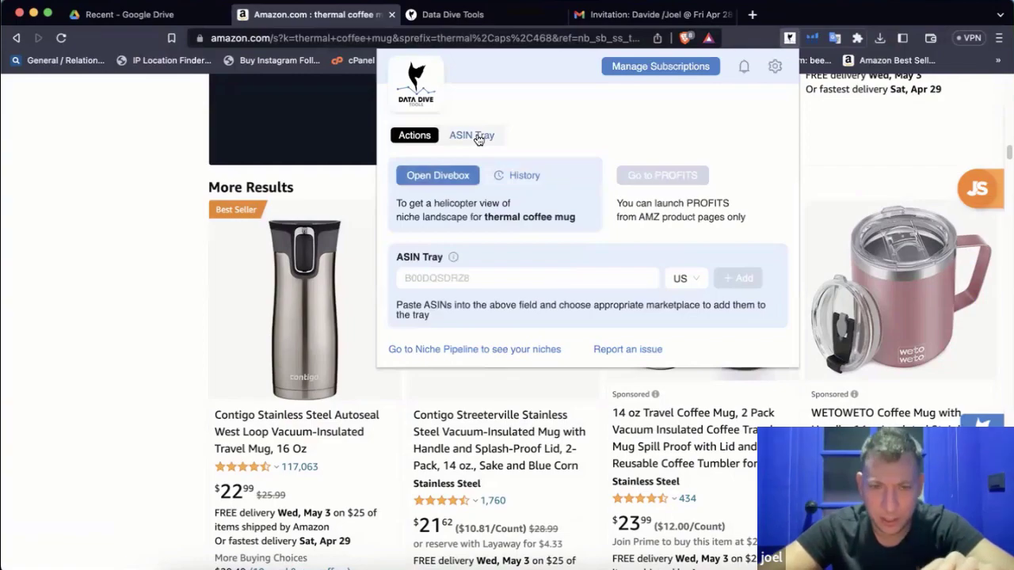
{"action": "left_click", "coordinate": [475, 136]}
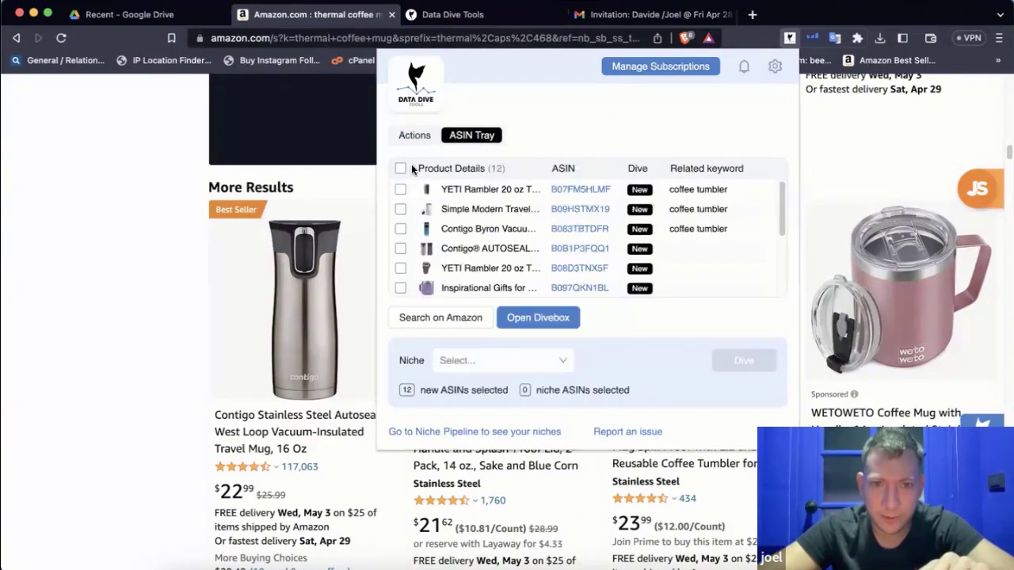
{"action": "scroll", "coordinate": [480, 226], "scroll_direction": "down", "scroll_amount": 3}
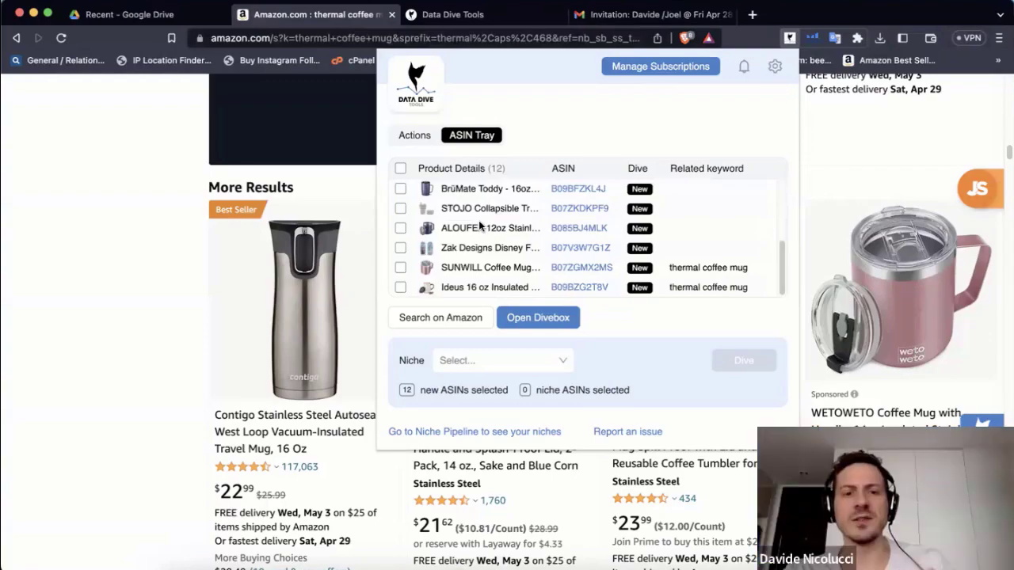
{"action": "left_click", "coordinate": [889, 127]}
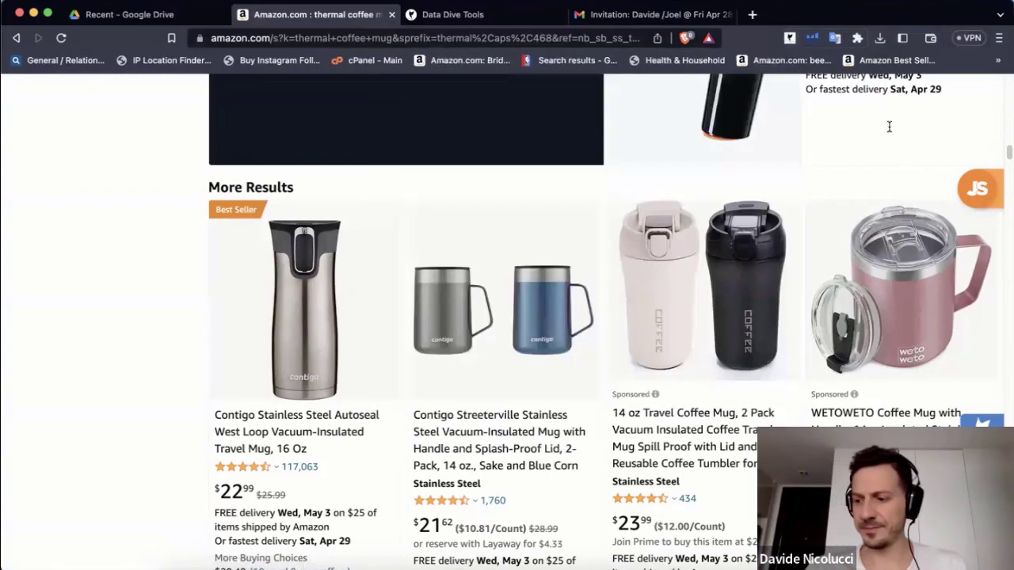
Add the best-selling YETI Rambler 14 oz Mug from the search results to DataDive's ASIN Tray
{"action": "scroll", "coordinate": [889, 127], "scroll_direction": "down", "scroll_amount": 3}
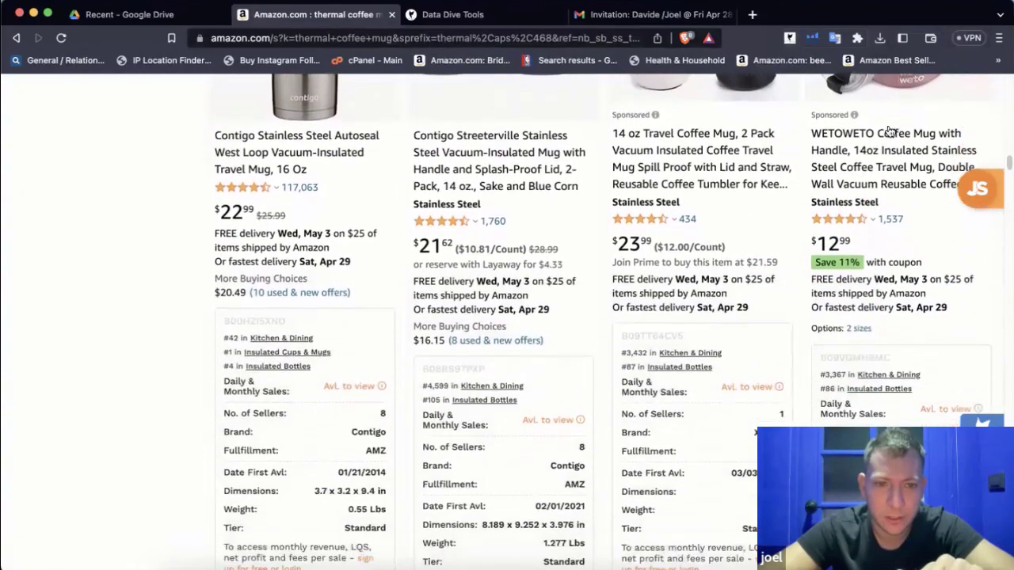
{"action": "scroll", "coordinate": [889, 130], "scroll_direction": "down", "scroll_amount": 5}
{"action": "mouse_move", "coordinate": [314, 264]}
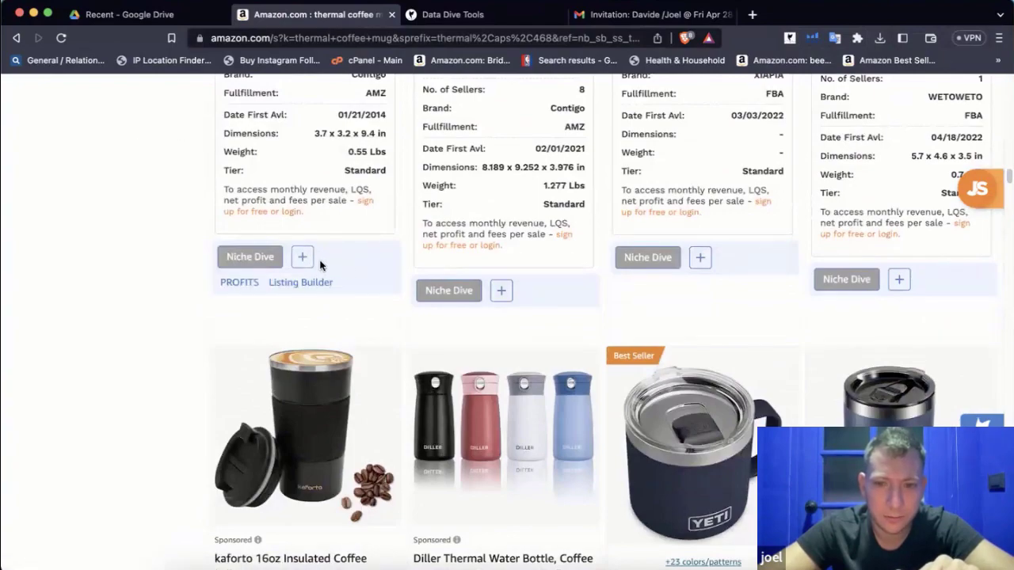
{"action": "scroll", "coordinate": [360, 274], "scroll_direction": "up", "scroll_amount": 3}
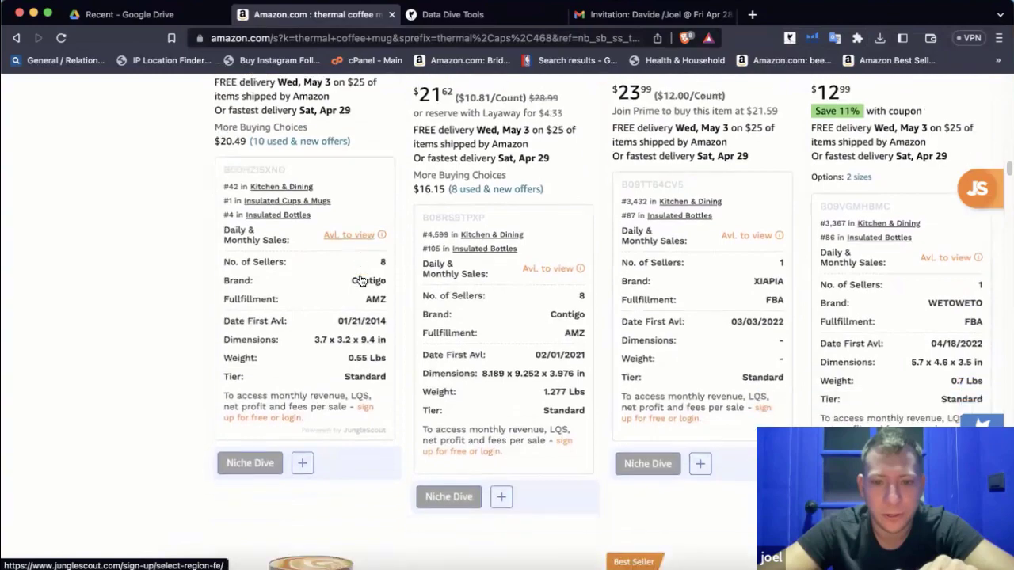
{"action": "scroll", "coordinate": [360, 274], "scroll_direction": "down", "scroll_amount": 3}
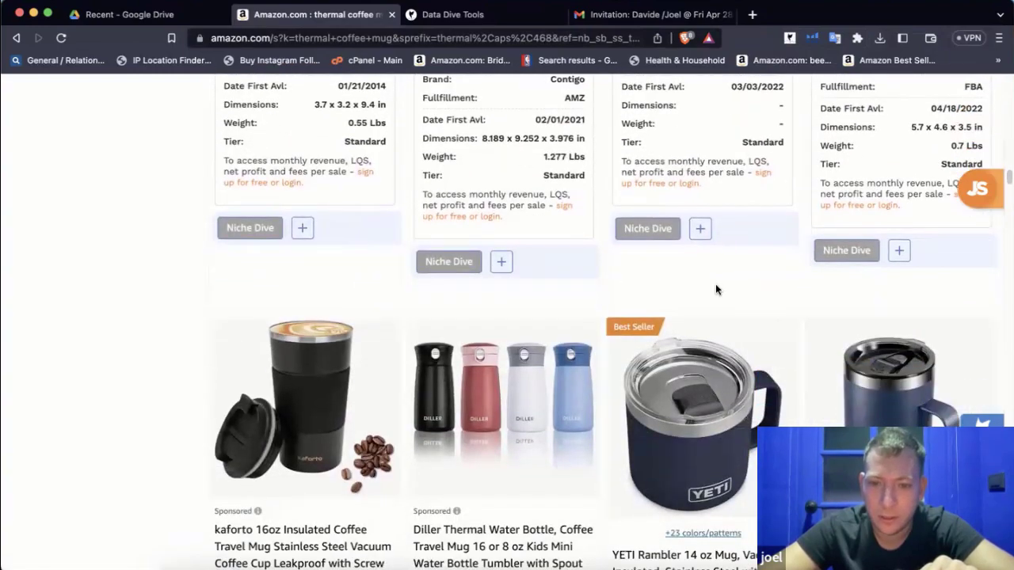
{"action": "scroll", "coordinate": [715, 285], "scroll_direction": "down", "scroll_amount": 1}
{"action": "scroll", "coordinate": [715, 289], "scroll_direction": "down", "scroll_amount": 5}
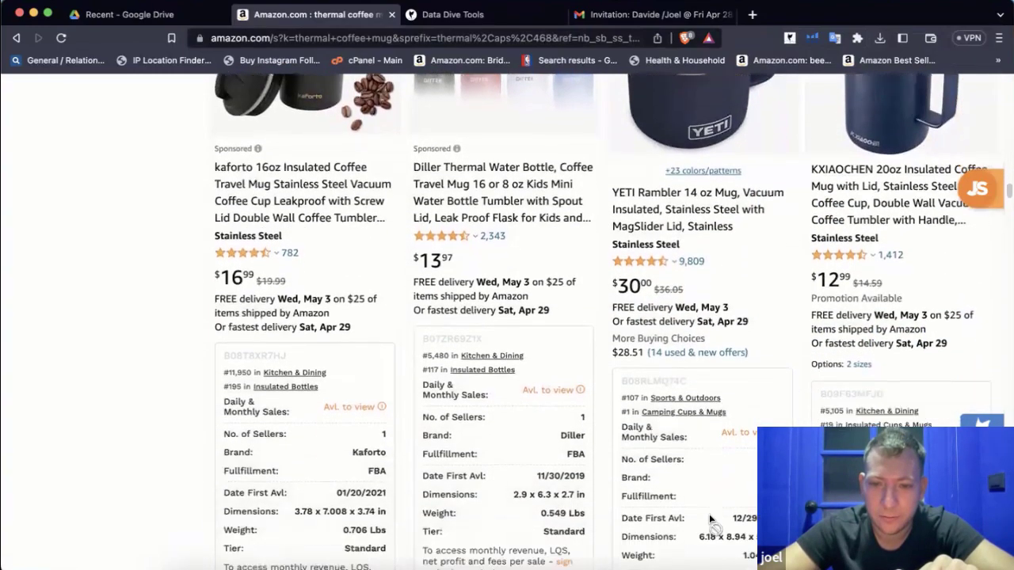
{"action": "left_click", "coordinate": [709, 515]}
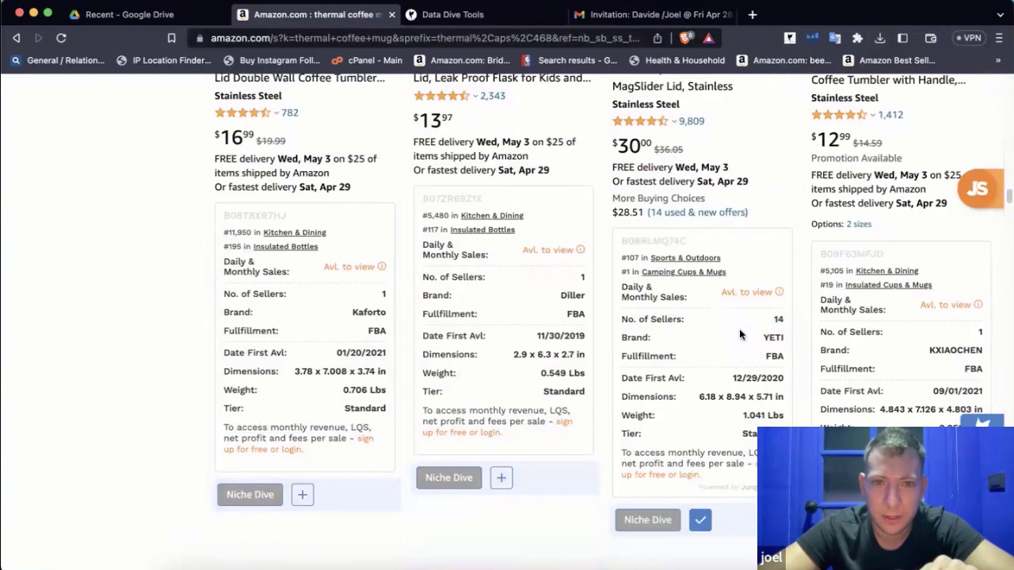
Open the Diller Thermal Water Bottle's product page and follow its Best Sellers Rank link to the Insulated Bottles best-seller list
{"action": "scroll", "coordinate": [739, 328], "scroll_direction": "up", "scroll_amount": 3}
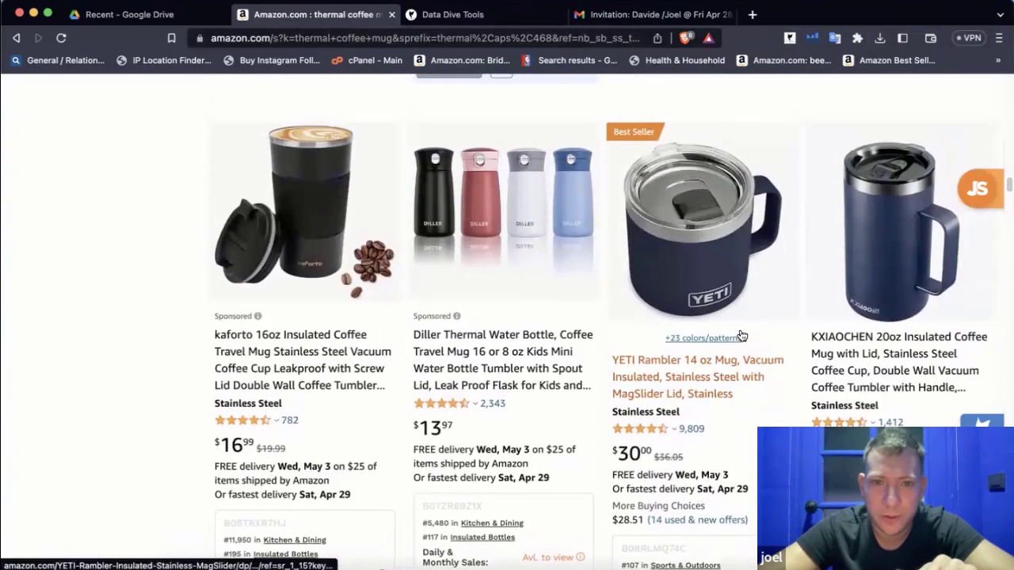
{"action": "scroll", "coordinate": [742, 336], "scroll_direction": "down", "scroll_amount": 4}
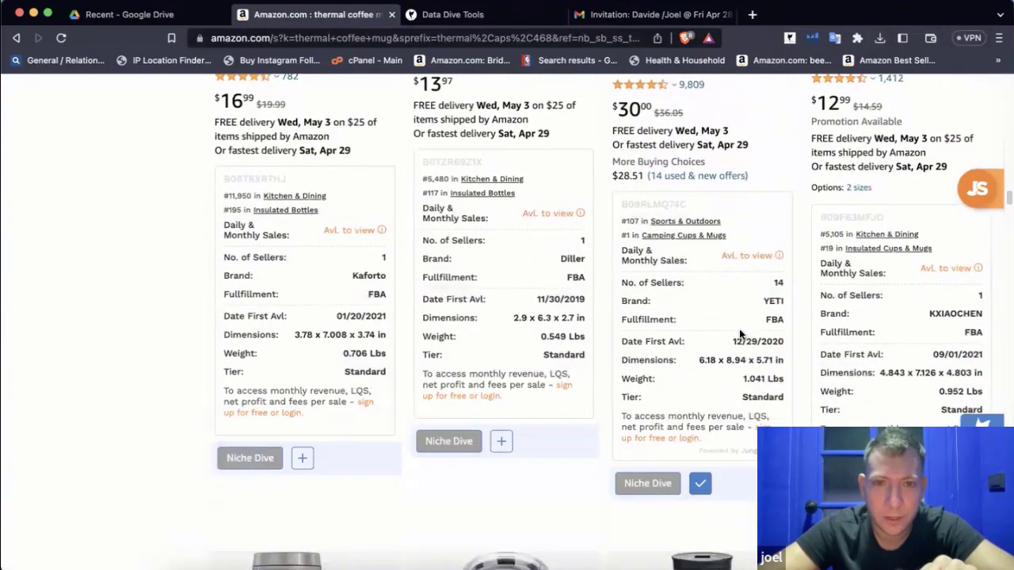
{"action": "scroll", "coordinate": [736, 335], "scroll_direction": "up", "scroll_amount": 4}
{"action": "left_click", "coordinate": [518, 341]}
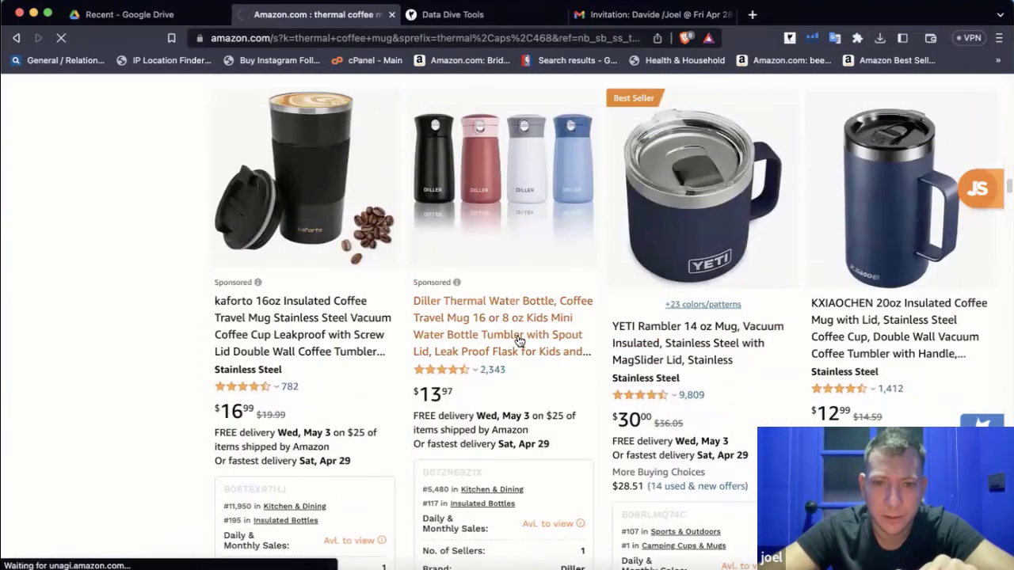
{"action": "scroll", "coordinate": [519, 340], "scroll_direction": "down", "scroll_amount": 5}
{"action": "scroll", "coordinate": [519, 341], "scroll_direction": "down", "scroll_amount": 15}
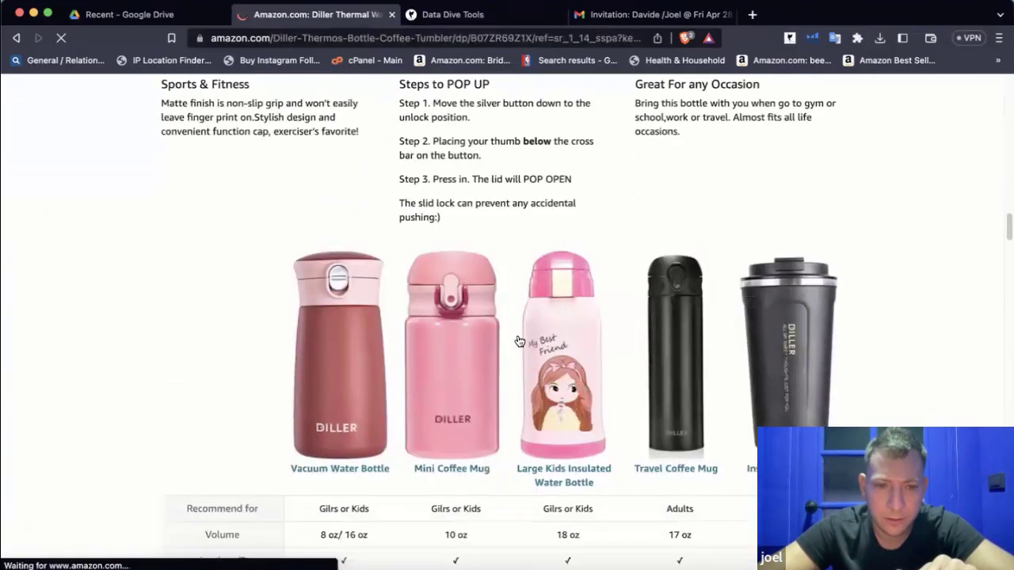
{"action": "scroll", "coordinate": [519, 341], "scroll_direction": "down", "scroll_amount": 7}
{"action": "scroll", "coordinate": [519, 341], "scroll_direction": "up", "scroll_amount": 5}
{"action": "scroll", "coordinate": [519, 340], "scroll_direction": "down", "scroll_amount": 2}
{"action": "scroll", "coordinate": [519, 340], "scroll_direction": "down", "scroll_amount": 15}
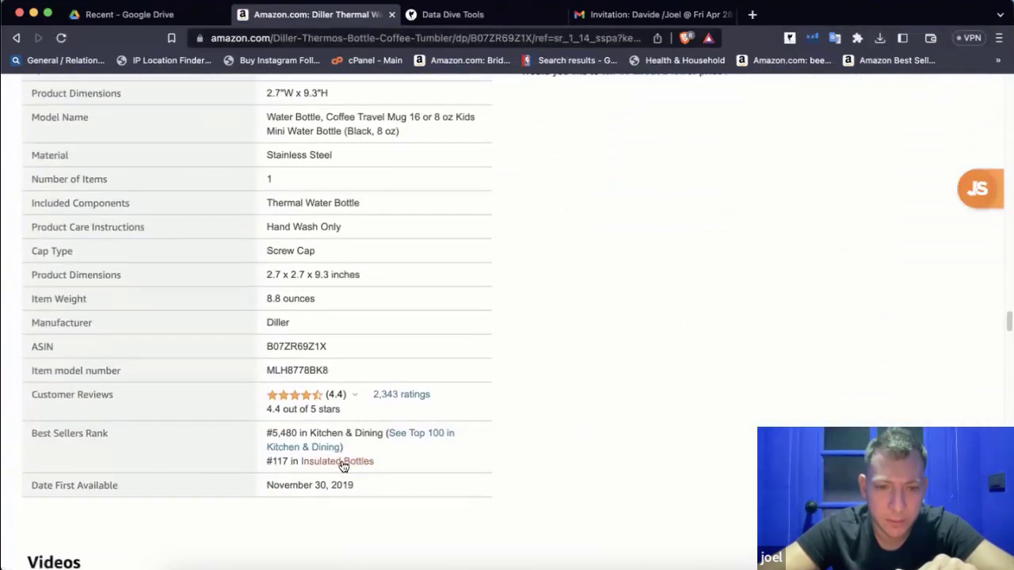
{"action": "left_click", "coordinate": [343, 464]}
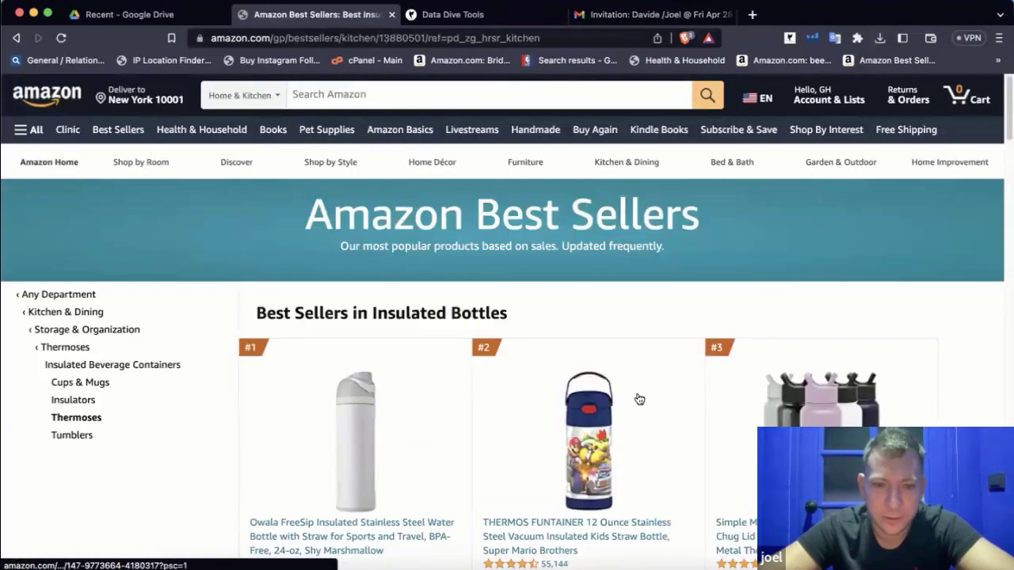
Add the #1 Owala FreeSip 24-oz bottle from the Insulated Bottles best sellers to DataDive's ASIN Tray
{"action": "scroll", "coordinate": [640, 399], "scroll_direction": "down", "scroll_amount": 3}
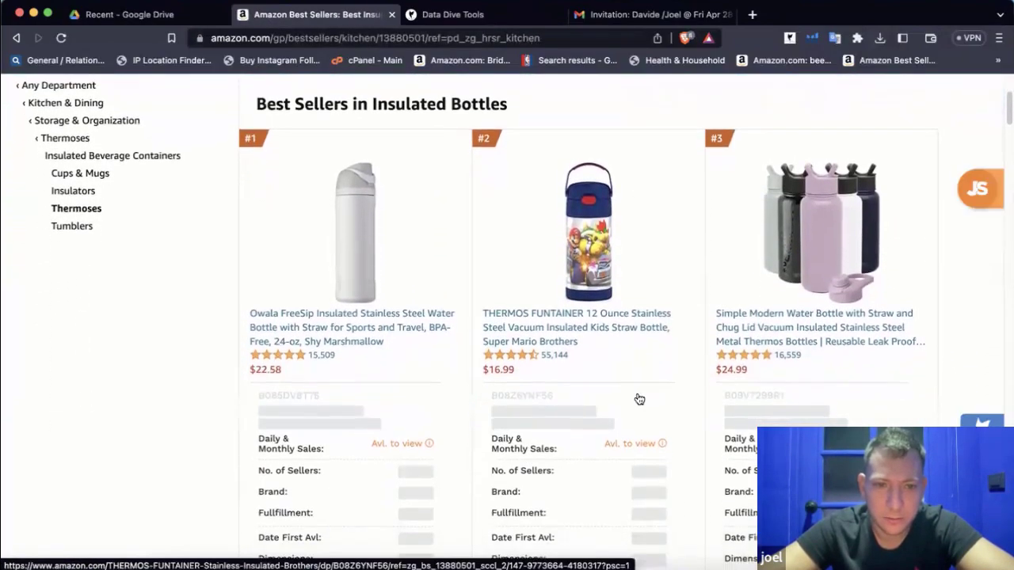
{"action": "scroll", "coordinate": [442, 262], "scroll_direction": "down", "scroll_amount": 1}
{"action": "scroll", "coordinate": [442, 263], "scroll_direction": "down", "scroll_amount": 4}
{"action": "left_click", "coordinate": [343, 374]}
Add the #3 Simple Modern Water Bottle with Straw and Chug Lid to DataDive's ASIN Tray
{"action": "scroll", "coordinate": [618, 321], "scroll_direction": "up", "scroll_amount": 4}
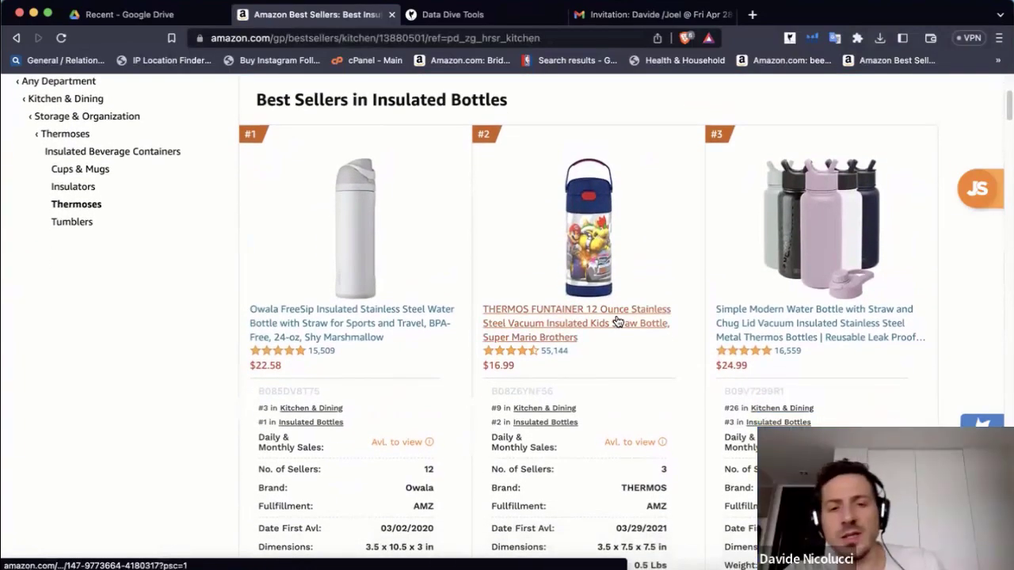
{"action": "scroll", "coordinate": [618, 321], "scroll_direction": "down", "scroll_amount": 1}
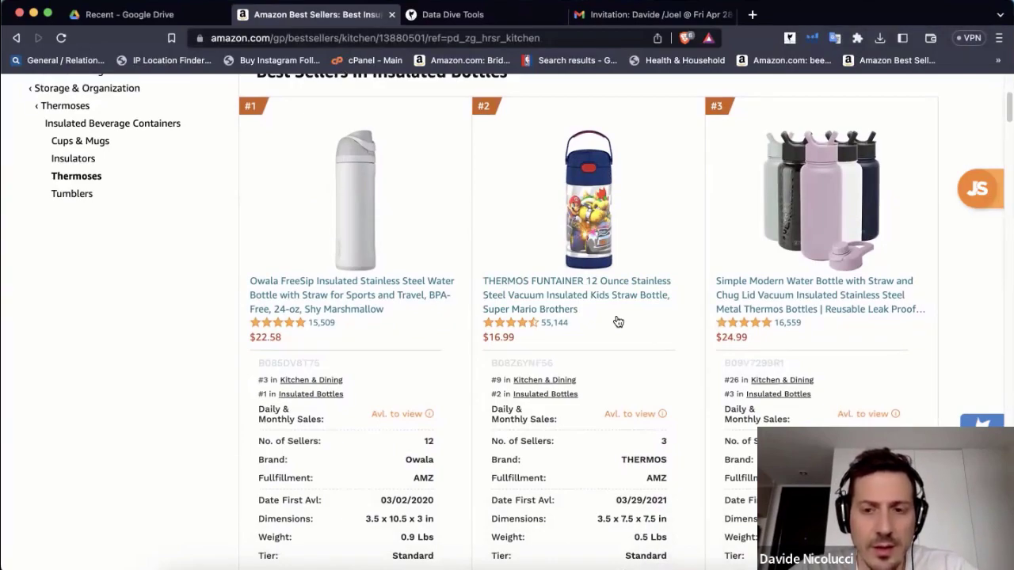
{"action": "scroll", "coordinate": [618, 321], "scroll_direction": "down", "scroll_amount": 5}
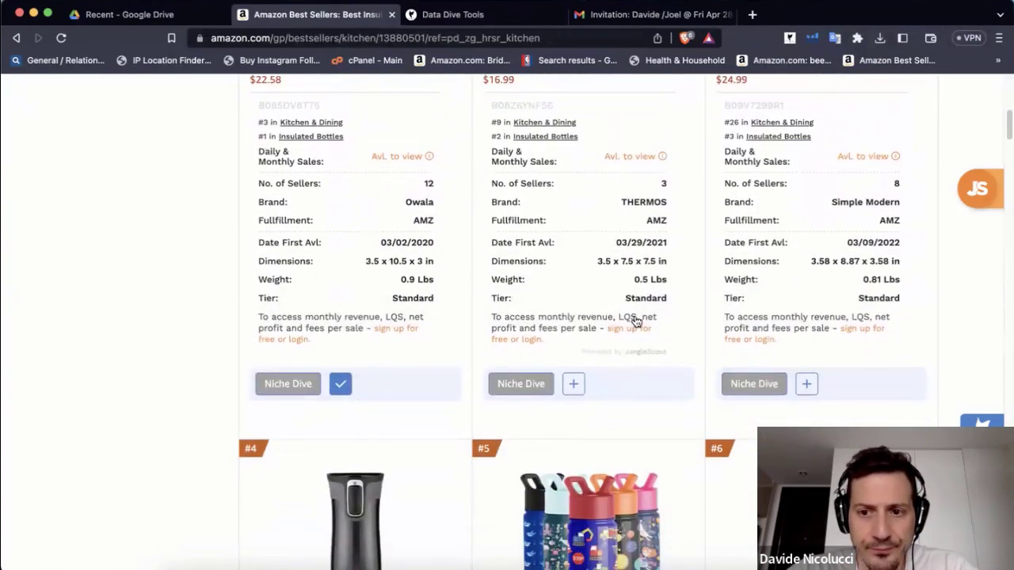
{"action": "mouse_move", "coordinate": [662, 418]}
{"action": "mouse_move", "coordinate": [803, 385]}
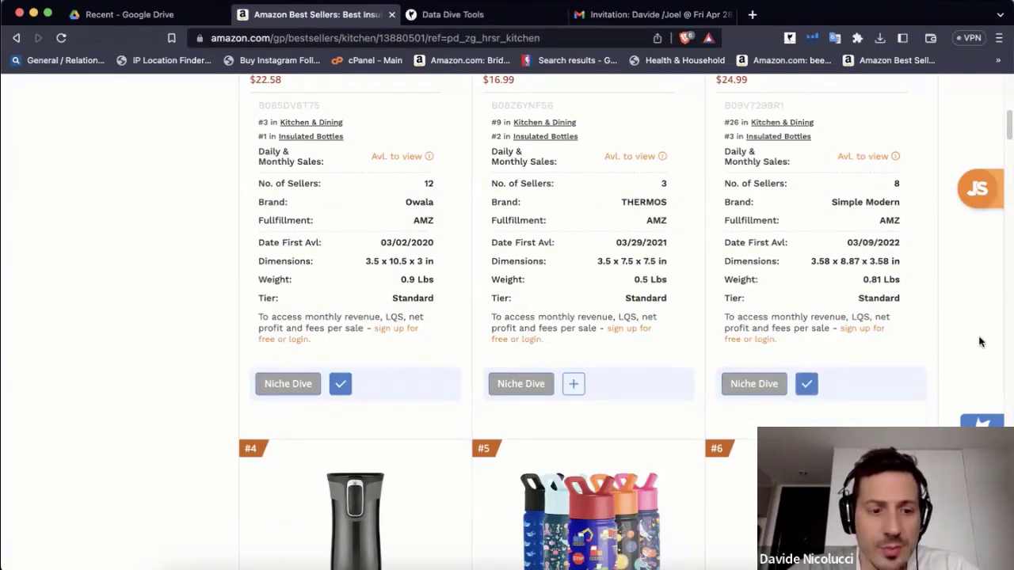
Examine the #4 to #6 products in the Insulated Bottles best-seller list
{"action": "scroll", "coordinate": [980, 342], "scroll_direction": "down", "scroll_amount": 5}
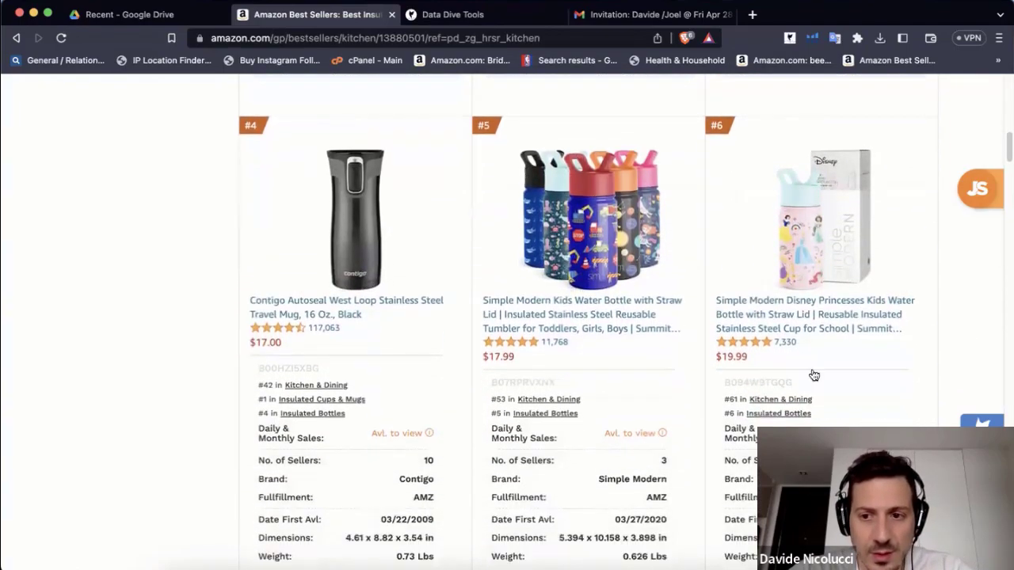
{"action": "scroll", "coordinate": [557, 473], "scroll_direction": "down", "scroll_amount": 2}
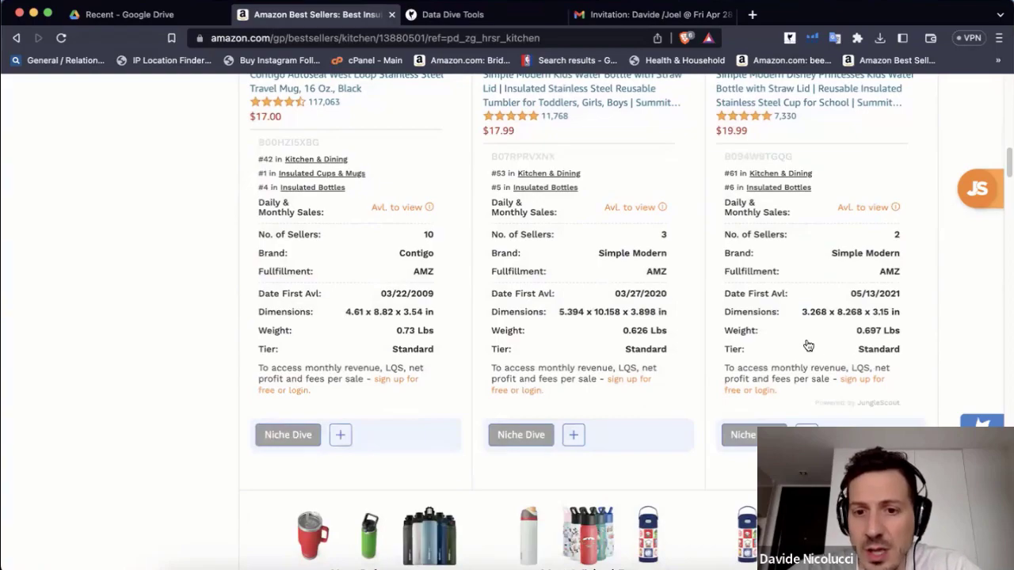
{"action": "scroll", "coordinate": [984, 330], "scroll_direction": "up", "scroll_amount": 3}
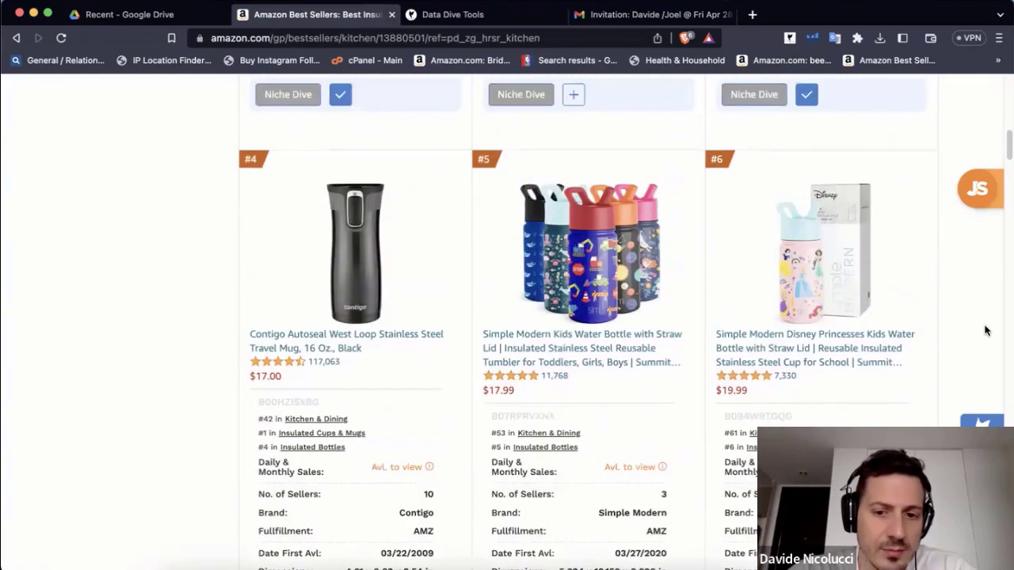
Add the #9 ICEWATER 40-oz insulated water bottle from the Insulated Bottles best sellers to DataDive's ASIN Tray
{"action": "scroll", "coordinate": [984, 330], "scroll_direction": "down", "scroll_amount": 8}
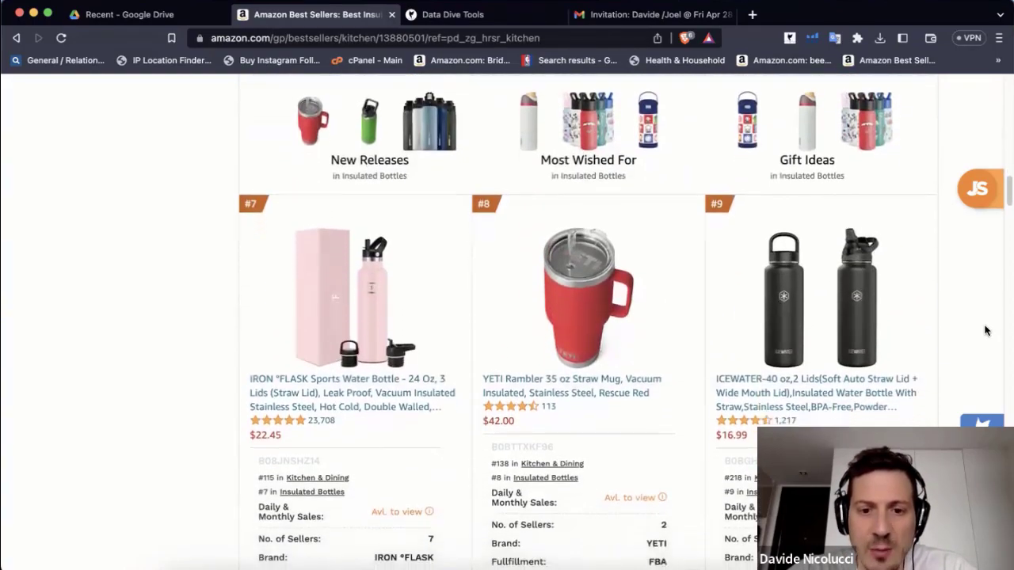
{"action": "scroll", "coordinate": [985, 329], "scroll_direction": "down", "scroll_amount": 3}
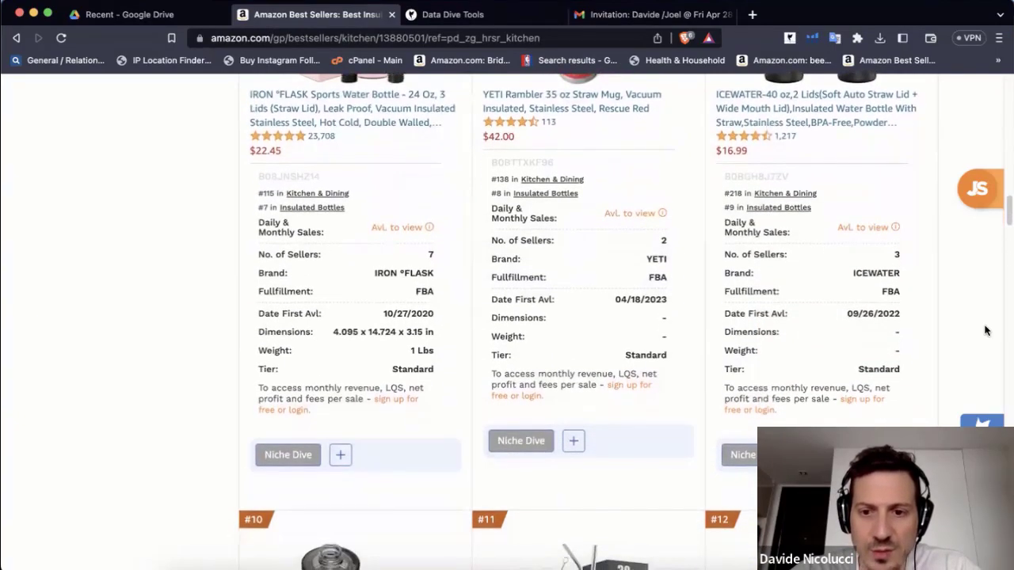
{"action": "scroll", "coordinate": [984, 330], "scroll_direction": "down", "scroll_amount": 3}
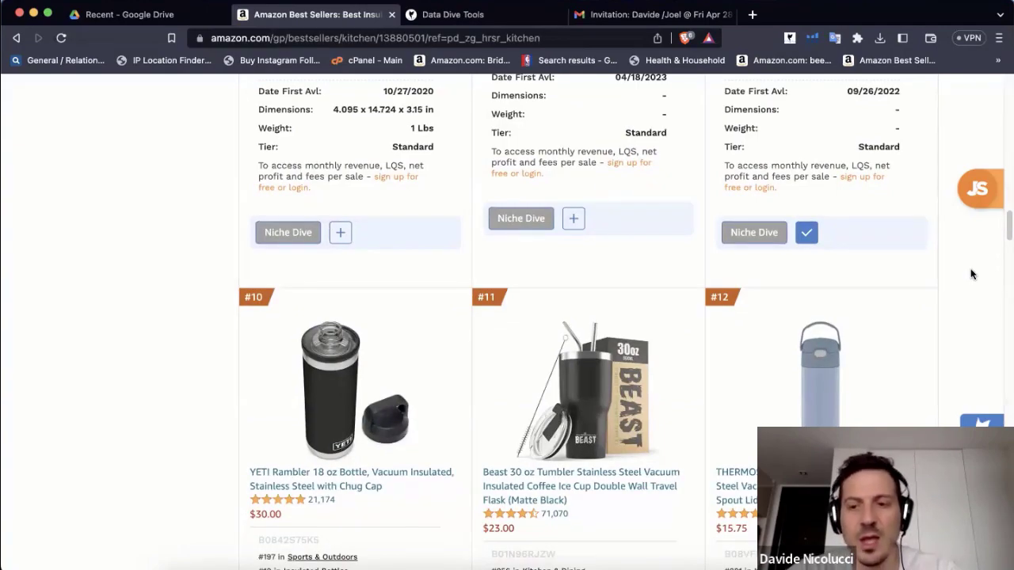
Open the ASIN Tray in the DataDive extension and select all collected products
{"action": "scroll", "coordinate": [980, 287], "scroll_direction": "up", "scroll_amount": 15}
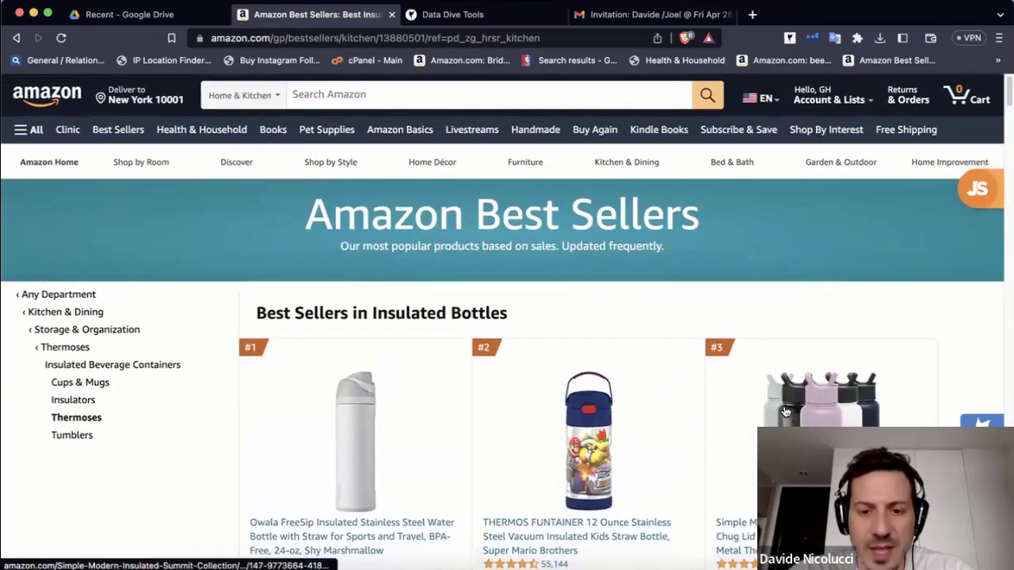
{"action": "left_click", "coordinate": [790, 41]}
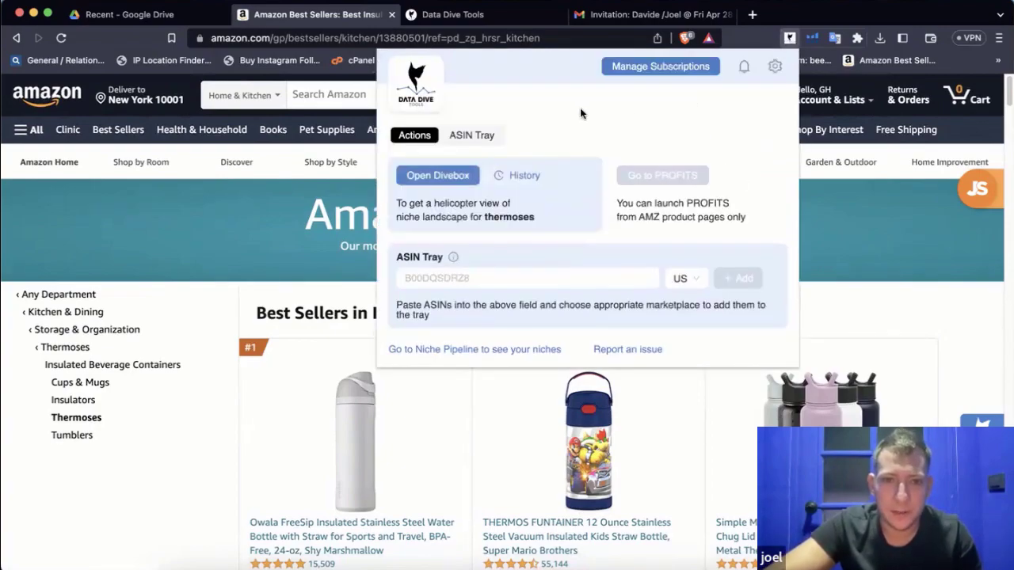
{"action": "left_click", "coordinate": [468, 136]}
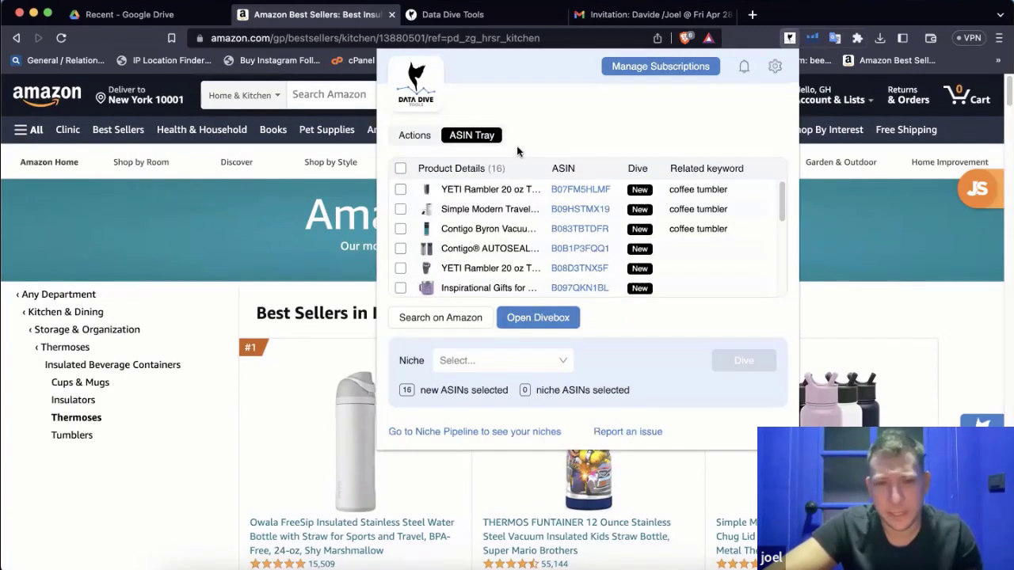
{"action": "left_click", "coordinate": [400, 169]}
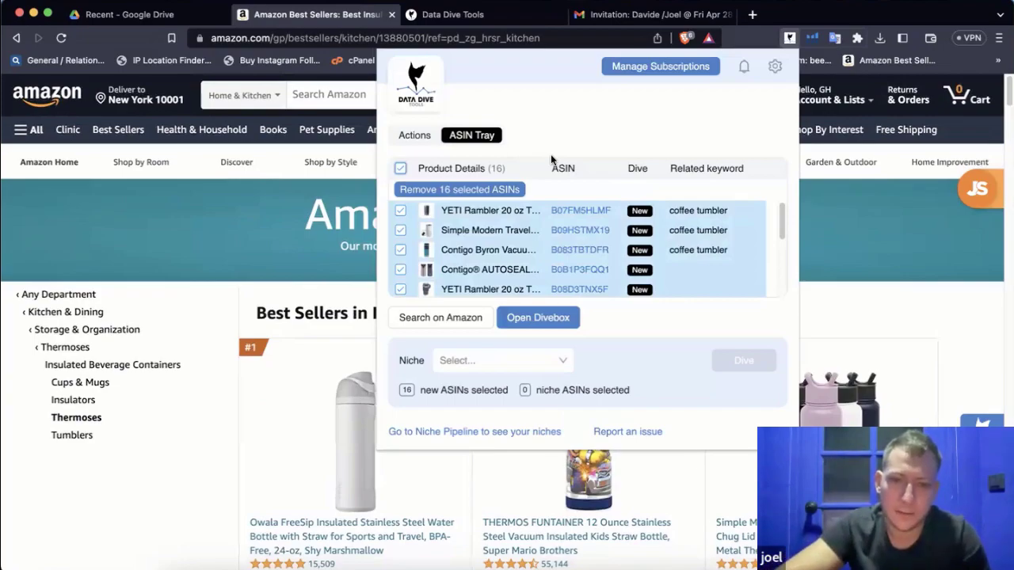
Create a new niche named "Thermal Coffee Mug US" from the selected ASINs and run the dive
{"action": "left_click", "coordinate": [463, 361]}
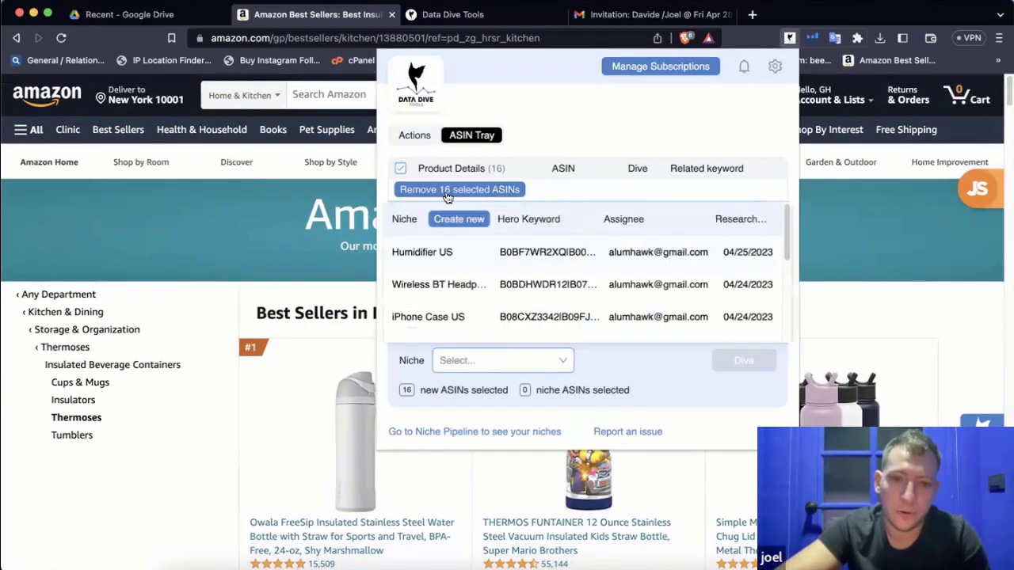
{"action": "left_click", "coordinate": [452, 219]}
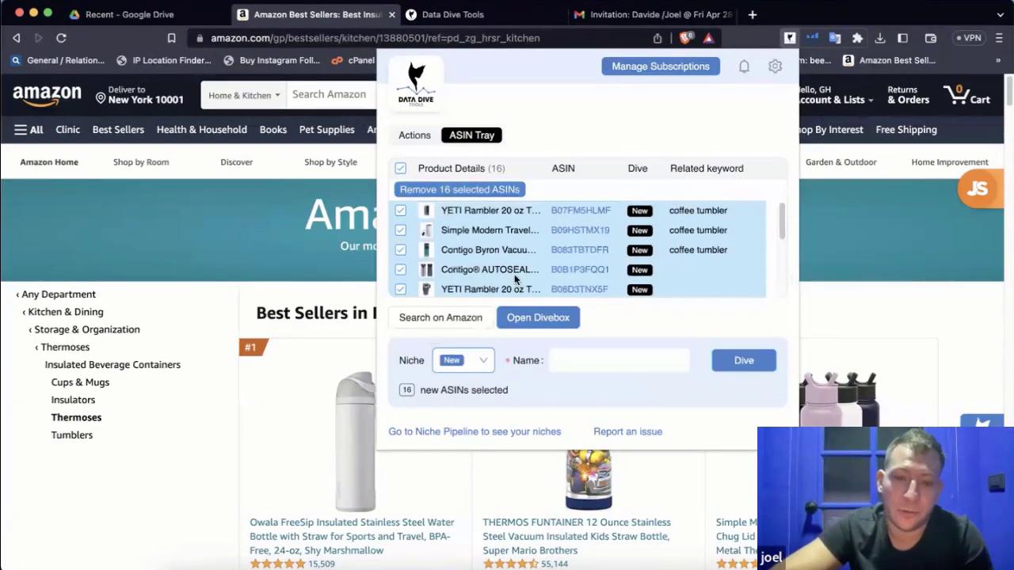
{"action": "left_click", "coordinate": [570, 367]}
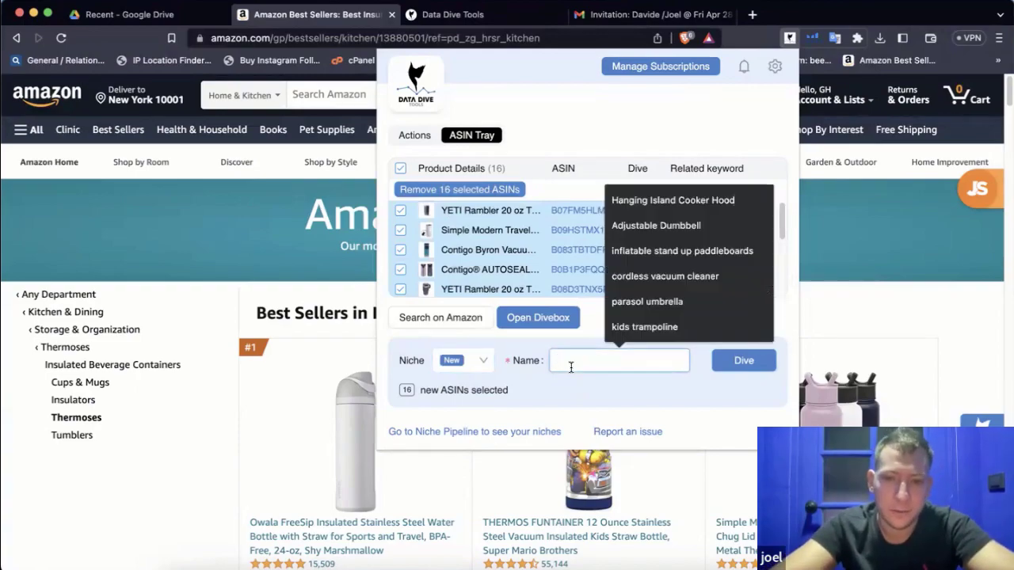
{"action": "type", "text": "Cof"}
{"action": "type", "text": "few"}
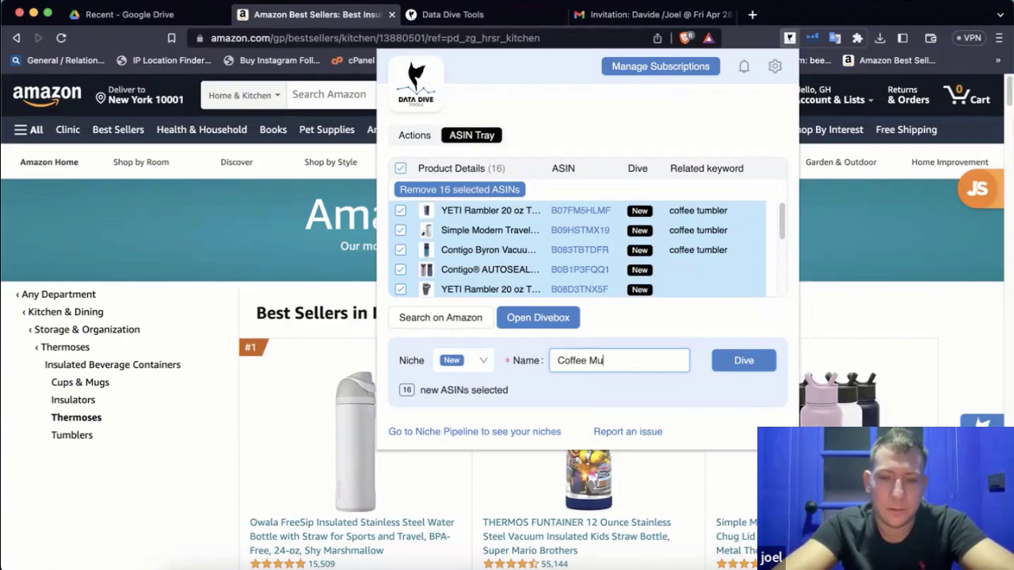
{"action": "type", "text": "Thermal"}
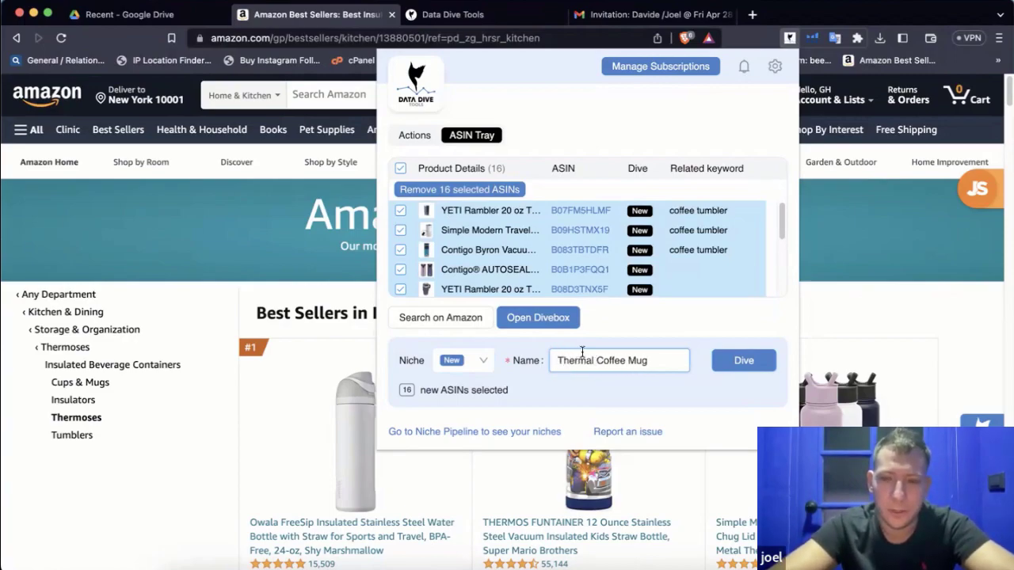
{"action": "key", "text": "alt+Left"}
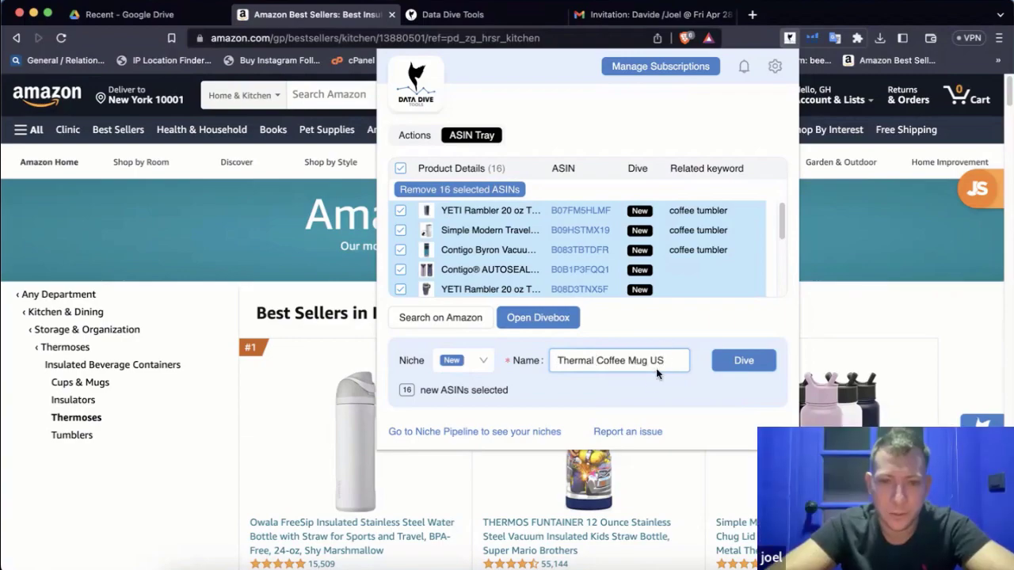
{"action": "left_click", "coordinate": [739, 361]}
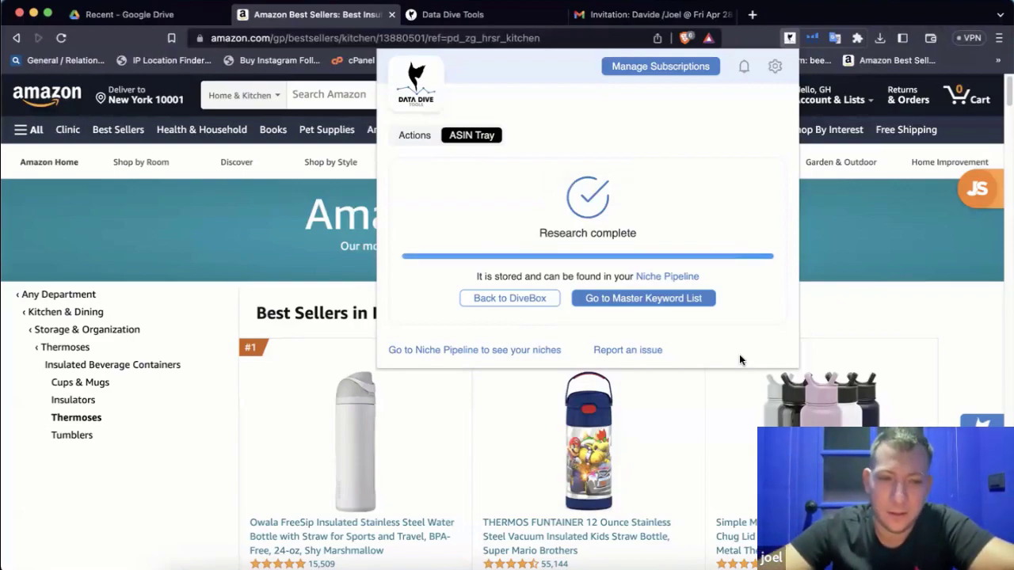
Open the new niche's Master Keyword List and examine its keywords and the competitors' ranking columns
{"action": "left_click", "coordinate": [648, 299]}
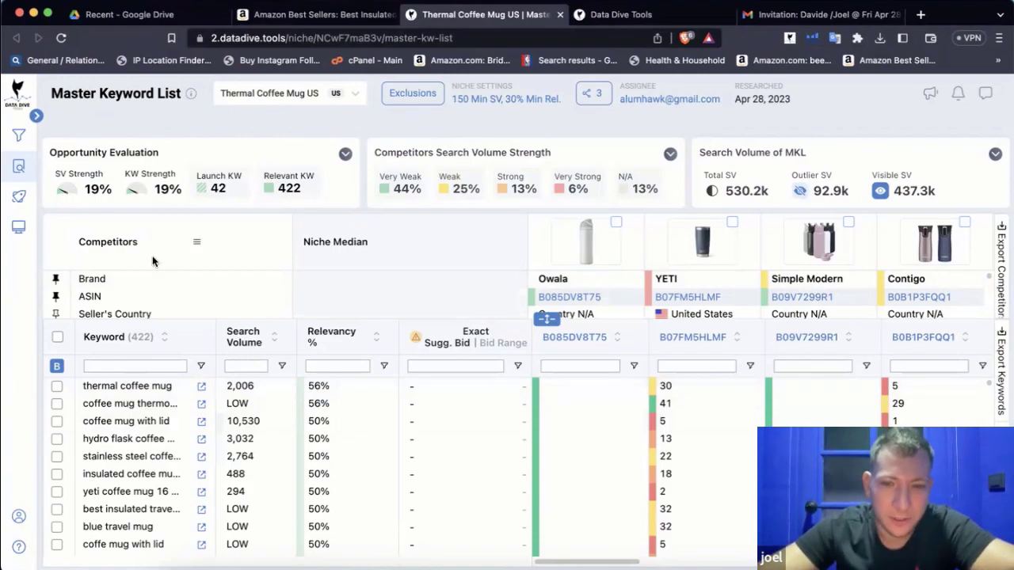
{"action": "scroll", "coordinate": [131, 417], "scroll_direction": "down", "scroll_amount": 2}
{"action": "scroll", "coordinate": [131, 417], "scroll_direction": "down", "scroll_amount": 10}
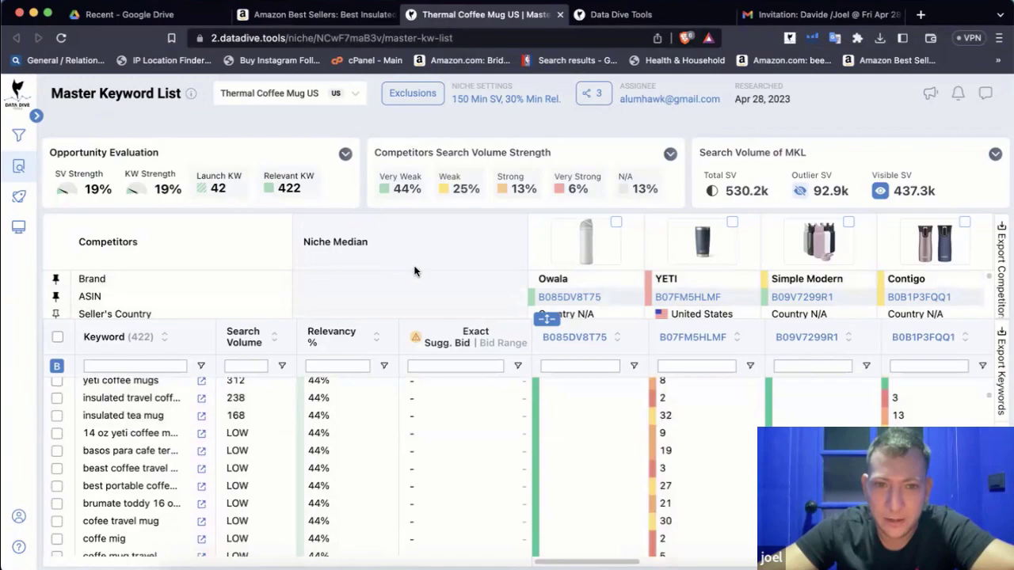
{"action": "scroll", "coordinate": [531, 274], "scroll_direction": "right", "scroll_amount": 10}
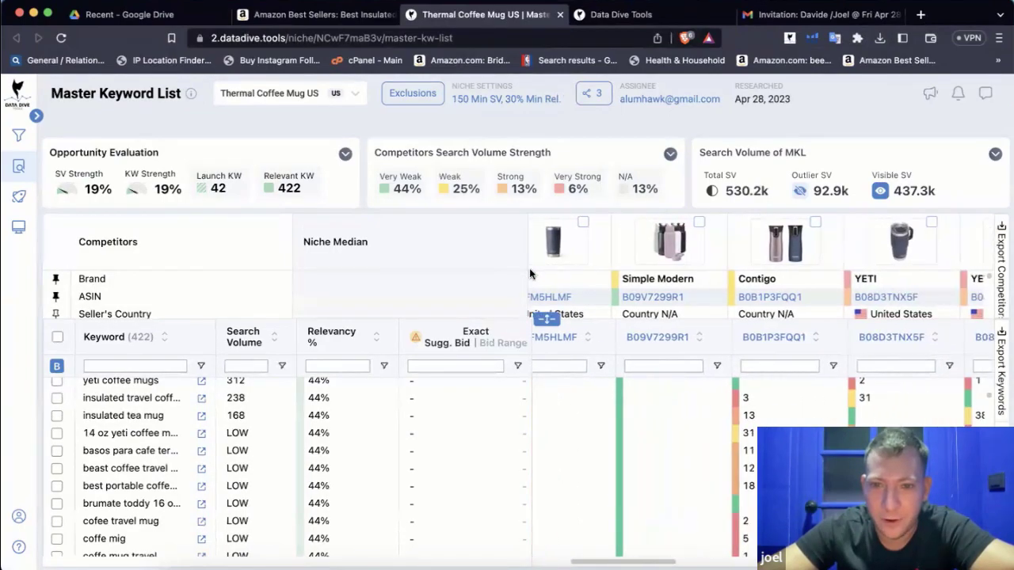
{"action": "scroll", "coordinate": [611, 272], "scroll_direction": "right", "scroll_amount": 5}
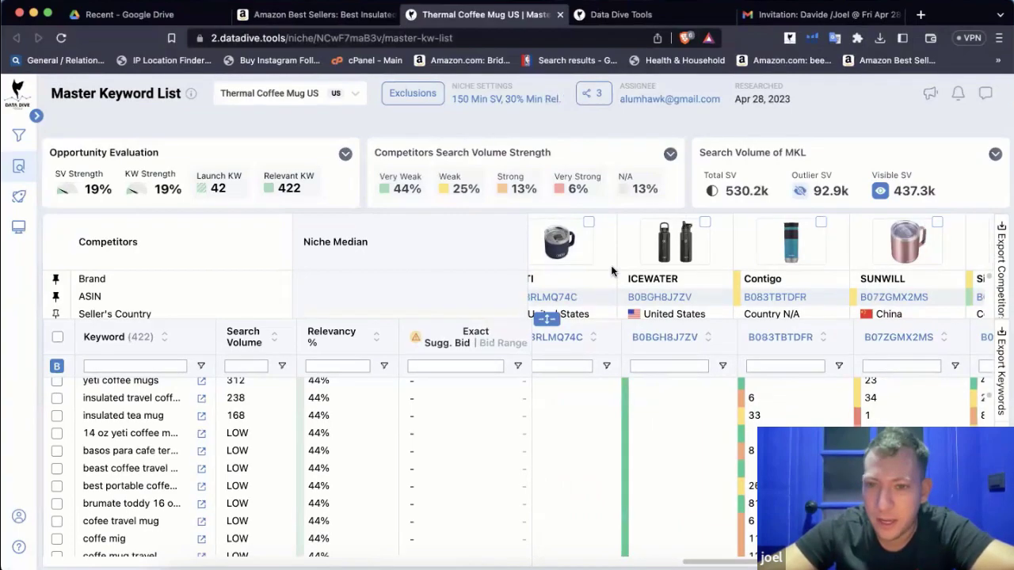
{"action": "scroll", "coordinate": [611, 272], "scroll_direction": "right", "scroll_amount": 6}
{"action": "scroll", "coordinate": [611, 272], "scroll_direction": "right", "scroll_amount": 8}
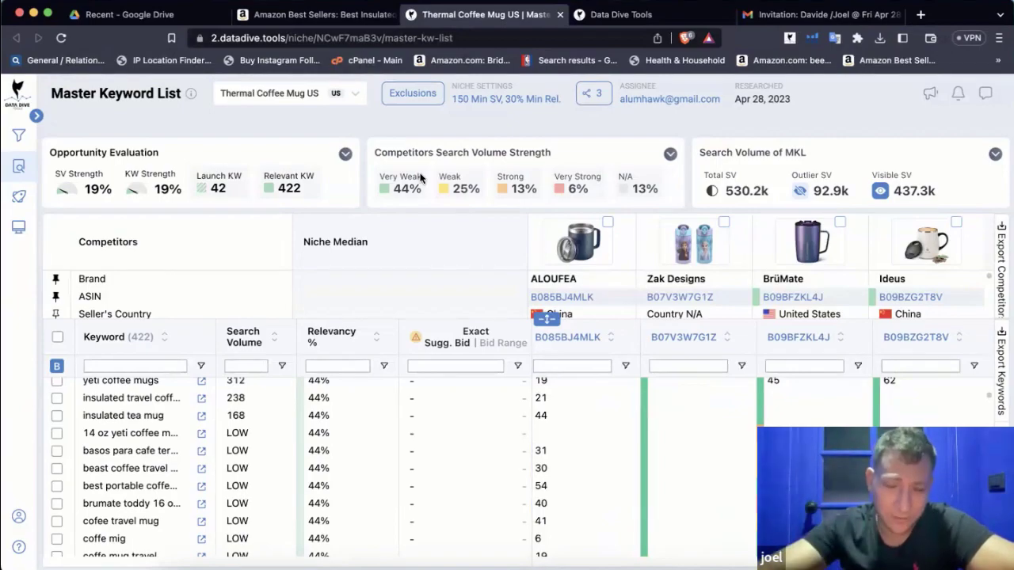
{"action": "mouse_move", "coordinate": [44, 165]}
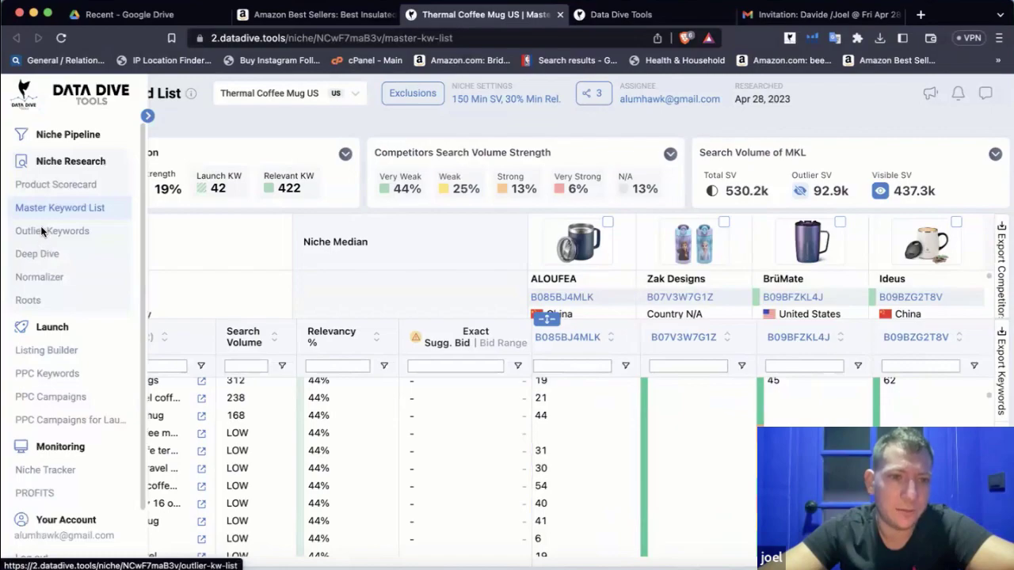
{"action": "scroll", "coordinate": [68, 344], "scroll_direction": "down", "scroll_amount": 2}
{"action": "scroll", "coordinate": [68, 345], "scroll_direction": "up", "scroll_amount": 2}
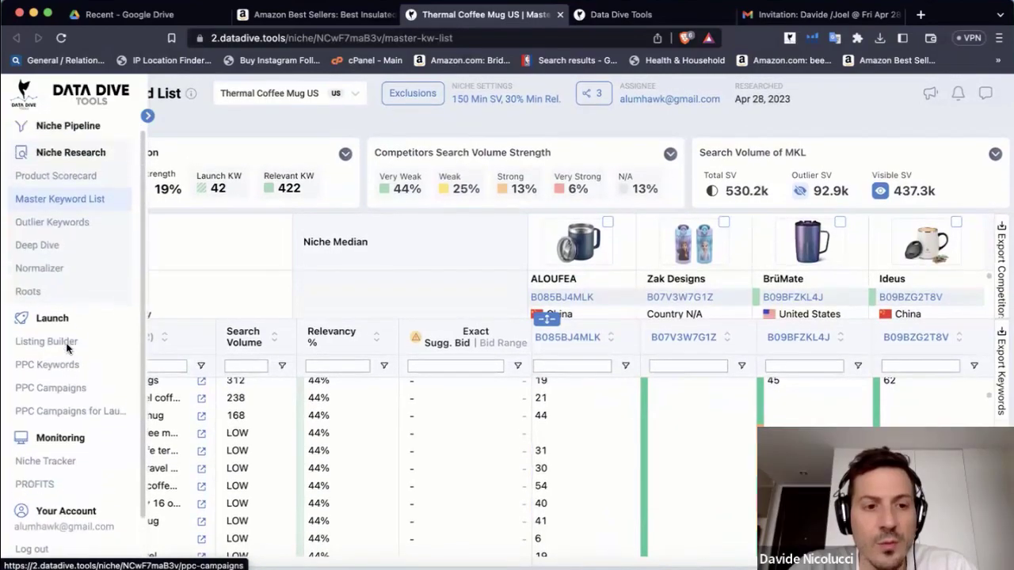
{"action": "mouse_move", "coordinate": [12, 144]}
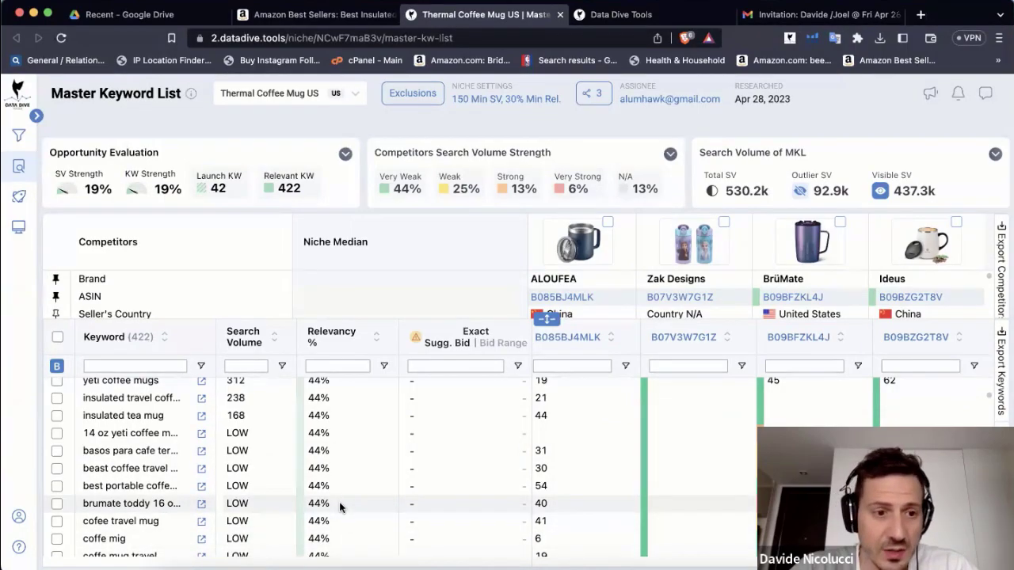
Examine the keywords' search volume and relevancy alongside the rankings of the ALOUFEA, Zak Designs, BrüMate and Ideus products
{"action": "scroll", "coordinate": [339, 508], "scroll_direction": "up", "scroll_amount": 10}
{"action": "scroll", "coordinate": [340, 508], "scroll_direction": "up", "scroll_amount": 2}
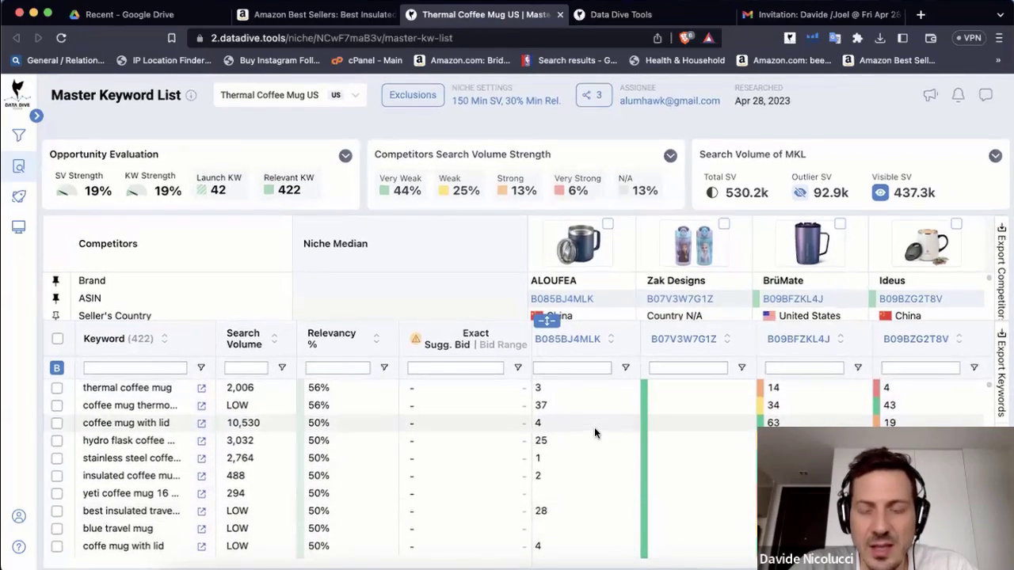
{"action": "scroll", "coordinate": [487, 422], "scroll_direction": "down", "scroll_amount": 10}
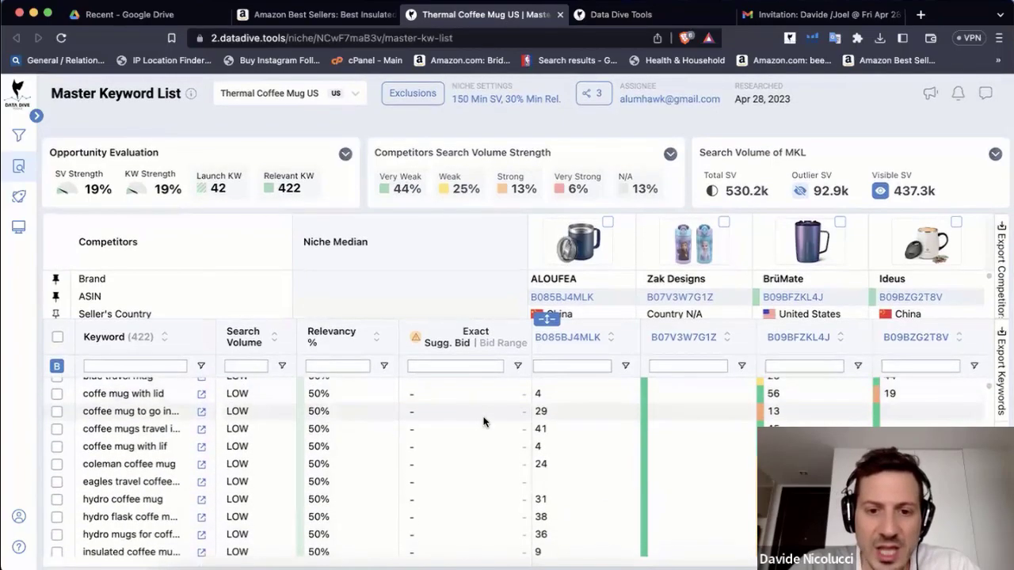
{"action": "scroll", "coordinate": [483, 422], "scroll_direction": "up", "scroll_amount": 5}
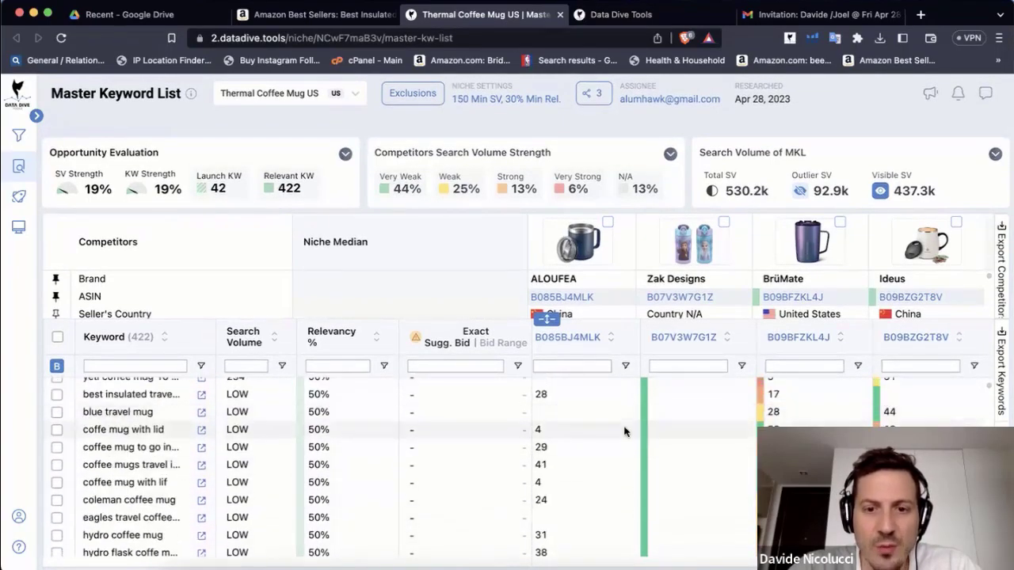
{"action": "scroll", "coordinate": [624, 431], "scroll_direction": "up", "scroll_amount": 3}
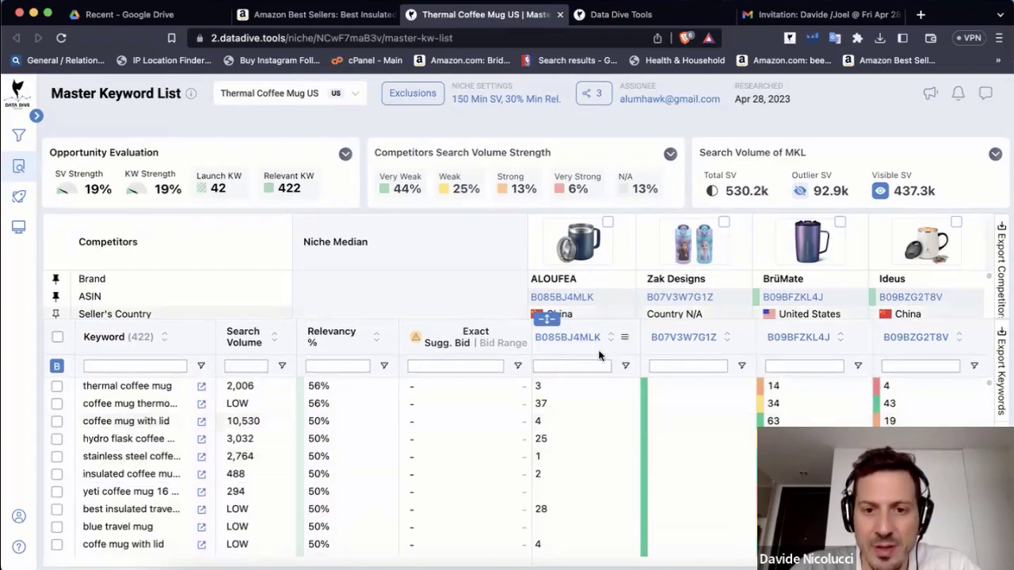
{"action": "scroll", "coordinate": [595, 414], "scroll_direction": "down", "scroll_amount": 1}
{"action": "scroll", "coordinate": [596, 409], "scroll_direction": "down", "scroll_amount": 6}
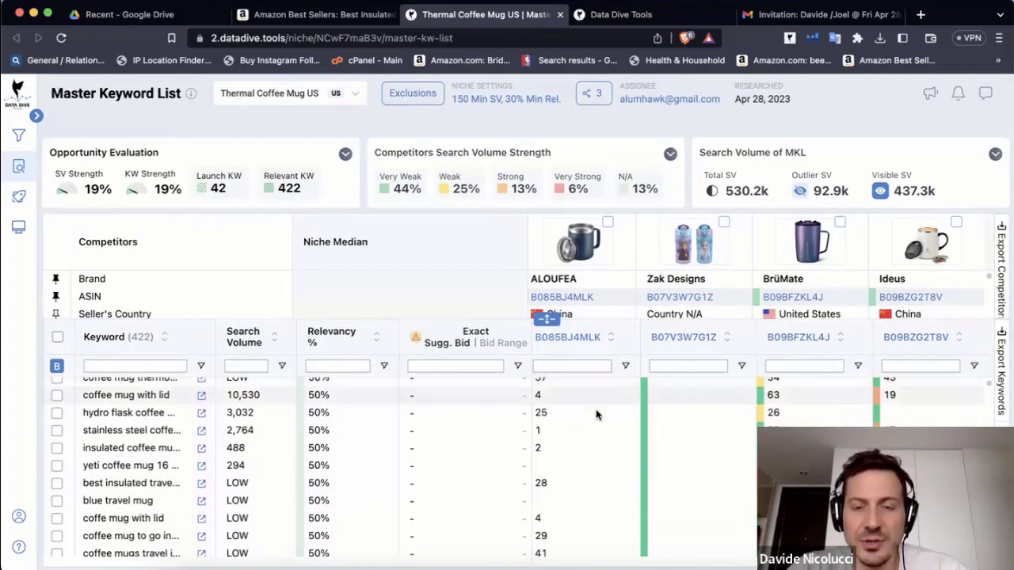
{"action": "scroll", "coordinate": [596, 415], "scroll_direction": "down", "scroll_amount": 1}
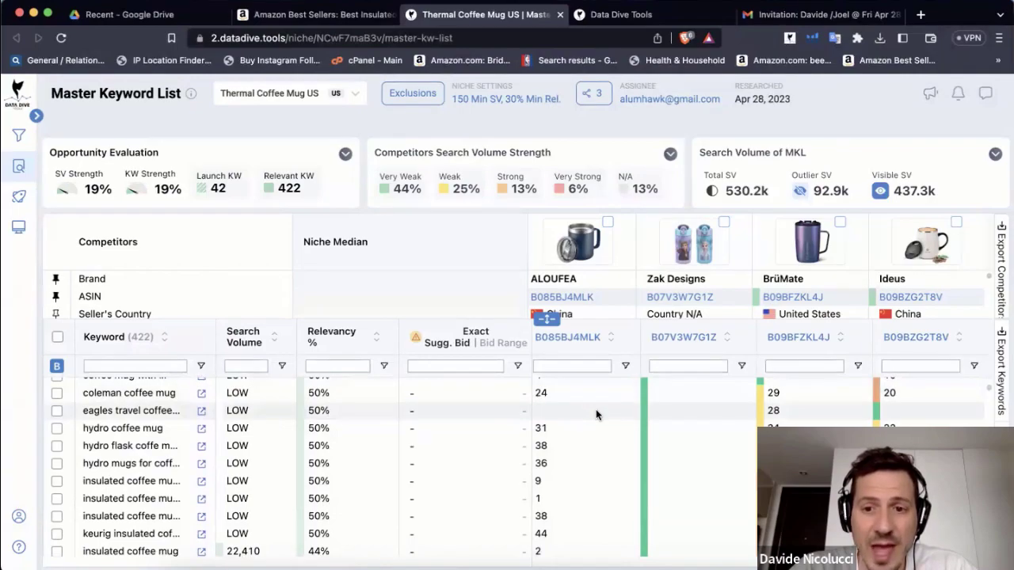
{"action": "scroll", "coordinate": [596, 408], "scroll_direction": "down", "scroll_amount": 3}
{"action": "scroll", "coordinate": [595, 414], "scroll_direction": "down", "scroll_amount": 4}
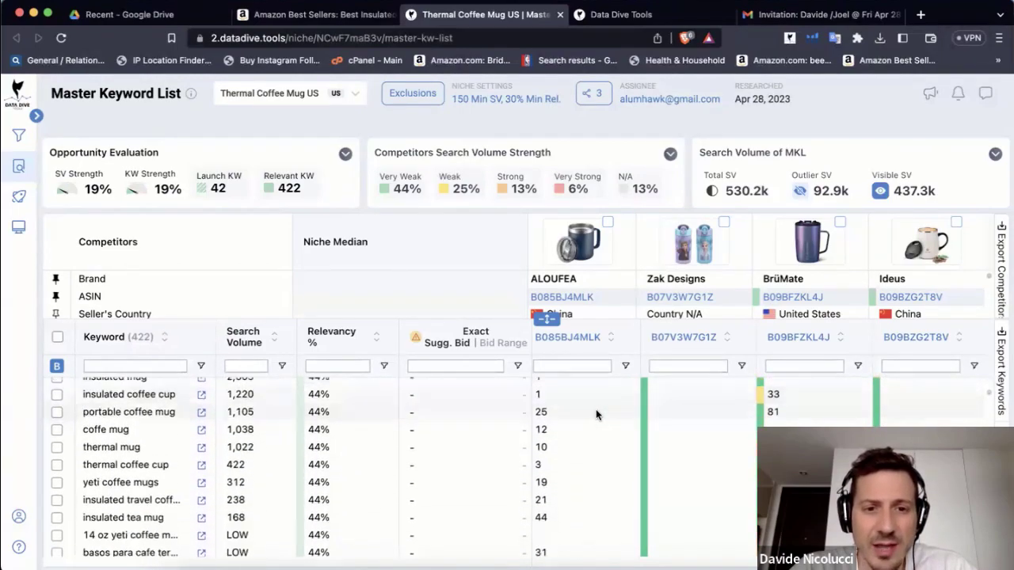
{"action": "scroll", "coordinate": [595, 409], "scroll_direction": "down", "scroll_amount": 2}
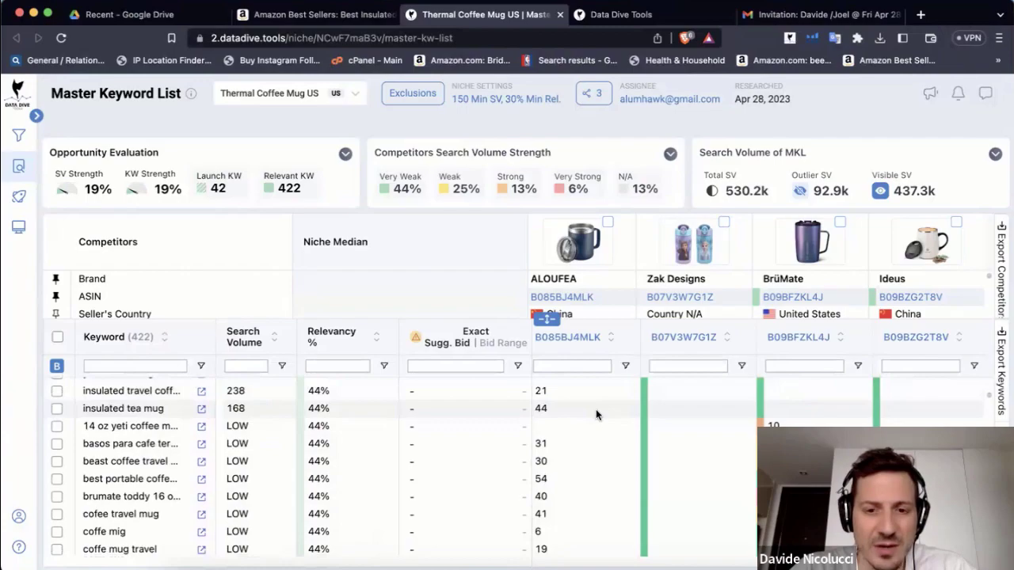
{"action": "scroll", "coordinate": [613, 461], "scroll_direction": "up", "scroll_amount": 1}
{"action": "scroll", "coordinate": [612, 461], "scroll_direction": "up", "scroll_amount": 5}
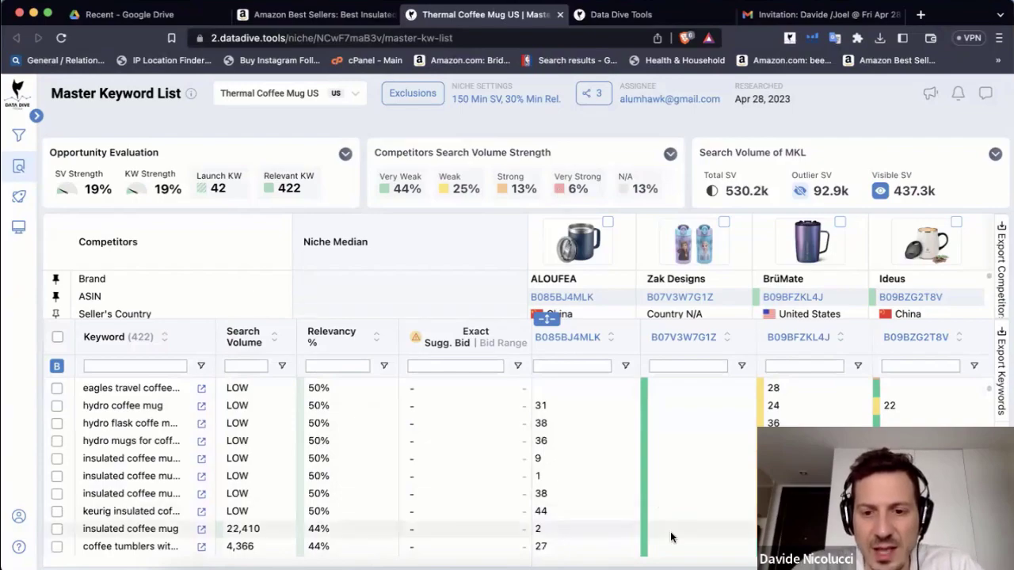
{"action": "scroll", "coordinate": [671, 538], "scroll_direction": "up", "scroll_amount": 5}
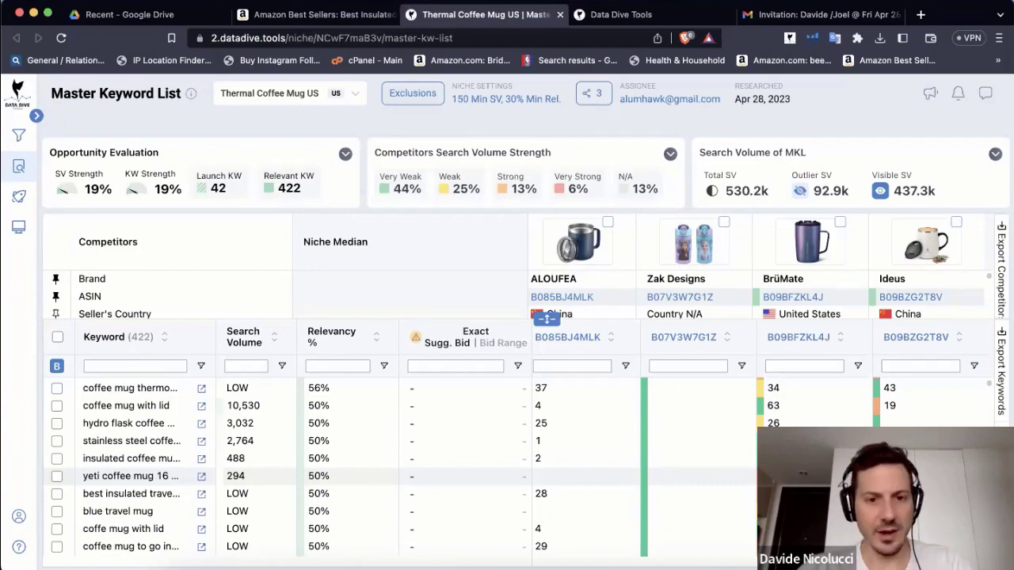
Open the Listing Builder for the Thermal Coffee Mug US niche and switch to the recent files in Google Drive
{"action": "mouse_move", "coordinate": [19, 143]}
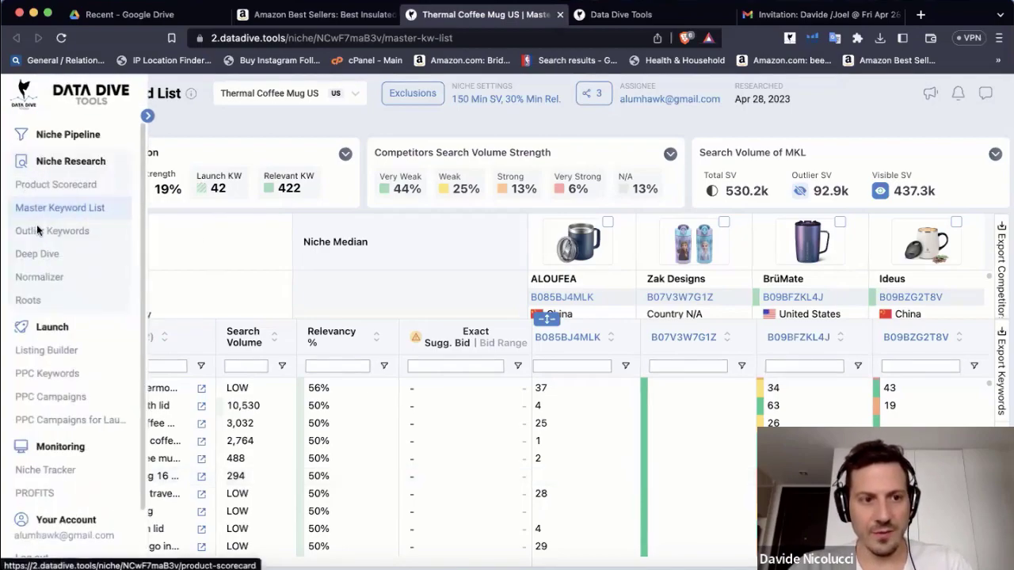
{"action": "left_click", "coordinate": [45, 353]}
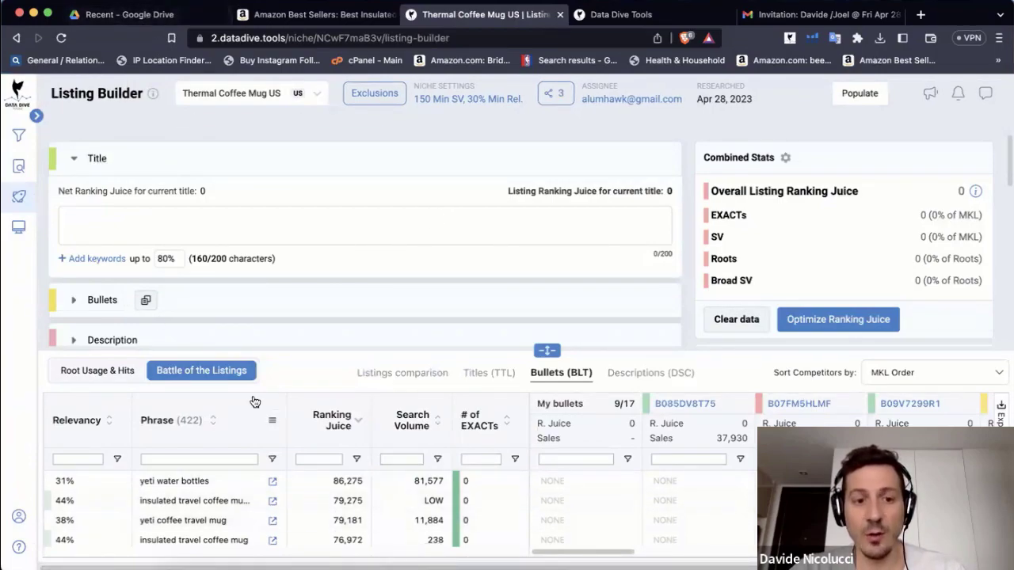
{"action": "left_click", "coordinate": [127, 16]}
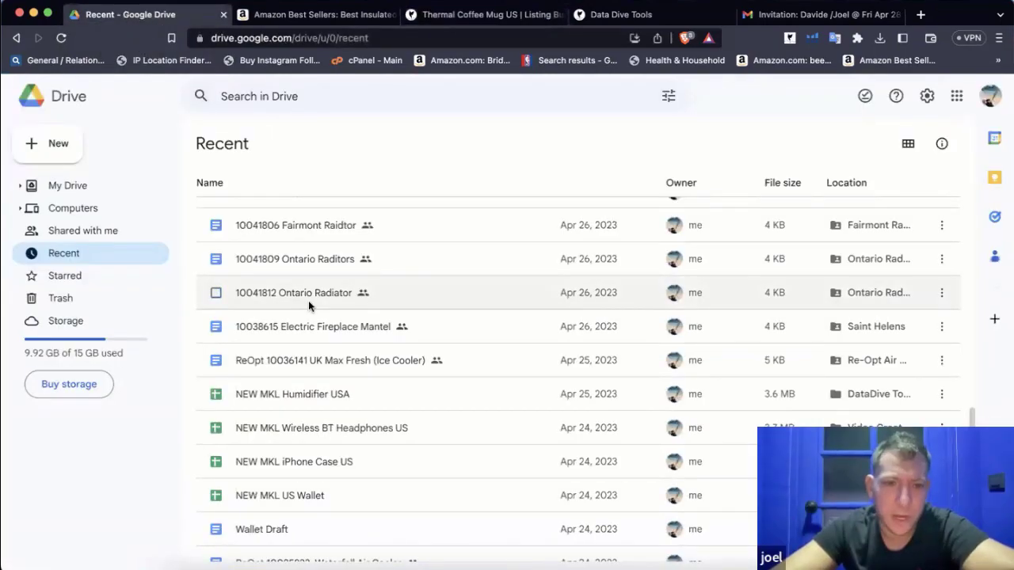
Open the newest DataDive spreadsheet from the recent files and rename it "NEW MKL Thermal Coffee Mug USA"
{"action": "scroll", "coordinate": [308, 300], "scroll_direction": "down", "scroll_amount": 1}
{"action": "scroll", "coordinate": [308, 300], "scroll_direction": "up", "scroll_amount": 10}
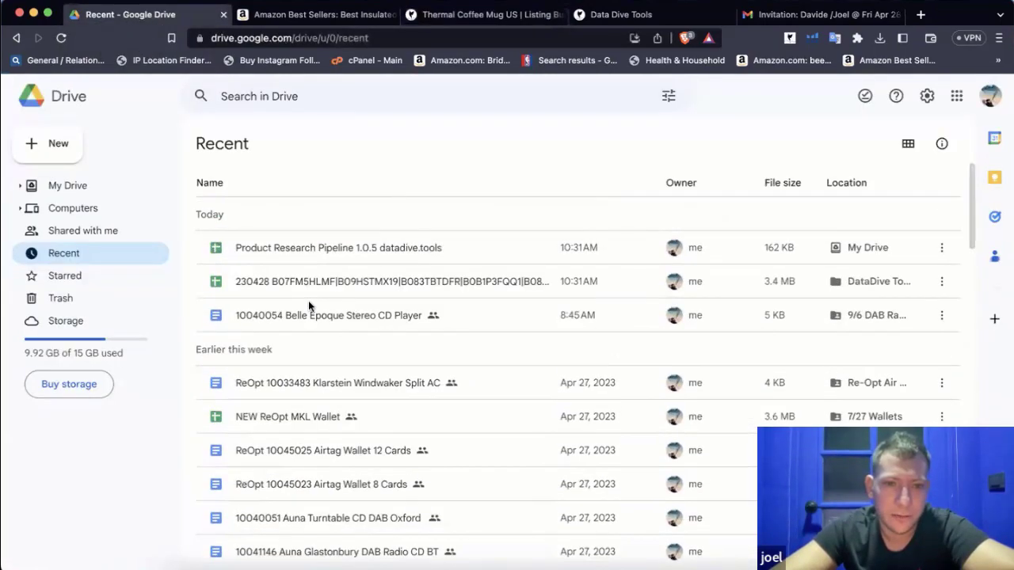
{"action": "double_click", "coordinate": [300, 286]}
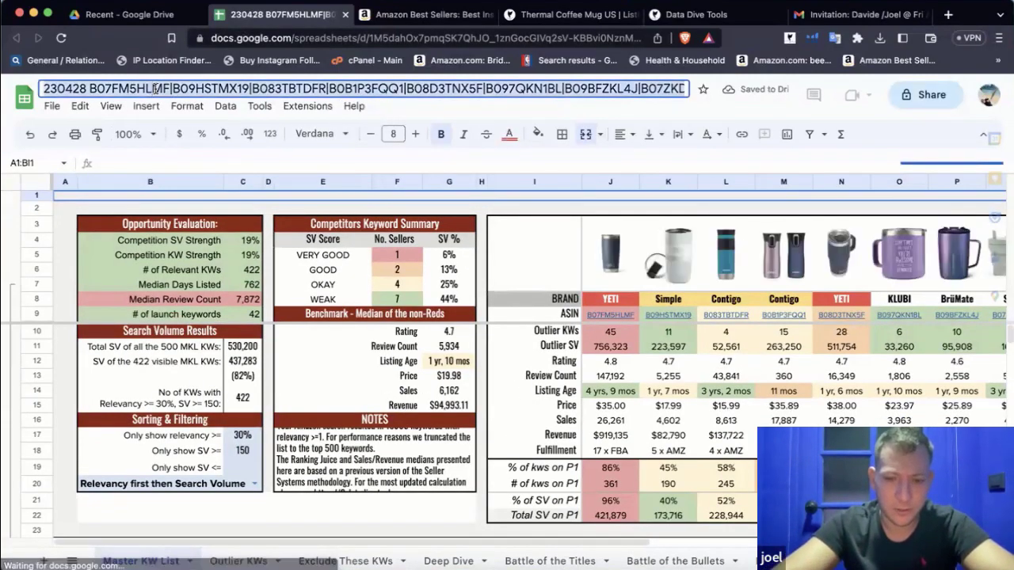
{"action": "left_click", "coordinate": [155, 89]}
{"action": "type", "text": "NEW MKL Thermal Coffee Mug USA"}
{"action": "key", "text": "Return"}
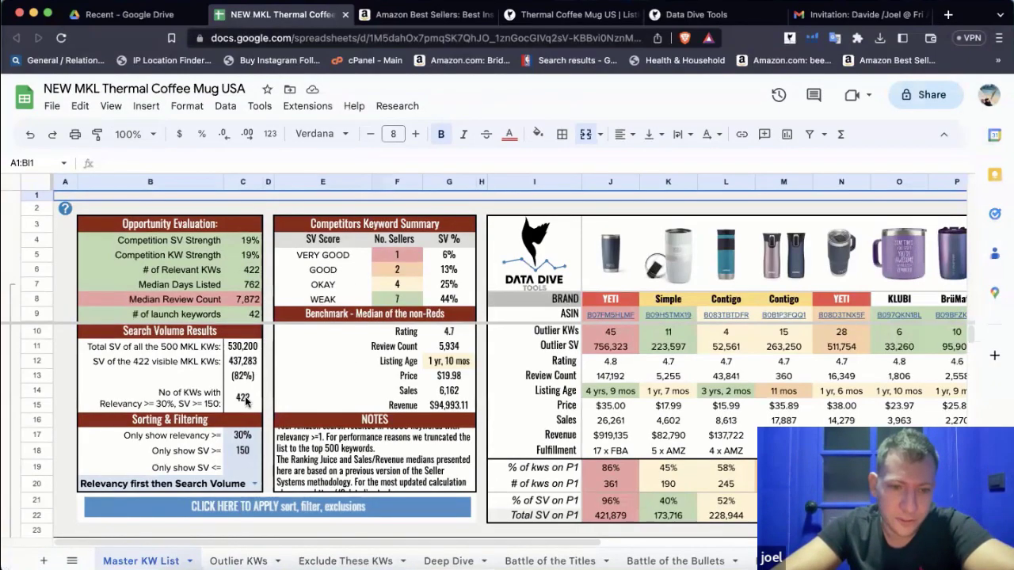
Authorize the datadive.tools script with the Google account and sort the Master KW List by search volume first, then relevancy
{"action": "scroll", "coordinate": [246, 402], "scroll_direction": "down", "scroll_amount": 2}
{"action": "left_click", "coordinate": [238, 477]}
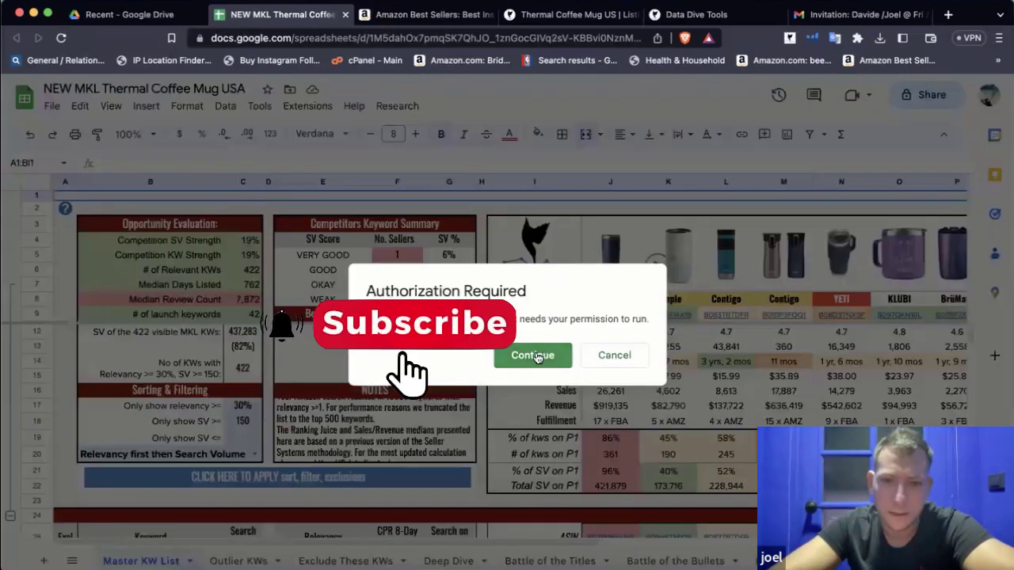
{"action": "left_click", "coordinate": [537, 358]}
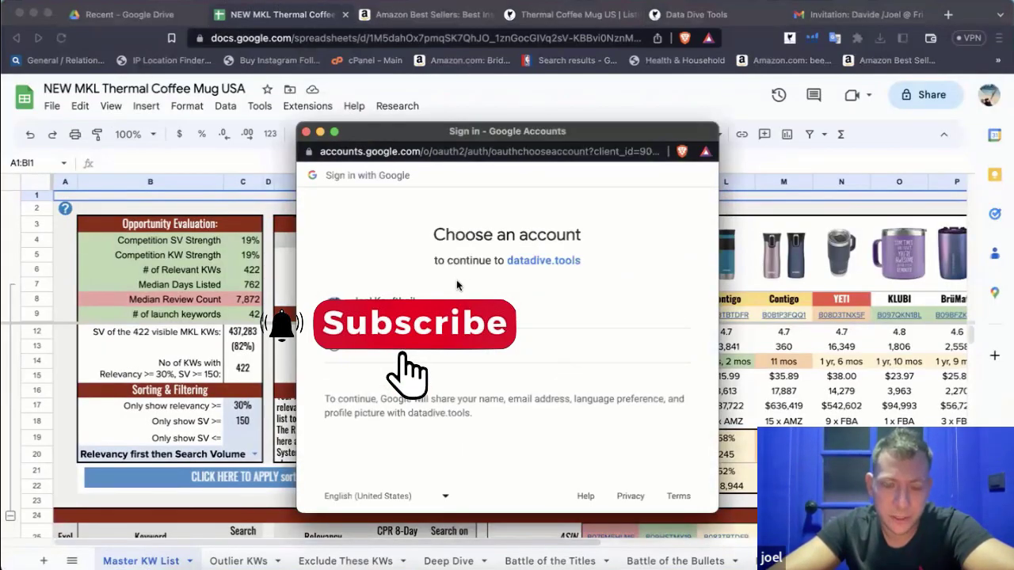
{"action": "left_click", "coordinate": [450, 294]}
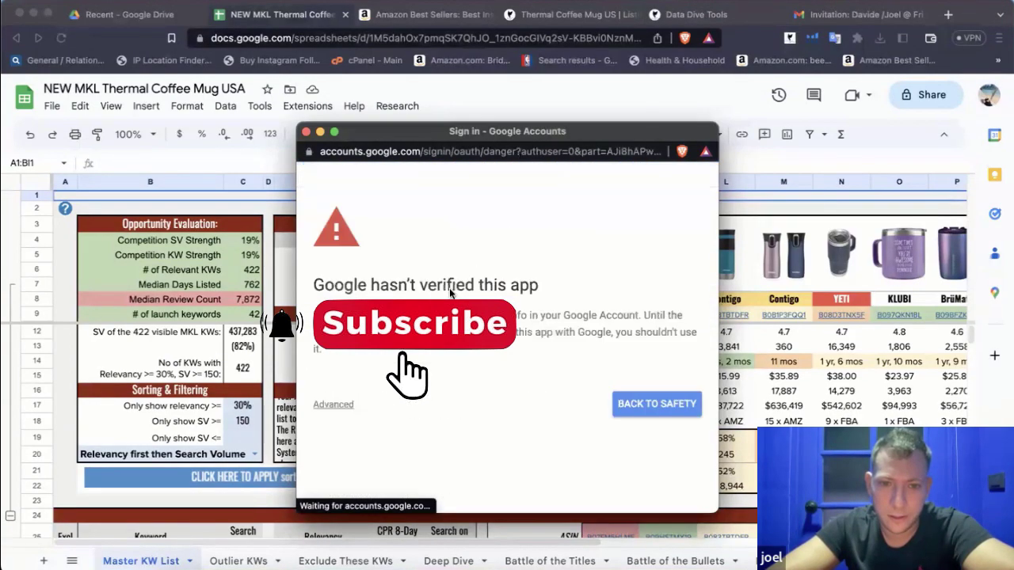
{"action": "left_click", "coordinate": [334, 404]}
{"action": "scroll", "coordinate": [475, 388], "scroll_direction": "down", "scroll_amount": 2}
{"action": "left_click", "coordinate": [356, 424]}
{"action": "scroll", "coordinate": [547, 308], "scroll_direction": "down", "scroll_amount": 3}
{"action": "left_click", "coordinate": [557, 421]}
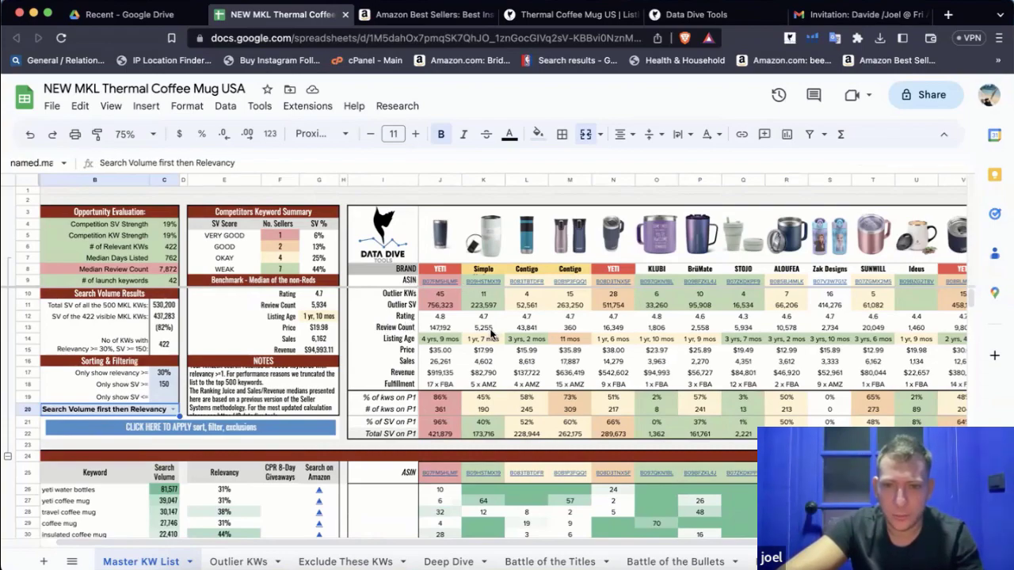
Examine the competitors' sales and page-one metrics in the Master KW List, along with the keywords' search volume and relevancy
{"action": "scroll", "coordinate": [491, 334], "scroll_direction": "right", "scroll_amount": 5}
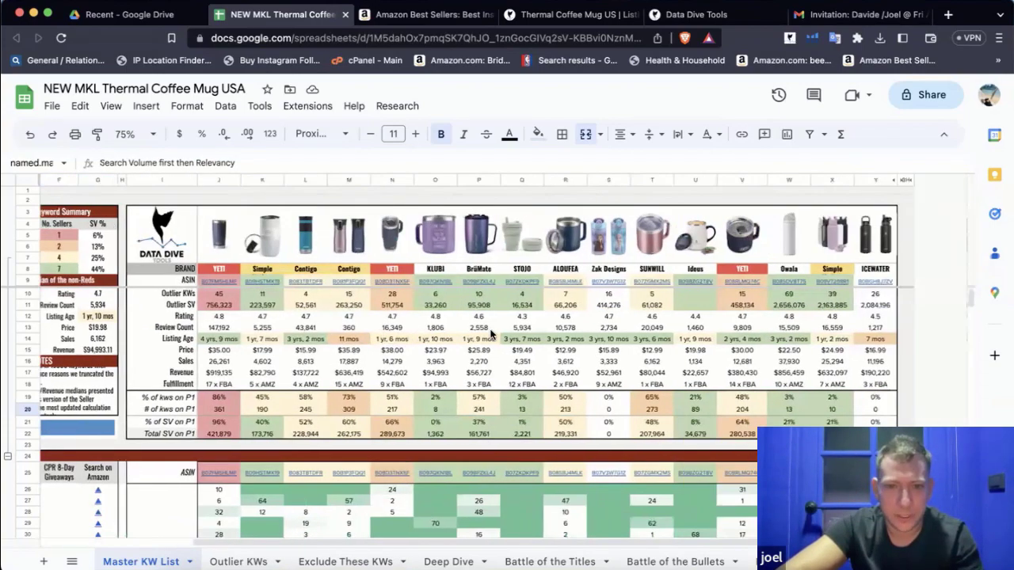
{"action": "scroll", "coordinate": [491, 333], "scroll_direction": "left", "scroll_amount": 3}
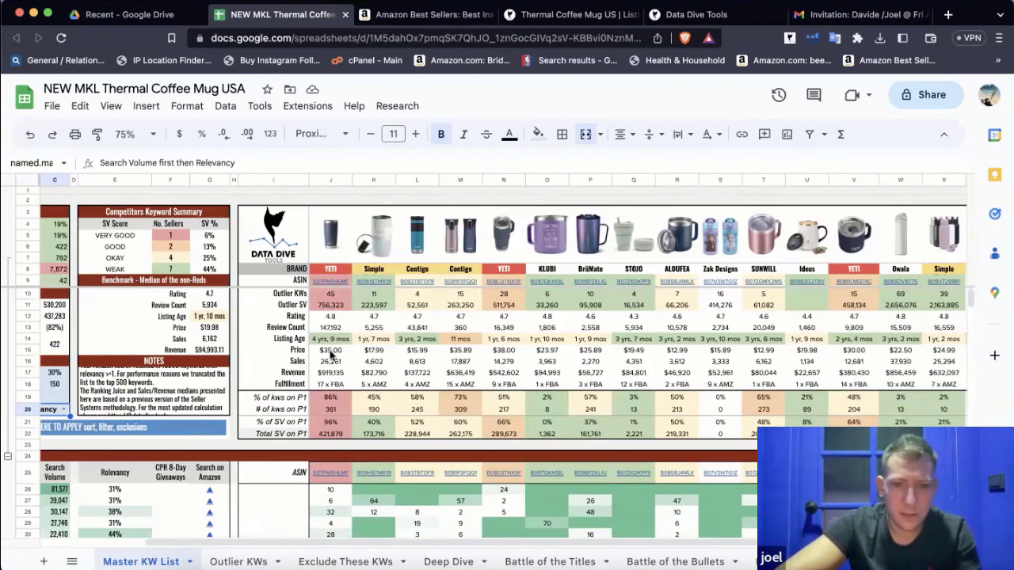
{"action": "scroll", "coordinate": [331, 354], "scroll_direction": "down", "scroll_amount": 2}
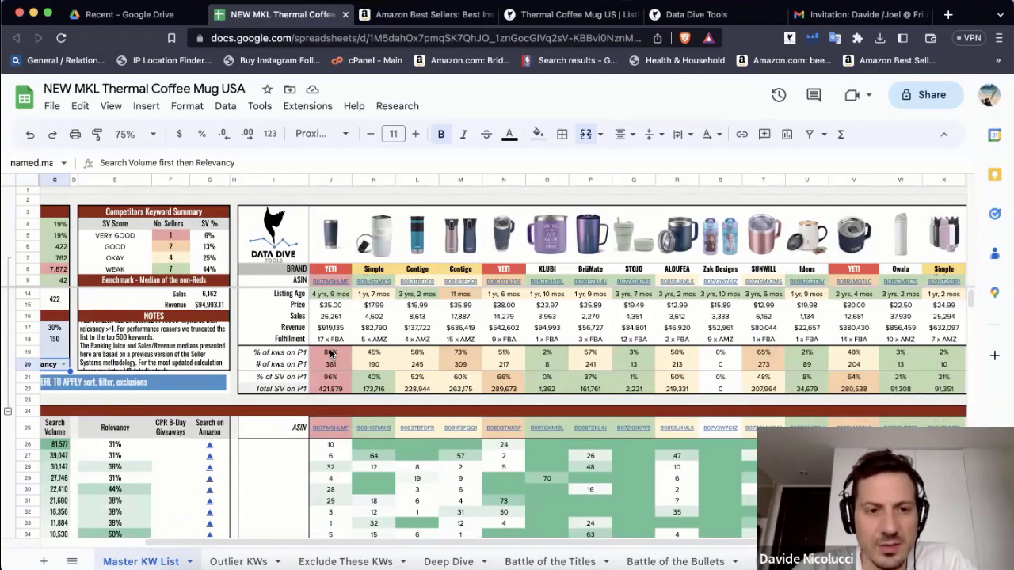
{"action": "scroll", "coordinate": [331, 354], "scroll_direction": "up", "scroll_amount": 2}
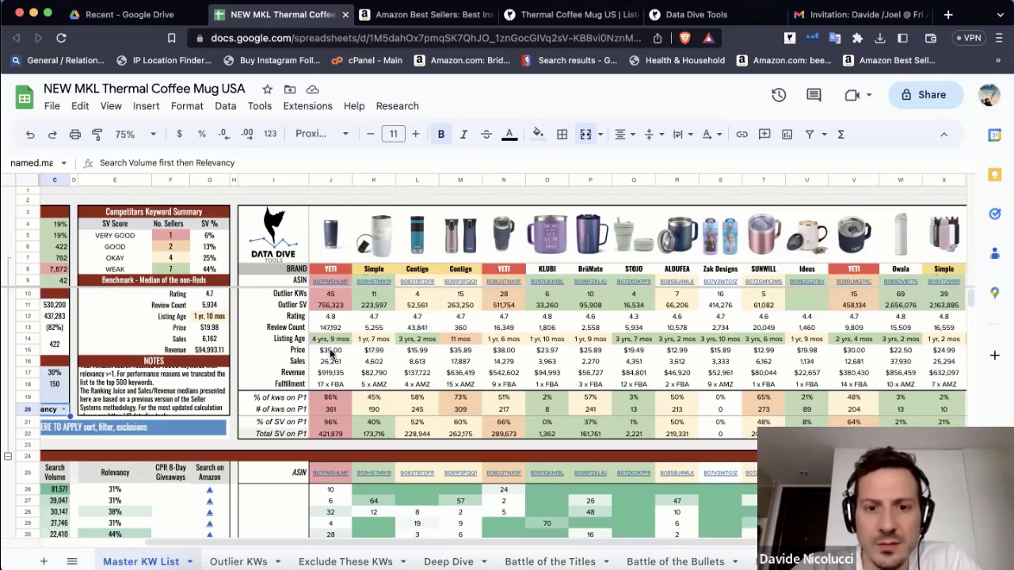
{"action": "key", "text": "XF86AudioRaiseVolume"}
{"action": "key", "text": "XF86AudioRaiseVolume"}
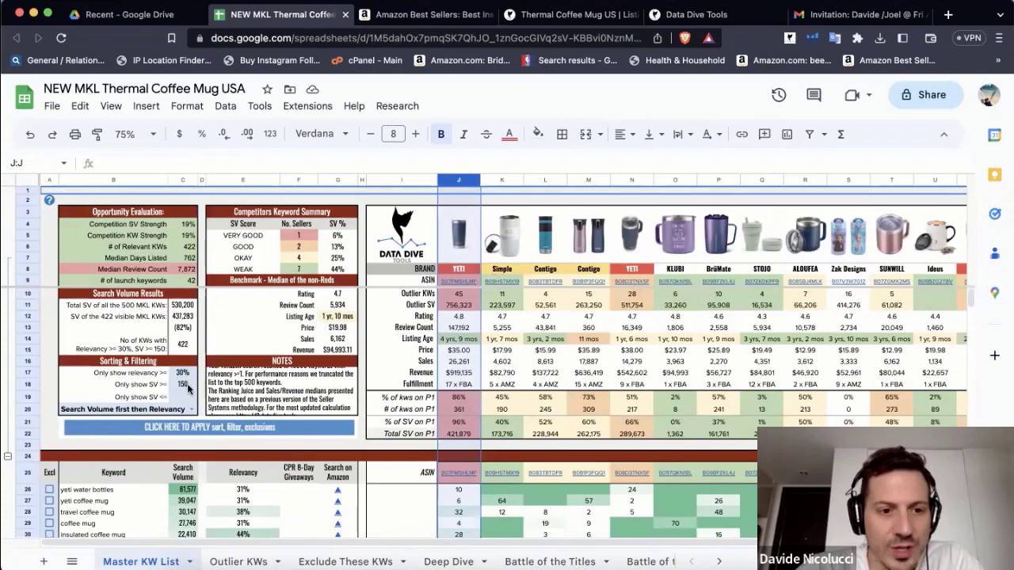
{"action": "scroll", "coordinate": [136, 501], "scroll_direction": "down", "scroll_amount": 15}
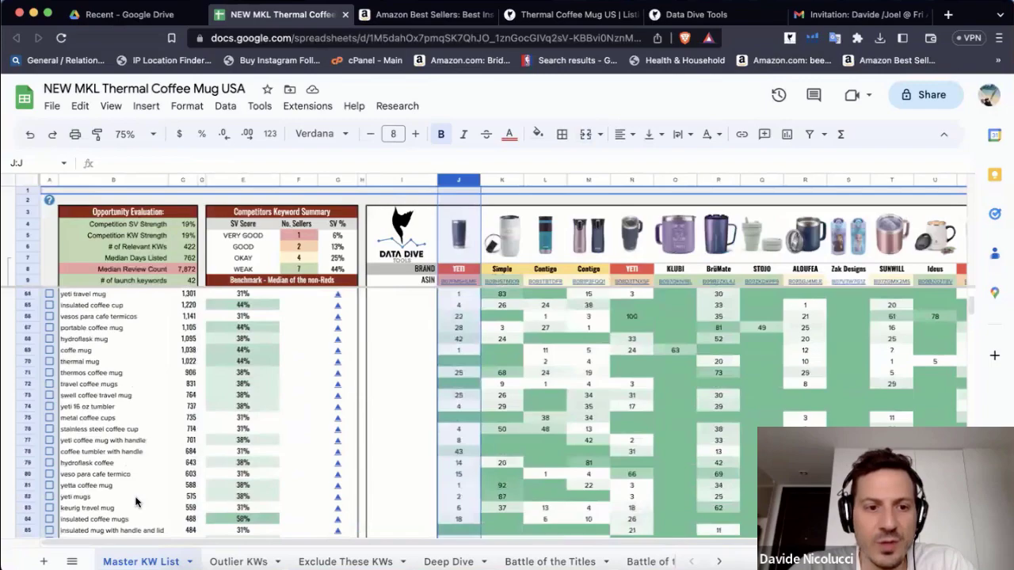
{"action": "scroll", "coordinate": [135, 501], "scroll_direction": "down", "scroll_amount": 3}
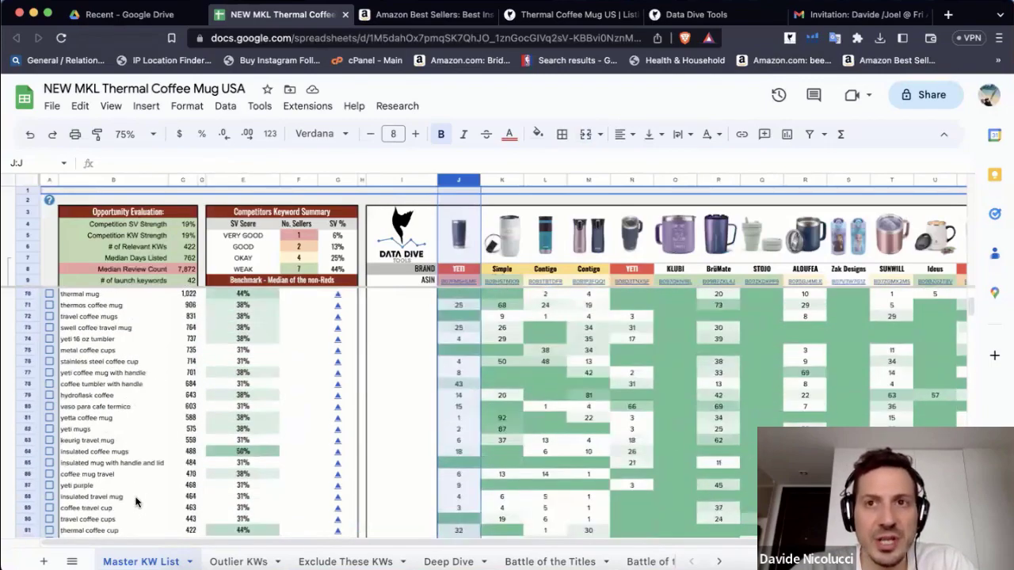
{"action": "scroll", "coordinate": [135, 501], "scroll_direction": "up", "scroll_amount": 15}
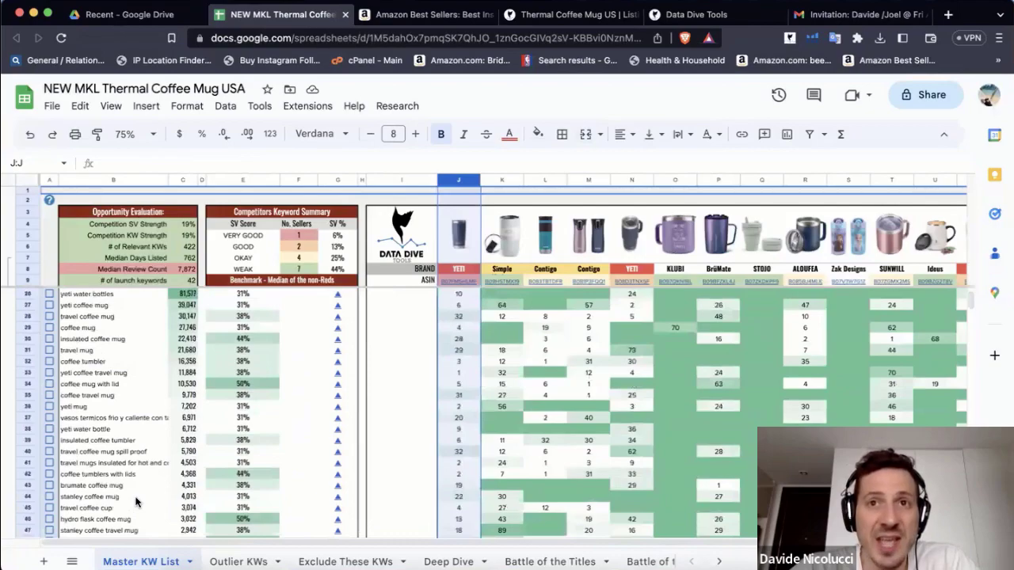
{"action": "scroll", "coordinate": [136, 502], "scroll_direction": "up", "scroll_amount": 5}
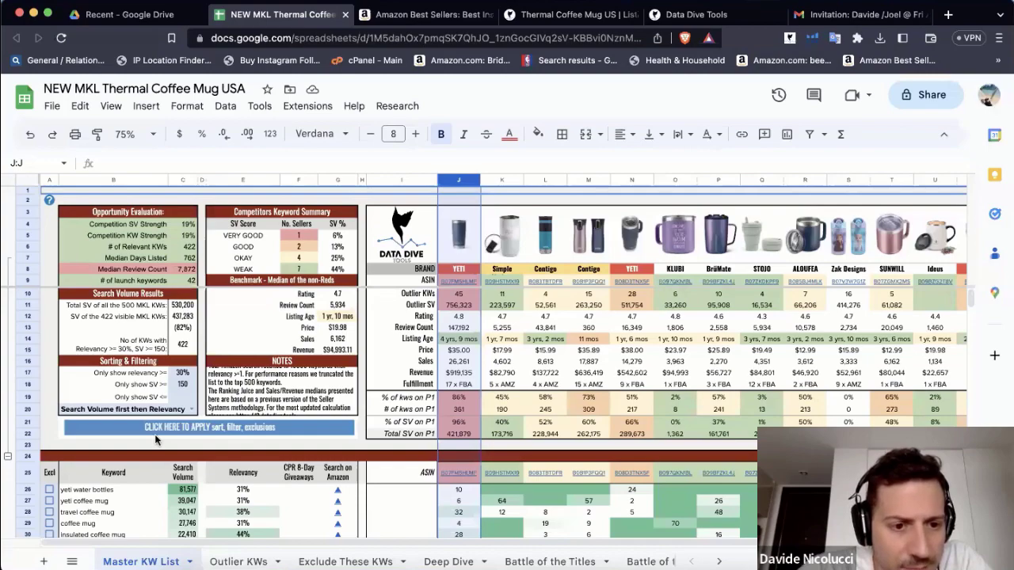
{"action": "scroll", "coordinate": [154, 435], "scroll_direction": "down", "scroll_amount": 2}
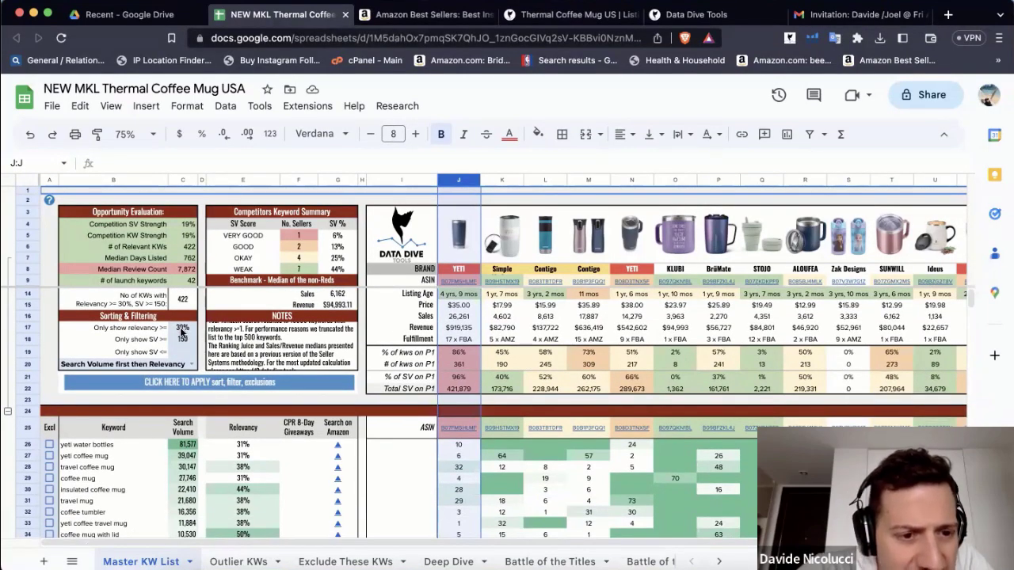
Exclude the keywords "yeti water bottles" and "yeti coffee mug" from the Master KW List and apply the exclusions
{"action": "left_click", "coordinate": [118, 481]}
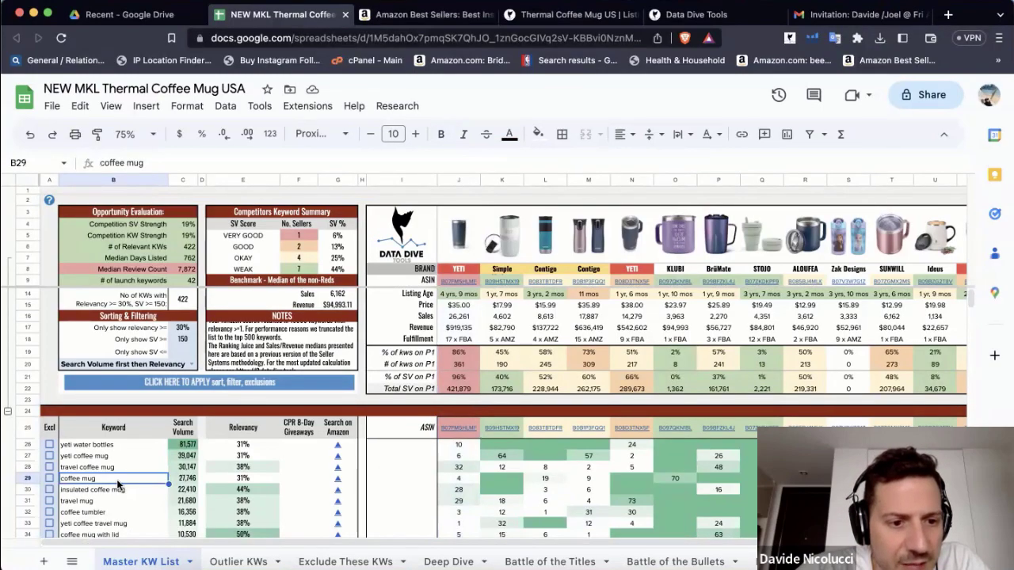
{"action": "left_click", "coordinate": [84, 446]}
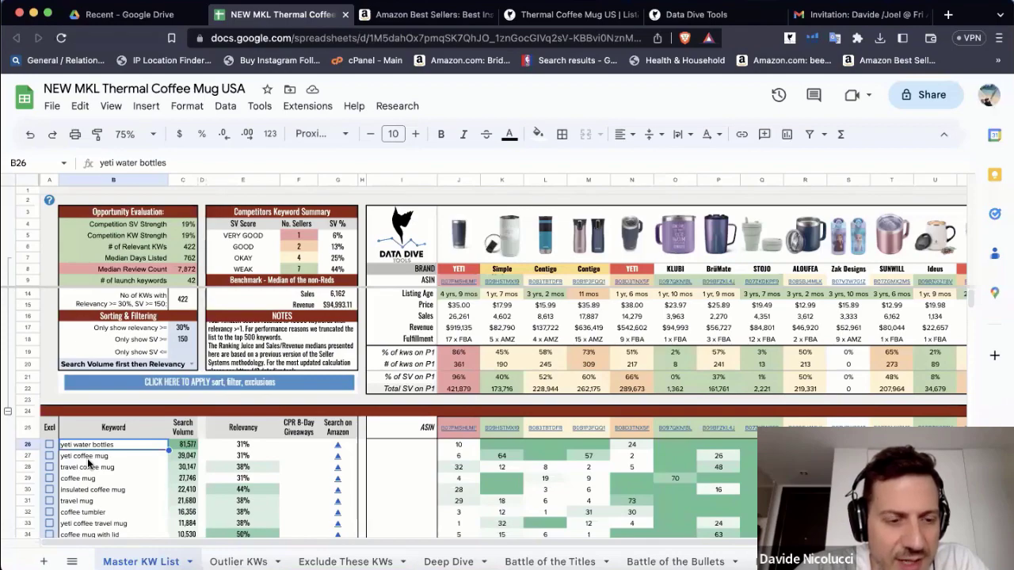
{"action": "left_click", "coordinate": [49, 445]}
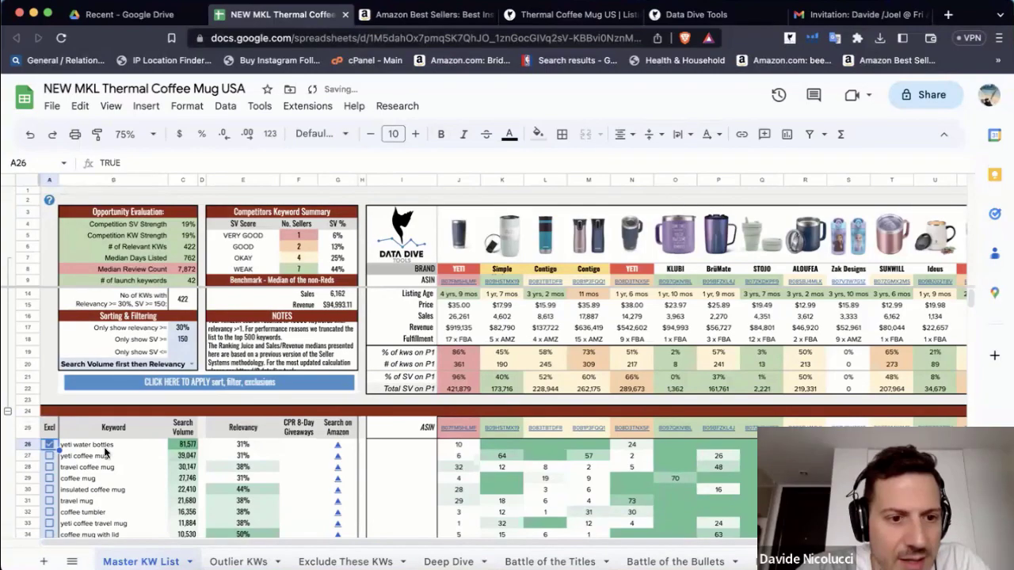
{"action": "left_click", "coordinate": [133, 381]}
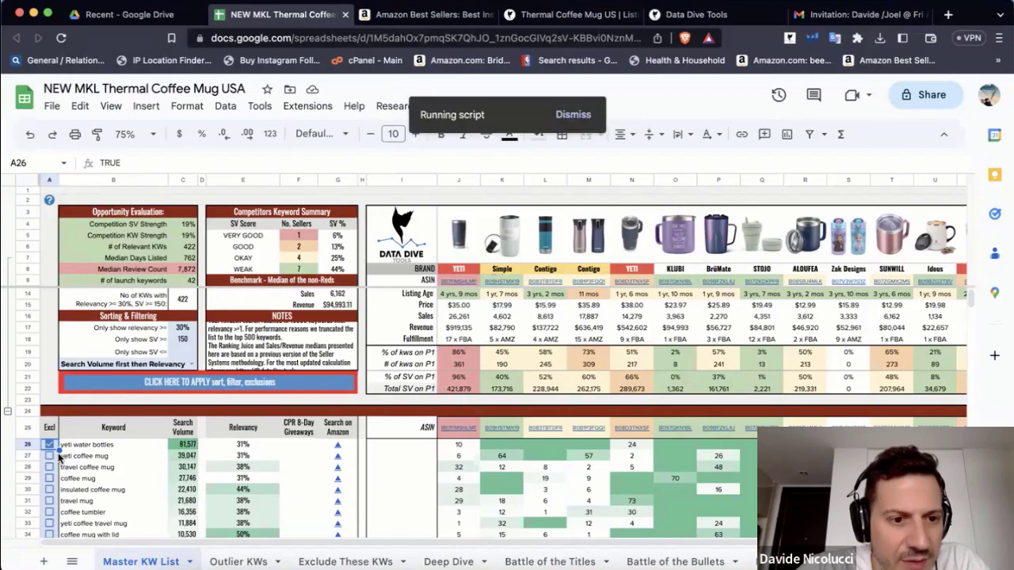
{"action": "left_click", "coordinate": [56, 455]}
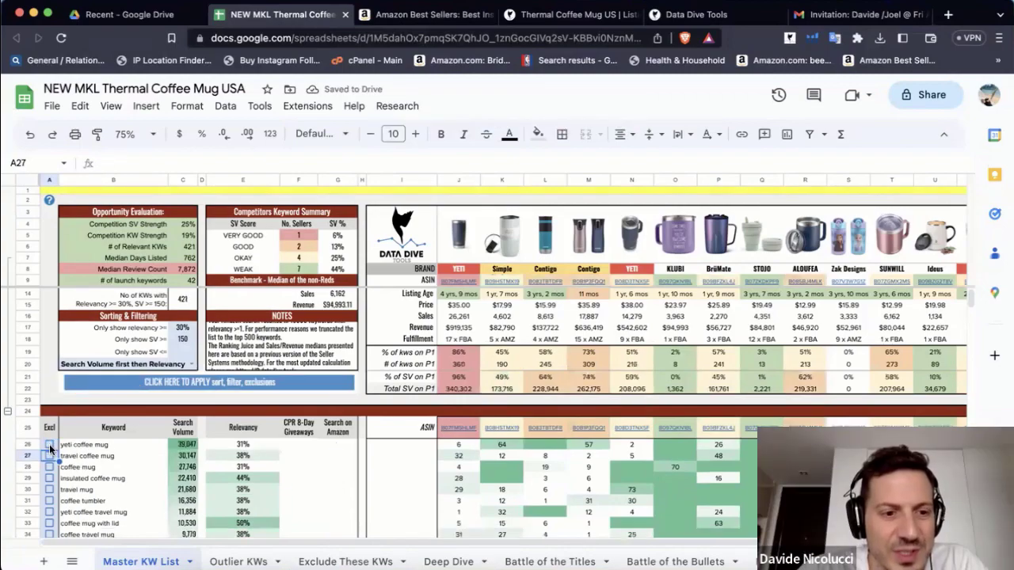
{"action": "left_click", "coordinate": [126, 383]}
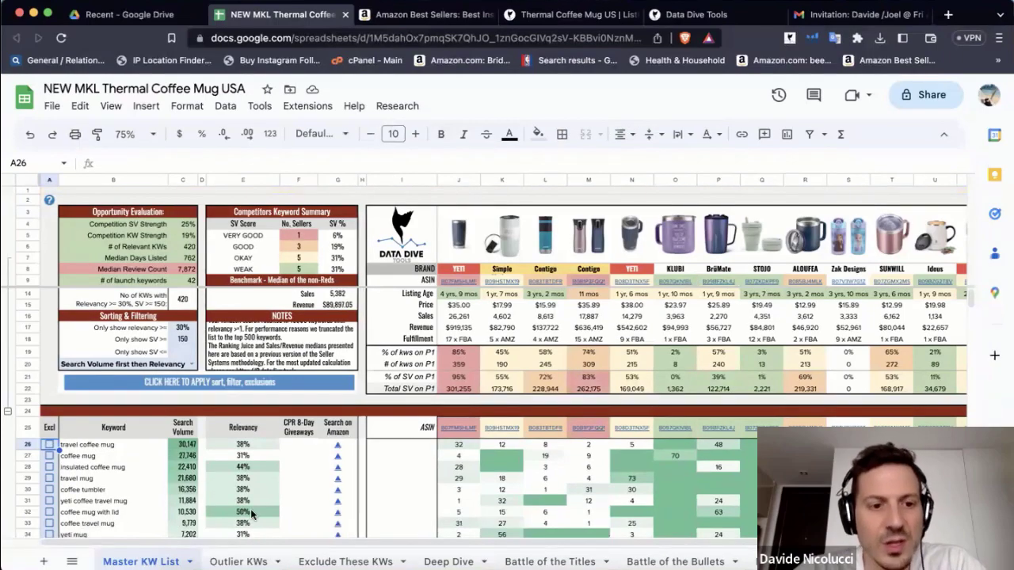
Check the excluded keywords on the Exclude These KWs sheet and return to the Master KW List
{"action": "left_click", "coordinate": [321, 560]}
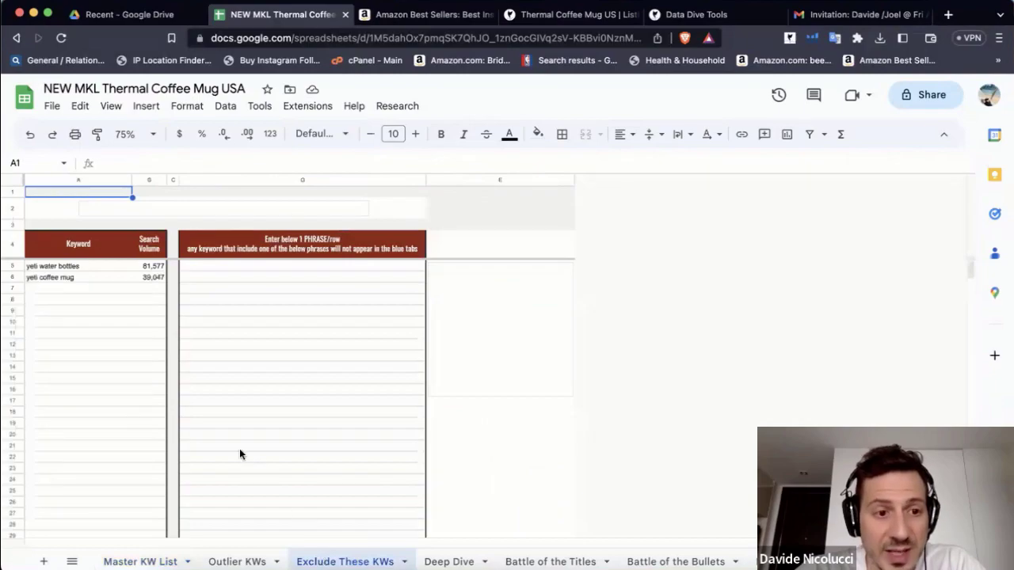
{"action": "left_click", "coordinate": [106, 268]}
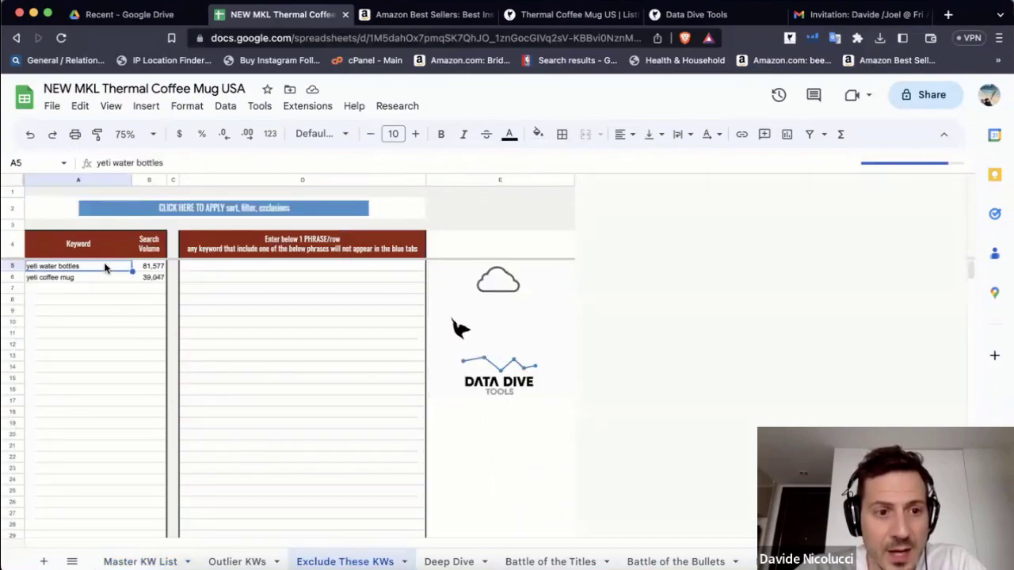
{"action": "key", "text": "Down"}
{"action": "key", "text": "Up"}
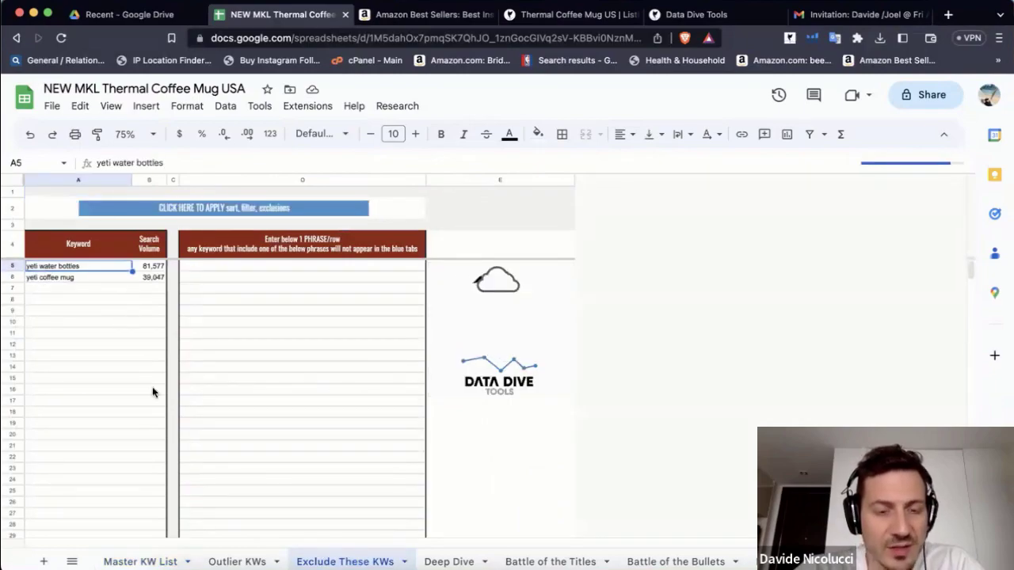
{"action": "left_click", "coordinate": [130, 560]}
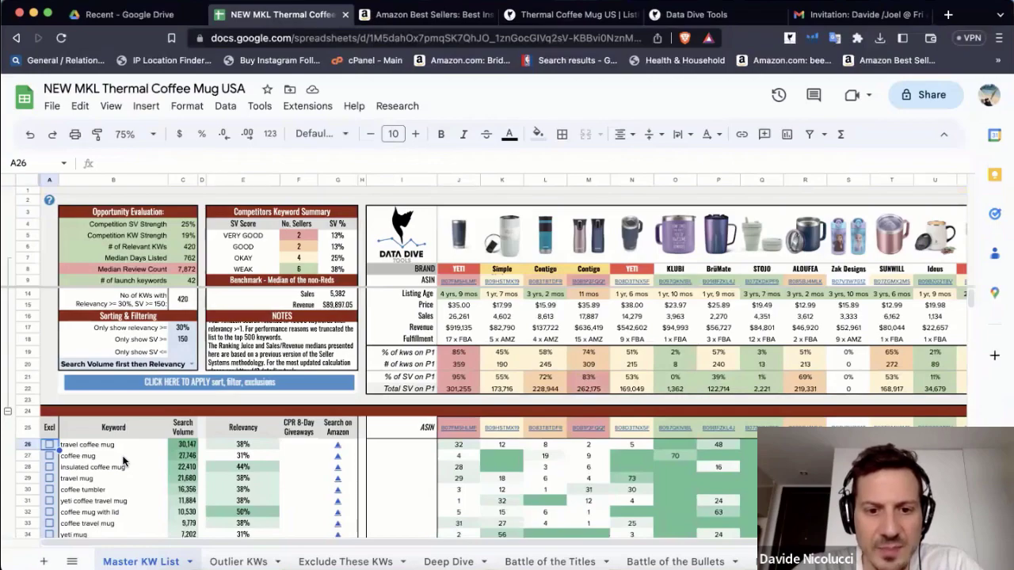
Examine the competitors' page-one metrics and the first YETI product's keyword rankings from row 26 down to row 36
{"action": "scroll", "coordinate": [122, 462], "scroll_direction": "right", "scroll_amount": 3}
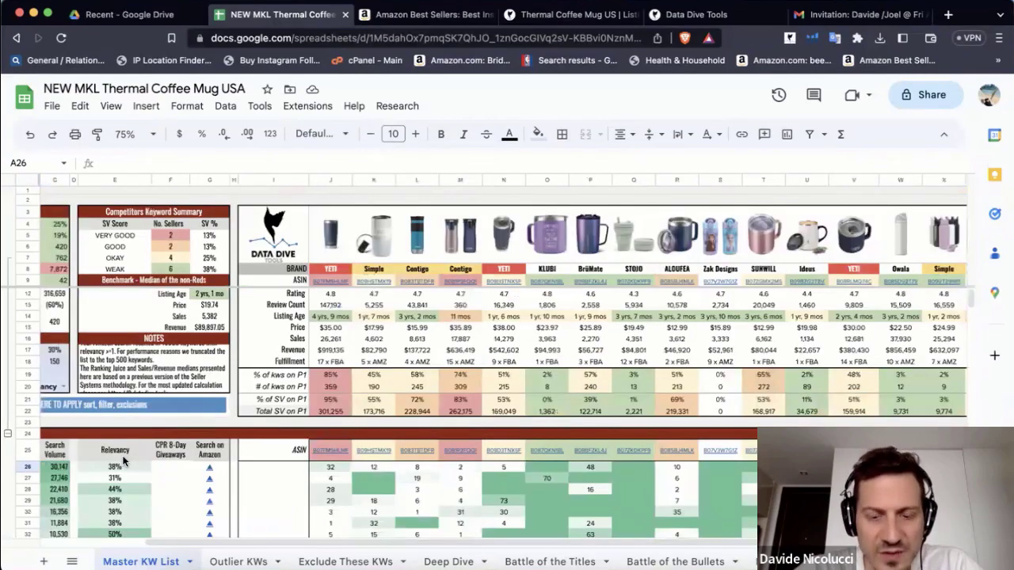
{"action": "scroll", "coordinate": [123, 462], "scroll_direction": "right", "scroll_amount": 3}
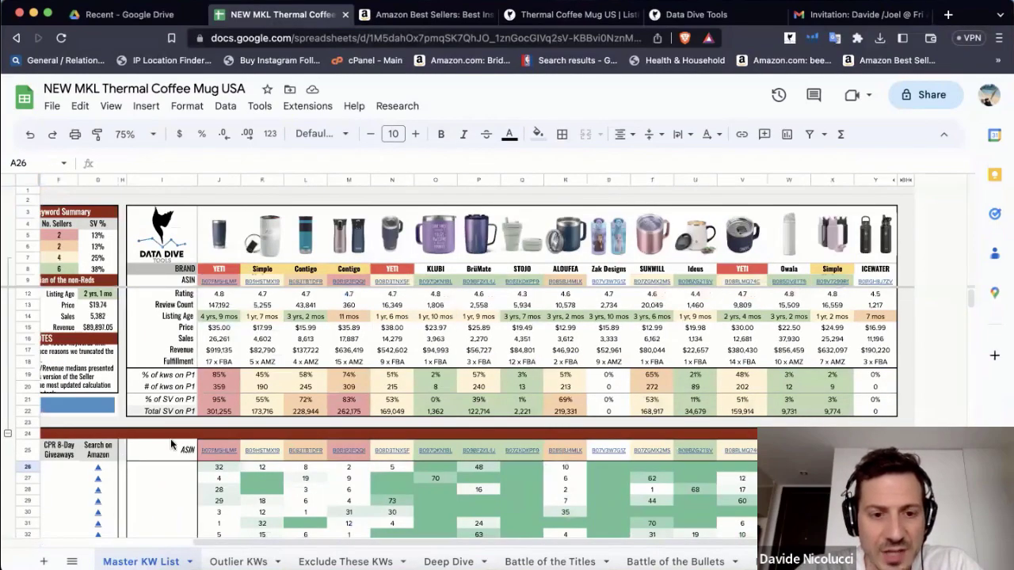
{"action": "scroll", "coordinate": [203, 424], "scroll_direction": "down", "scroll_amount": 3}
{"action": "left_click", "coordinate": [206, 426]}
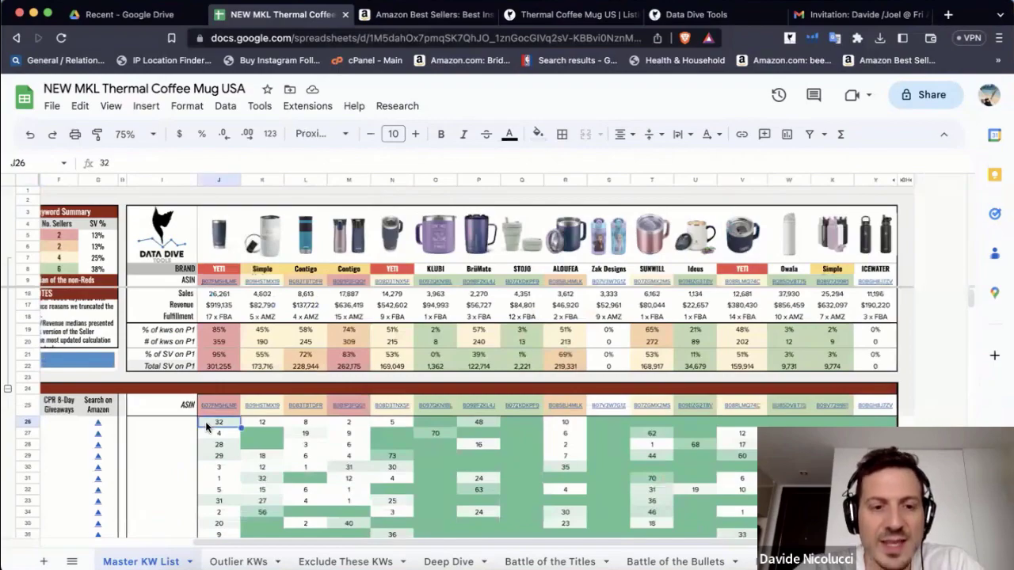
{"action": "key", "text": "Left"}
{"action": "key", "text": "Left"}
{"action": "key", "text": "Right"}
{"action": "key", "text": "Right"}
{"action": "key", "text": "Right"}
{"action": "key", "text": "Down"}
{"action": "key", "text": "Down"}
{"action": "key", "text": "Down"}
{"action": "key", "text": "Left"}
{"action": "key", "text": "Down"}
{"action": "key", "text": "Down"}
{"action": "key", "text": "Down"}
{"action": "key", "text": "Down"}
{"action": "key", "text": "Down"}
{"action": "key", "text": "Down"}
{"action": "scroll", "coordinate": [451, 348], "scroll_direction": "down", "scroll_amount": 2}
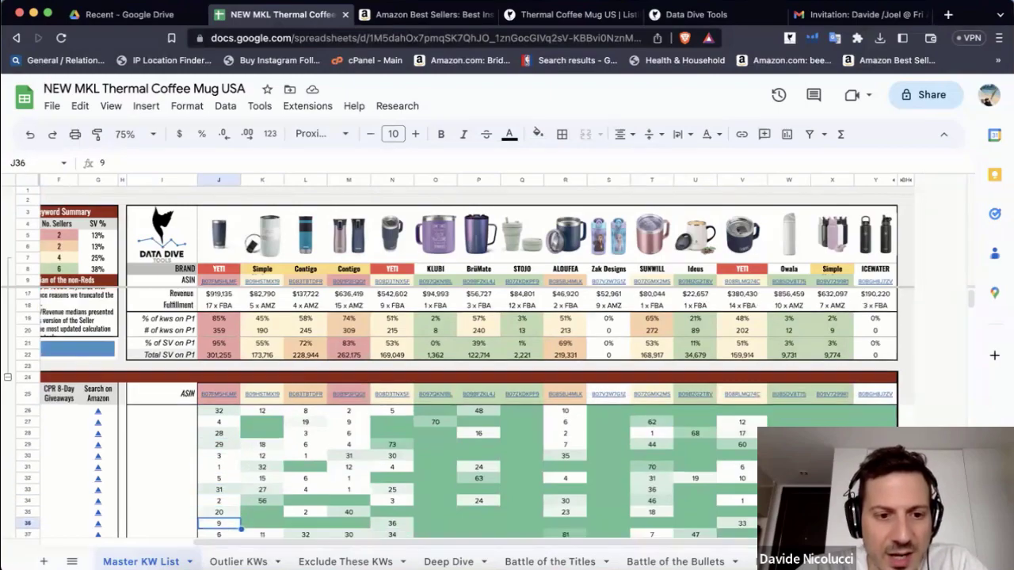
Review the first YETI product's rankings back up to its ASIN and Total SV on P1, alongside the keyword names
{"action": "key", "text": "Up"}
{"action": "key", "text": "Up"}
{"action": "left_click", "coordinate": [219, 417]}
{"action": "key", "text": "Up"}
{"action": "key", "text": "Up"}
{"action": "key", "text": "Up"}
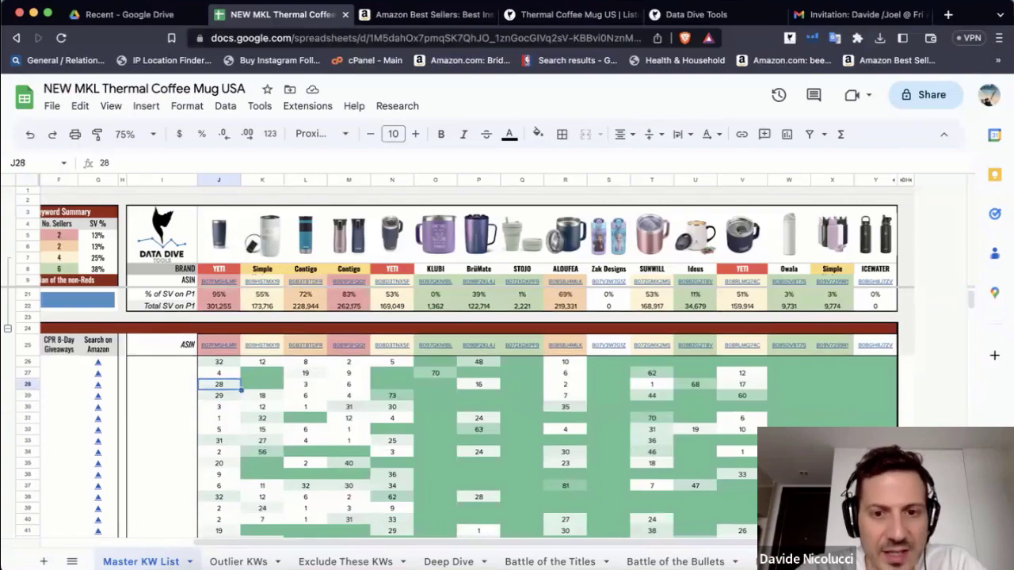
{"action": "key", "text": "Up"}
{"action": "key", "text": "Up"}
{"action": "key", "text": "Up"}
{"action": "key", "text": "Up"}
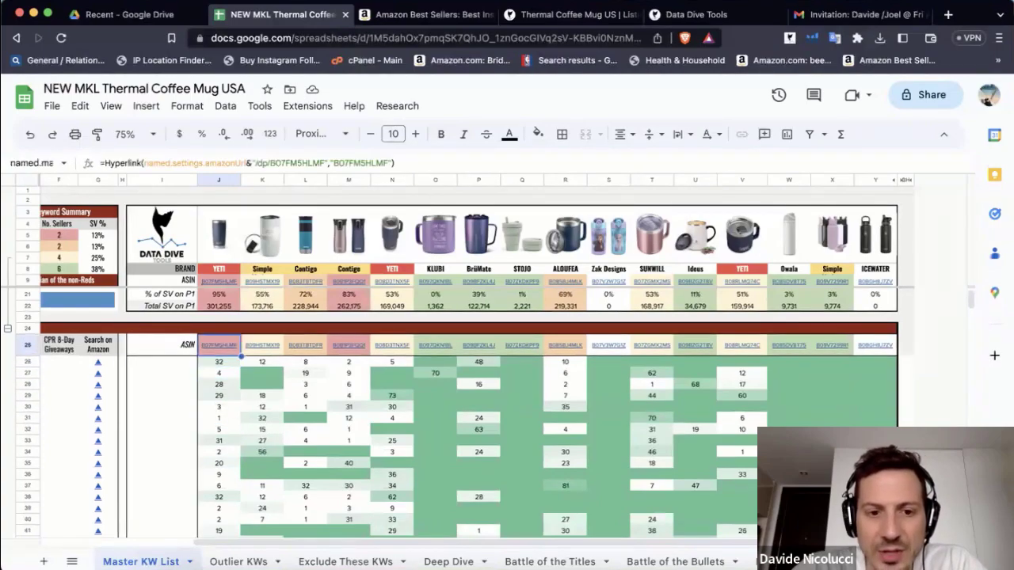
{"action": "key", "text": "Up"}
{"action": "key", "text": "Up"}
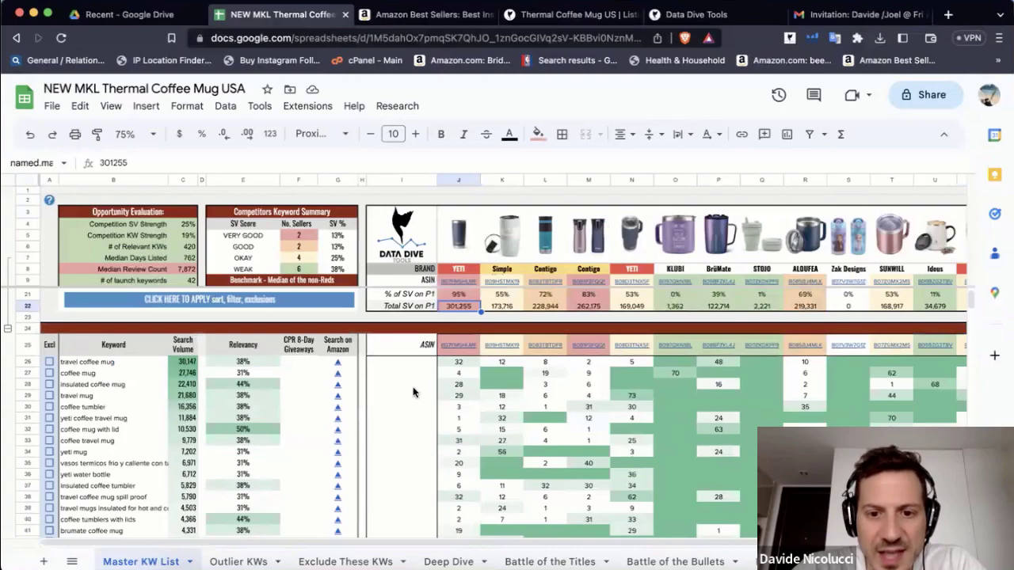
{"action": "left_click", "coordinate": [456, 374]}
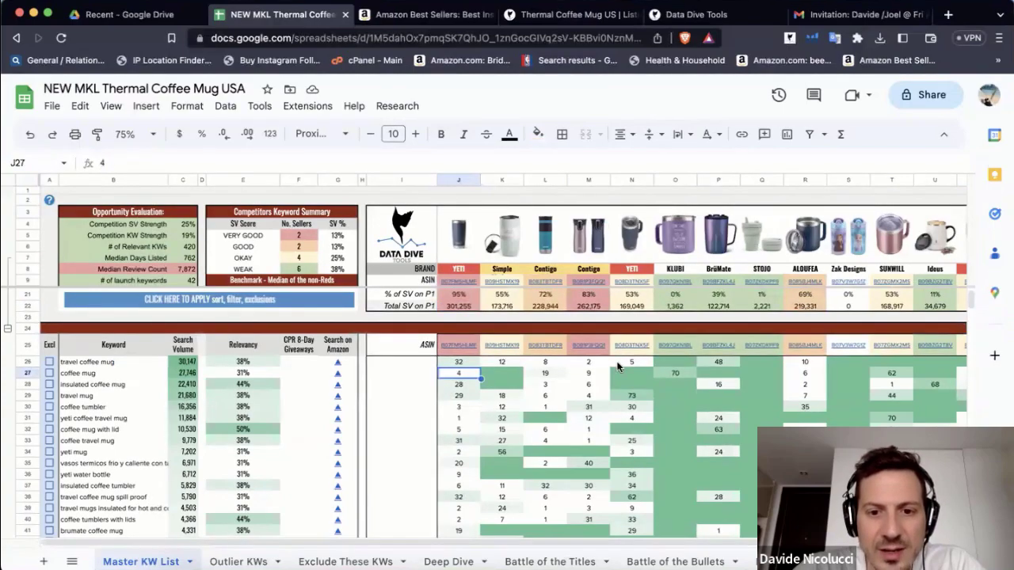
Review the competitors' sales, revenue and page-one metrics across the Master KW List, alongside the sorting and filtering settings
{"action": "scroll", "coordinate": [618, 367], "scroll_direction": "right", "scroll_amount": 5}
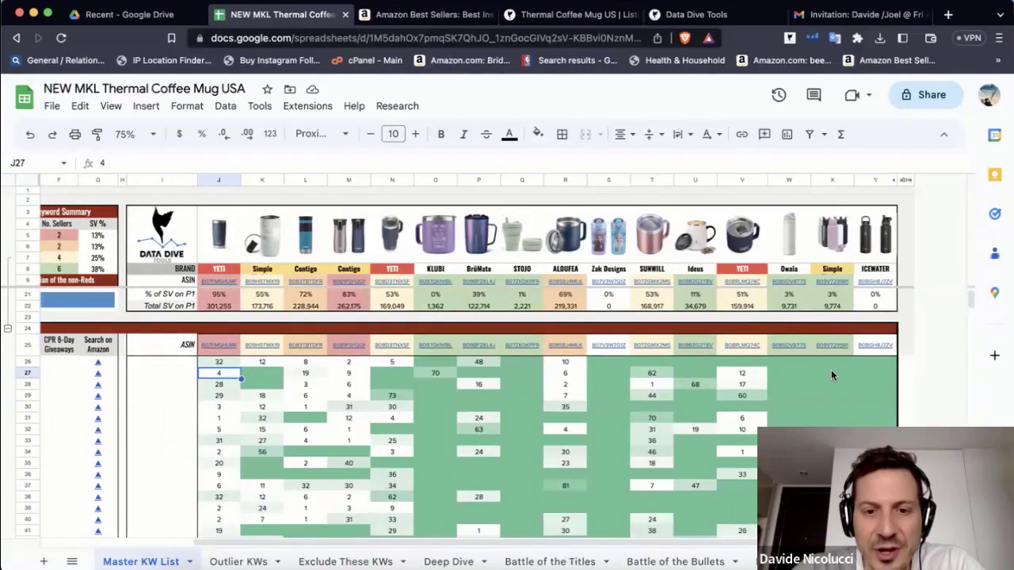
{"action": "left_click", "coordinate": [806, 372]}
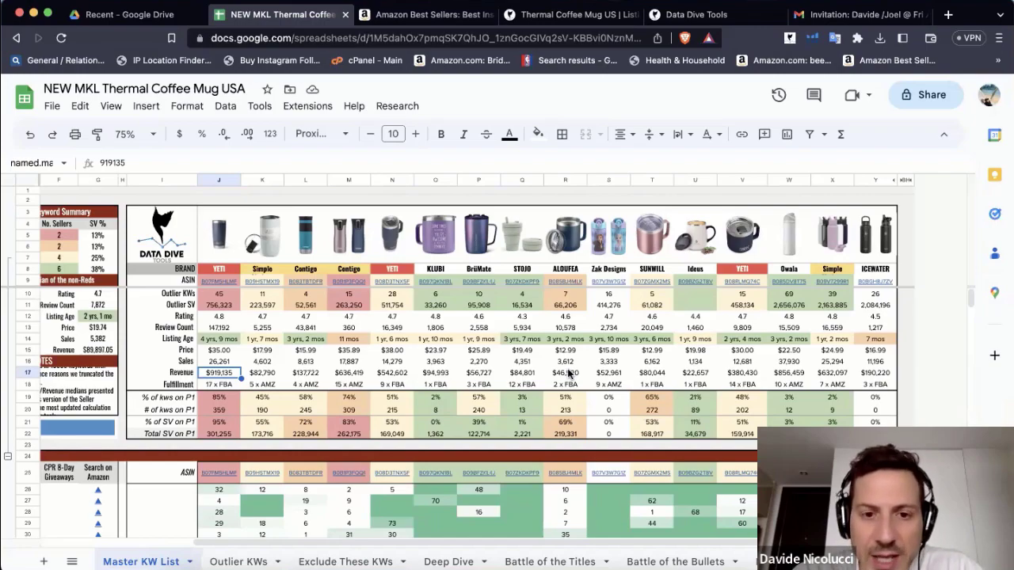
{"action": "scroll", "coordinate": [568, 373], "scroll_direction": "left", "scroll_amount": 3}
{"action": "scroll", "coordinate": [568, 372], "scroll_direction": "down", "scroll_amount": 1}
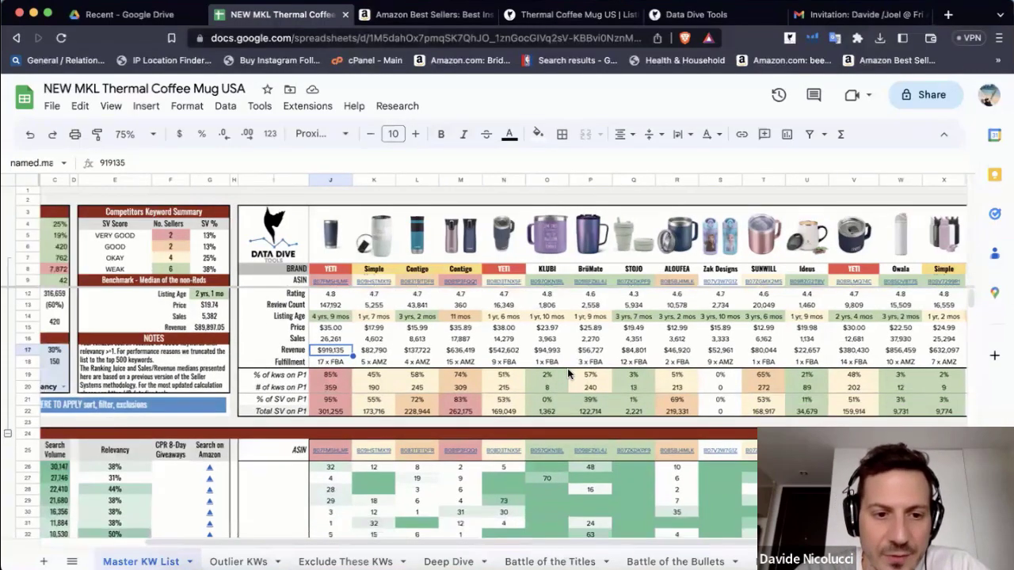
{"action": "scroll", "coordinate": [568, 373], "scroll_direction": "down", "scroll_amount": 2}
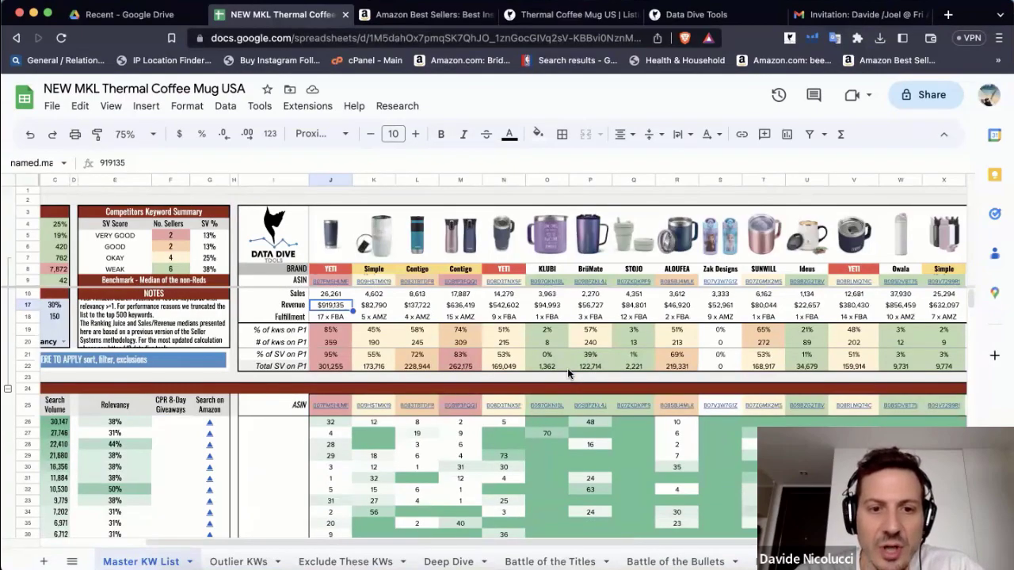
{"action": "scroll", "coordinate": [568, 372], "scroll_direction": "left", "scroll_amount": 3}
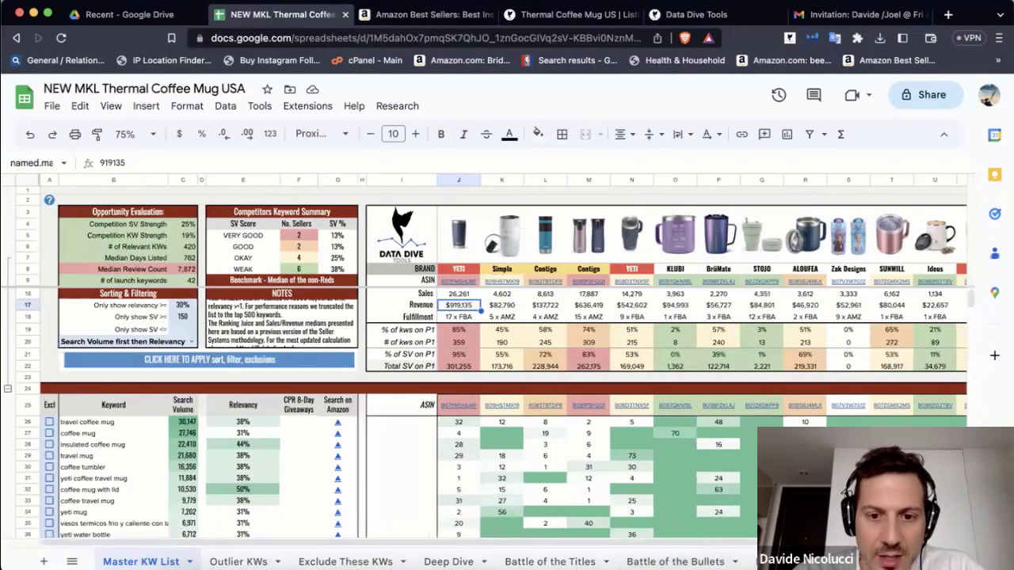
Move the Listing Builder sheet directly after Master KW List and Battle of the Titles directly after Outlier KWs
{"action": "scroll", "coordinate": [317, 561], "scroll_direction": "right", "scroll_amount": 10}
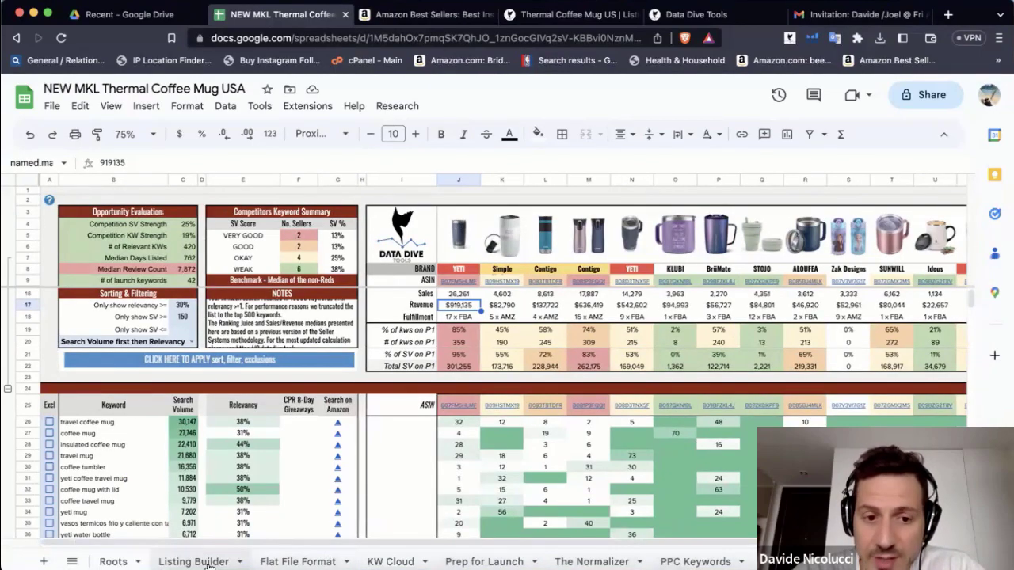
{"action": "left_click", "coordinate": [92, 562]}
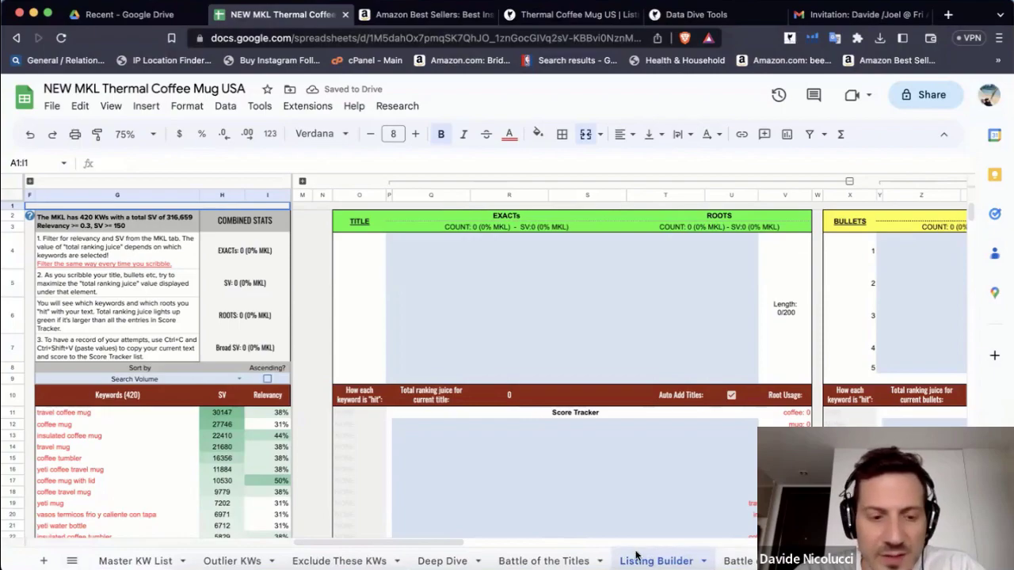
{"action": "left_click_drag", "start_coordinate": [646, 564], "coordinate": [238, 554]}
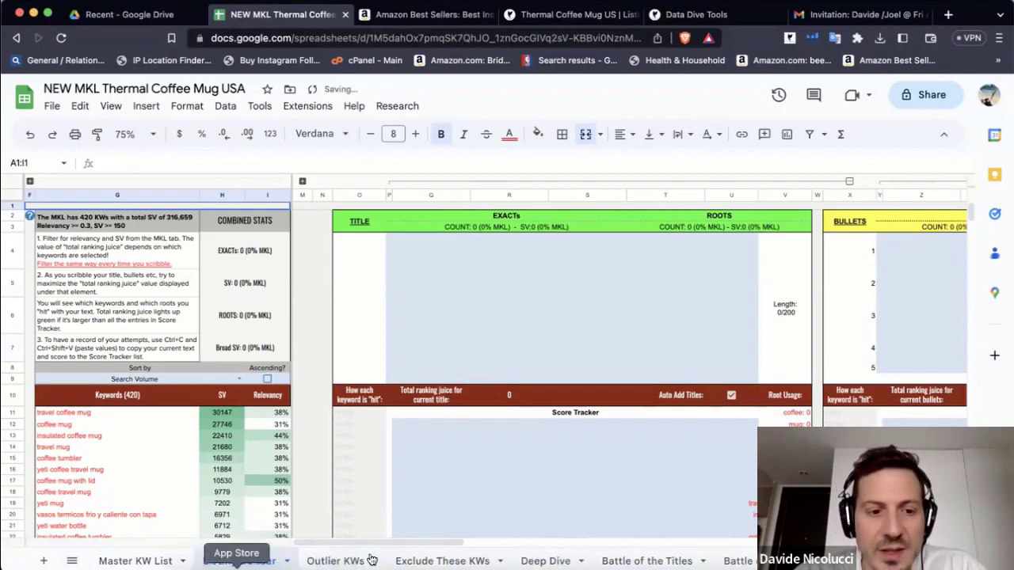
{"action": "left_click_drag", "start_coordinate": [647, 561], "coordinate": [270, 556]}
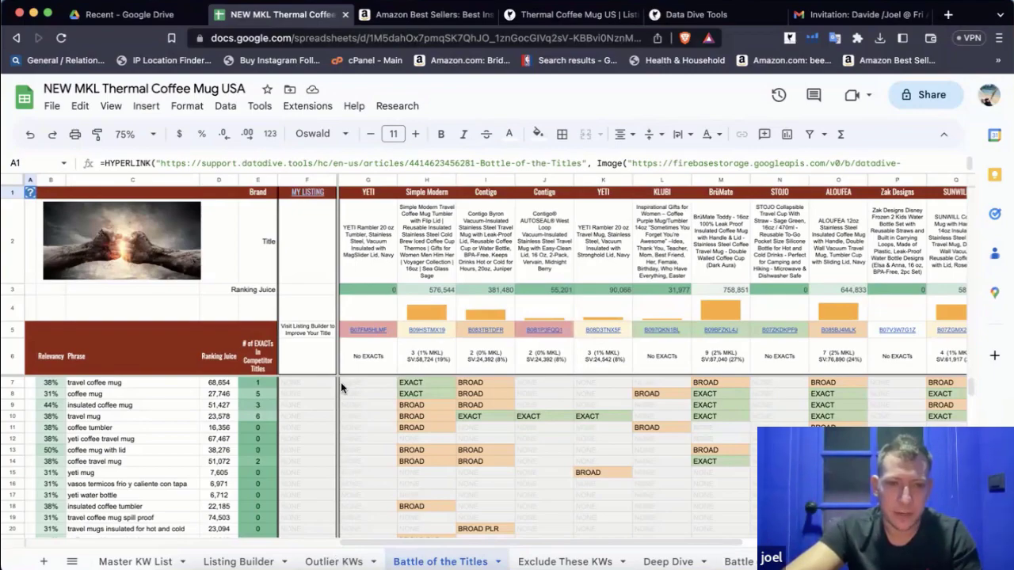
Check the phrase "insulated coffee mug" and the empty title area in Listing Builder, and return to Battle of the Titles
{"action": "left_click", "coordinate": [149, 402]}
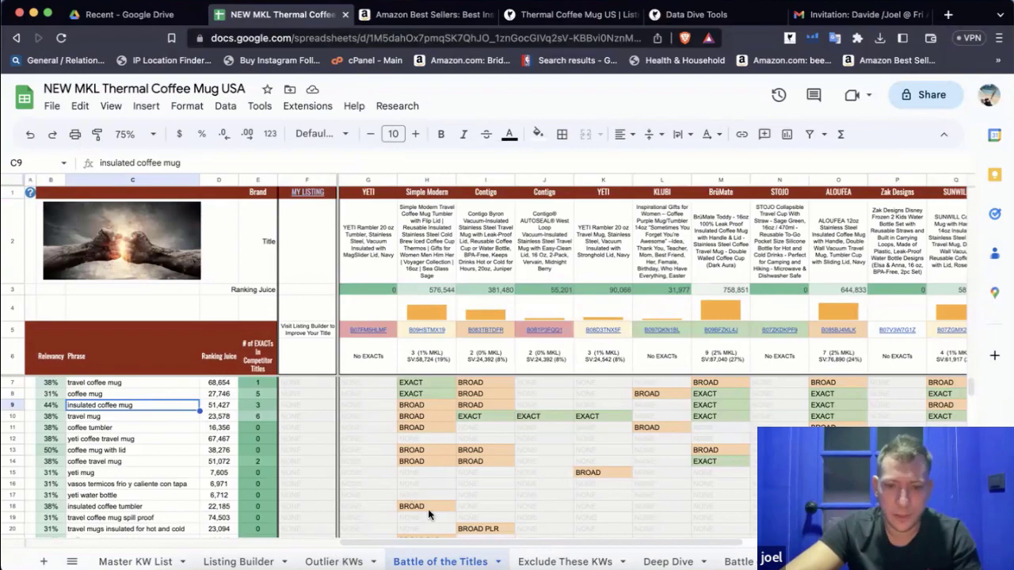
{"action": "left_click", "coordinate": [237, 561]}
{"action": "left_click", "coordinate": [466, 327]}
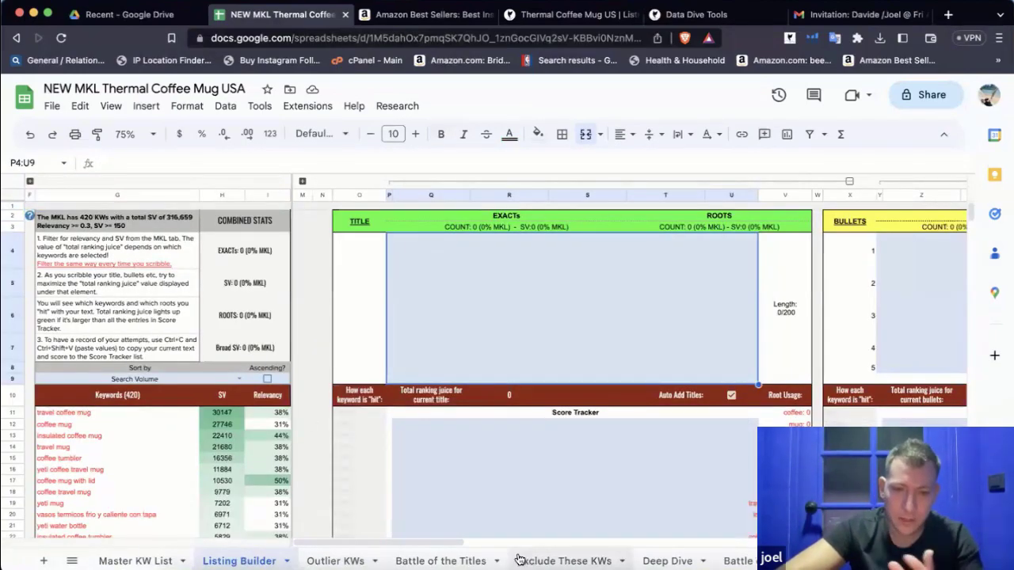
{"action": "left_click", "coordinate": [479, 561]}
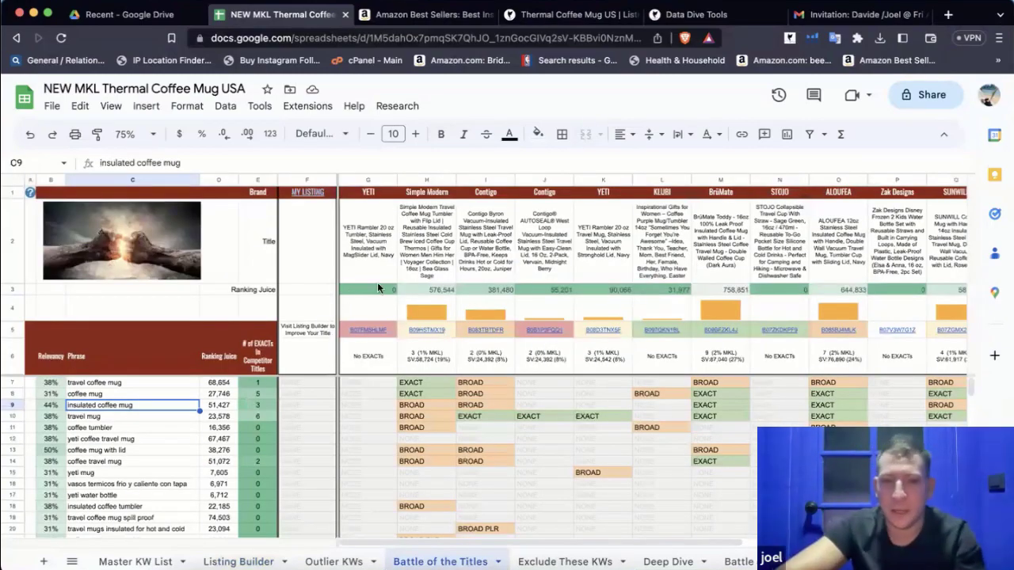
Examine the competitors' titles and ranking juice in Battle of the Titles, from YETI across to ICEWATER and back
{"action": "scroll", "coordinate": [377, 282], "scroll_direction": "right", "scroll_amount": 5}
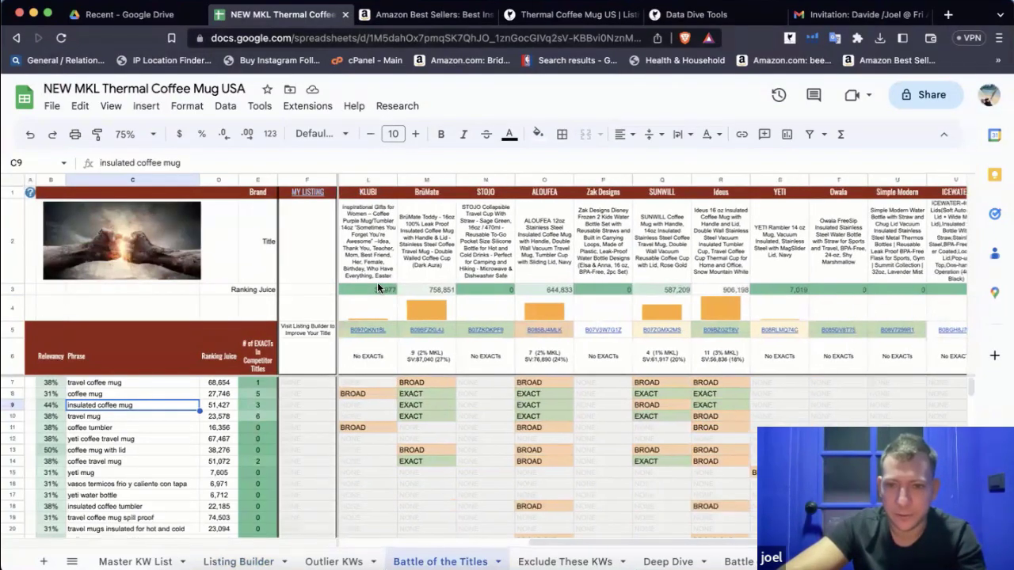
{"action": "scroll", "coordinate": [377, 282], "scroll_direction": "right", "scroll_amount": 1}
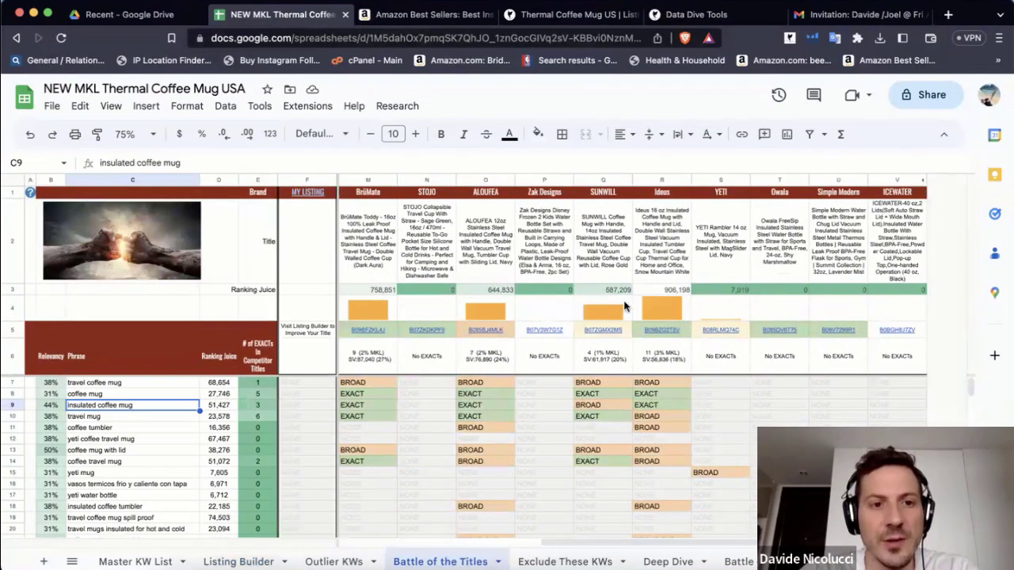
{"action": "scroll", "coordinate": [694, 293], "scroll_direction": "left", "scroll_amount": 6}
{"action": "scroll", "coordinate": [555, 269], "scroll_direction": "down", "scroll_amount": 1}
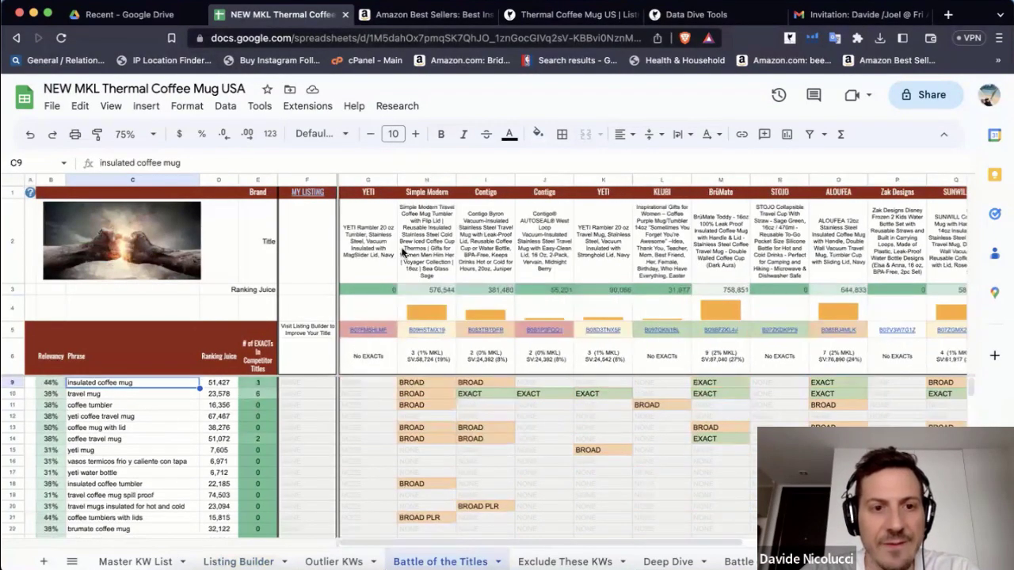
Place Battle of the Titles and Battle of the Bullets directly after Listing Builder and enter the trial title "xyz coffee mug"
{"action": "left_click", "coordinate": [332, 252]}
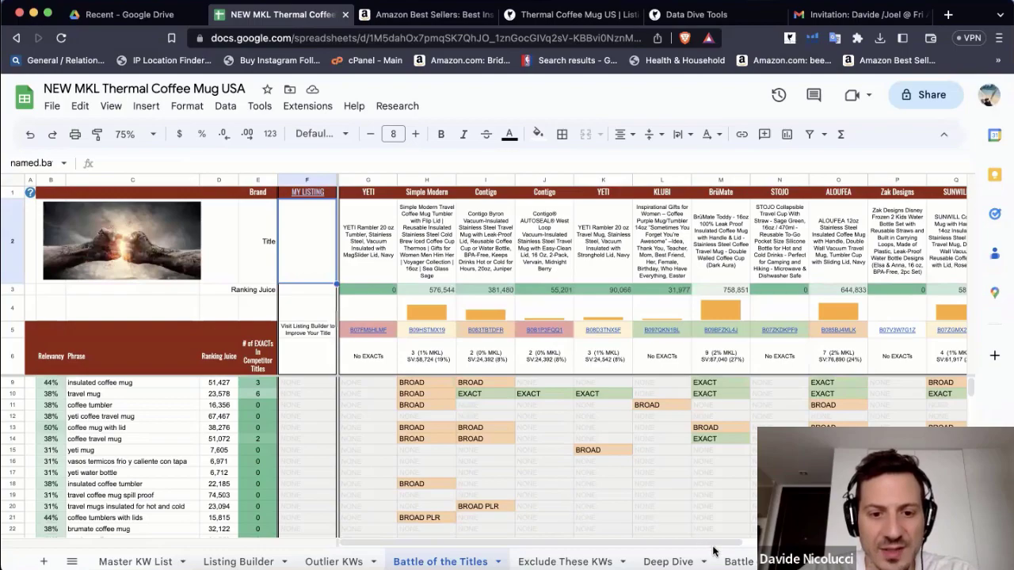
{"action": "left_click", "coordinate": [735, 564]}
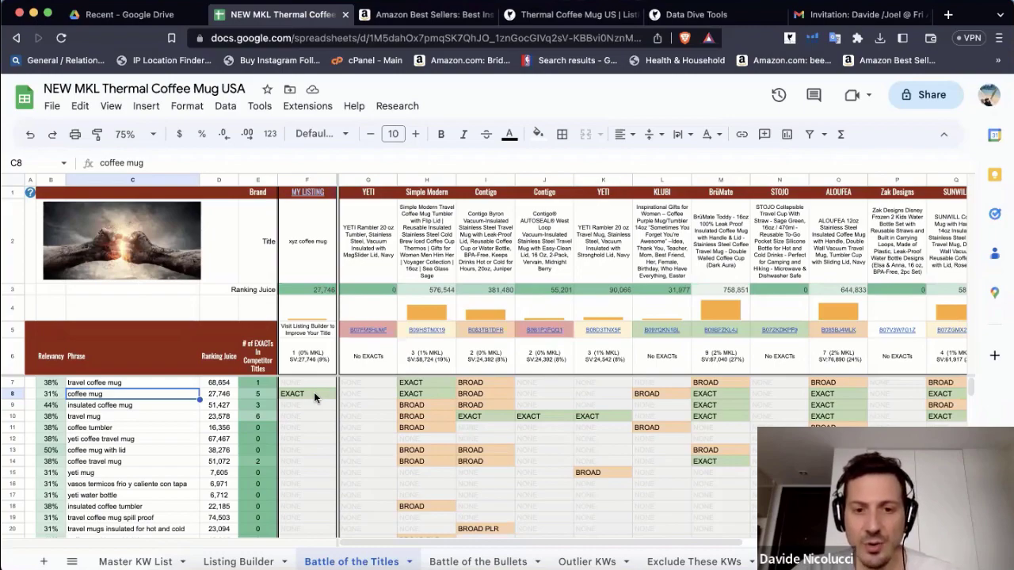
Inspect the Contigo BROAD PLR match and the ranking juice of the phrases "coffee mug" and "travel coffee mug"
{"action": "left_click", "coordinate": [491, 521]}
{"action": "key", "text": "Down"}
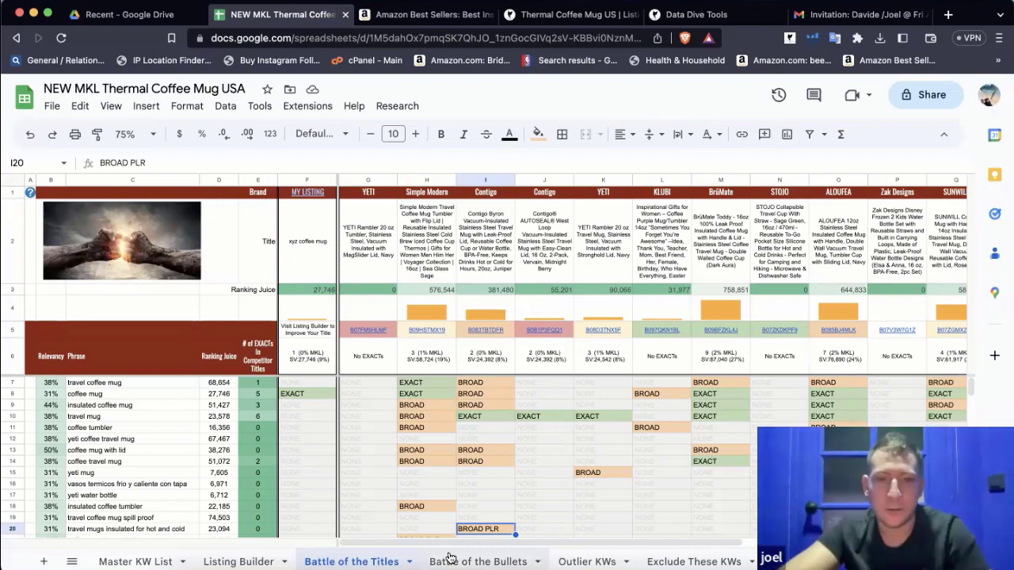
{"action": "left_click", "coordinate": [188, 407]}
{"action": "left_click", "coordinate": [224, 391]}
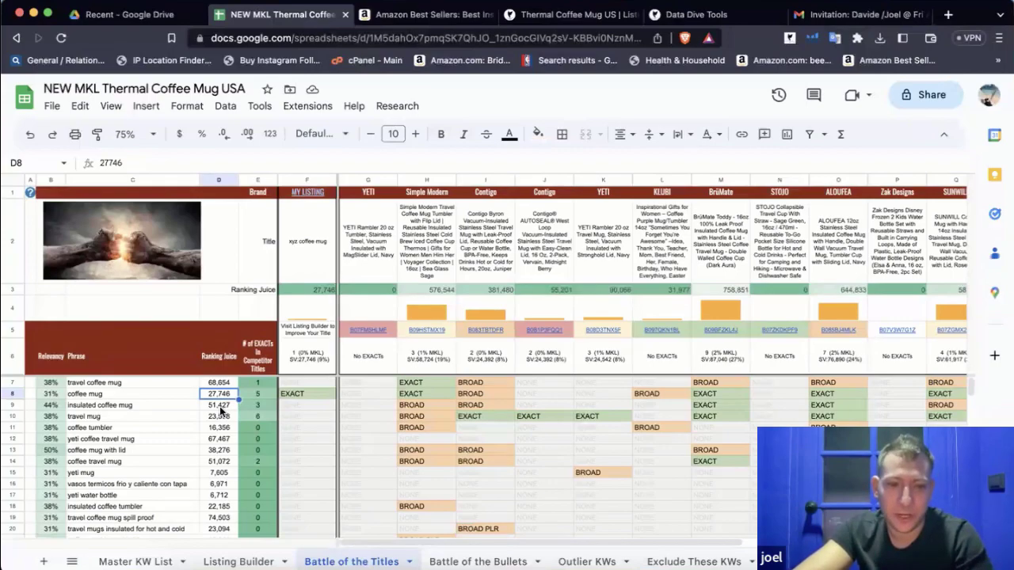
{"action": "left_click", "coordinate": [183, 381]}
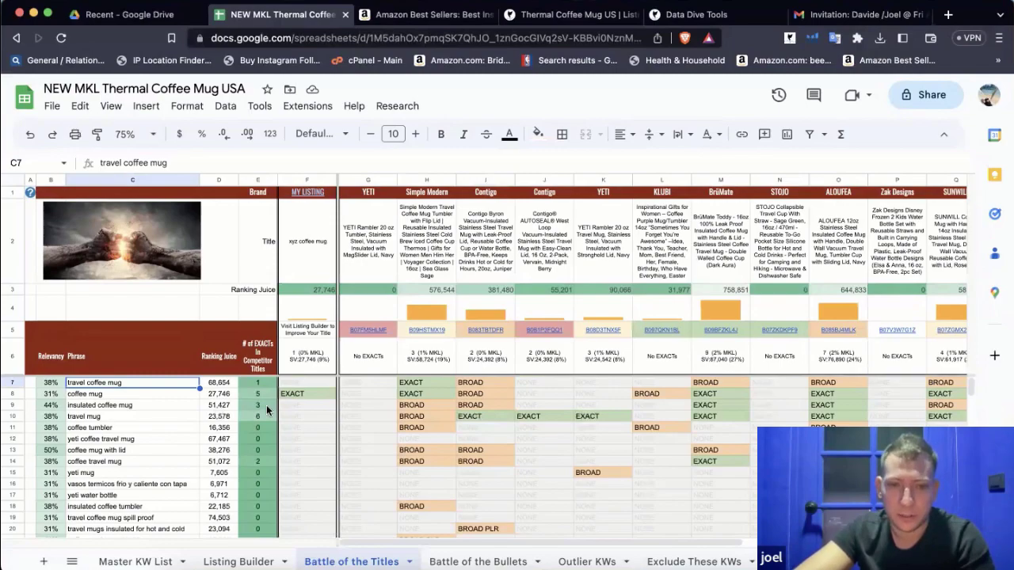
Compare the ranking juice of My Listing's title with the competitors' titles, including the YETI Rambler 14 oz mug
{"action": "left_click", "coordinate": [304, 290]}
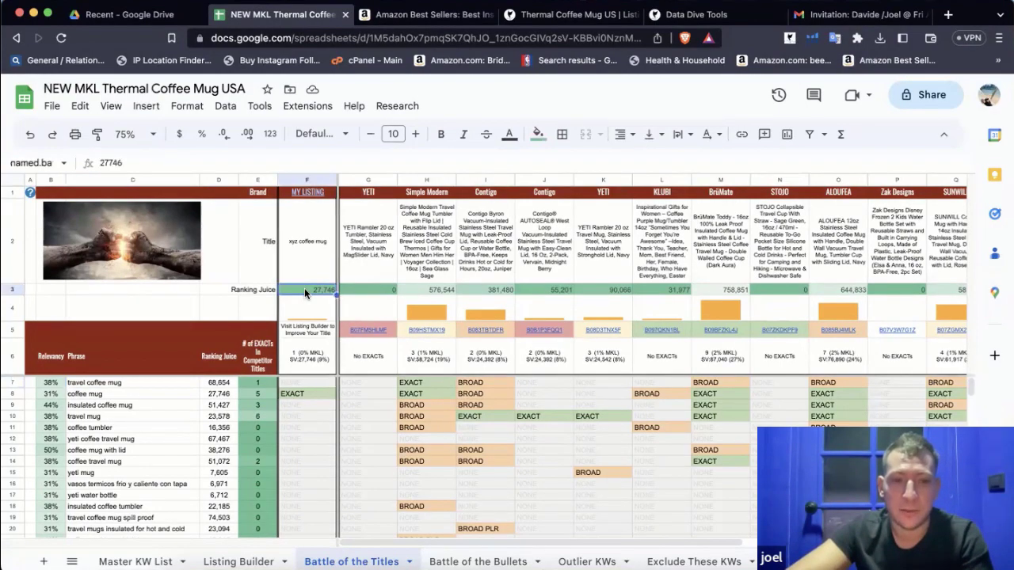
{"action": "left_click", "coordinate": [247, 289]}
{"action": "left_click", "coordinate": [295, 290]}
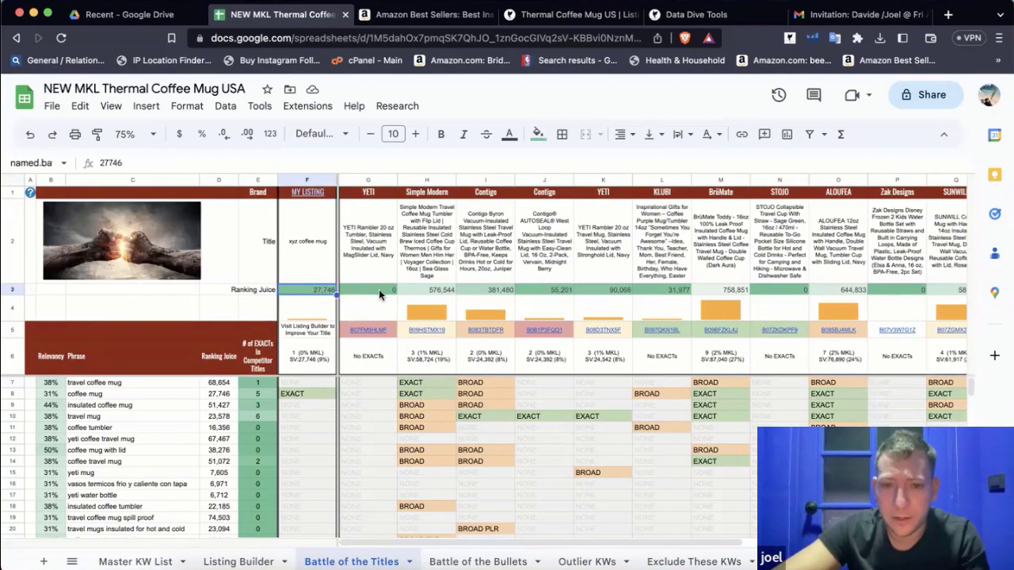
{"action": "scroll", "coordinate": [378, 289], "scroll_direction": "right", "scroll_amount": 6}
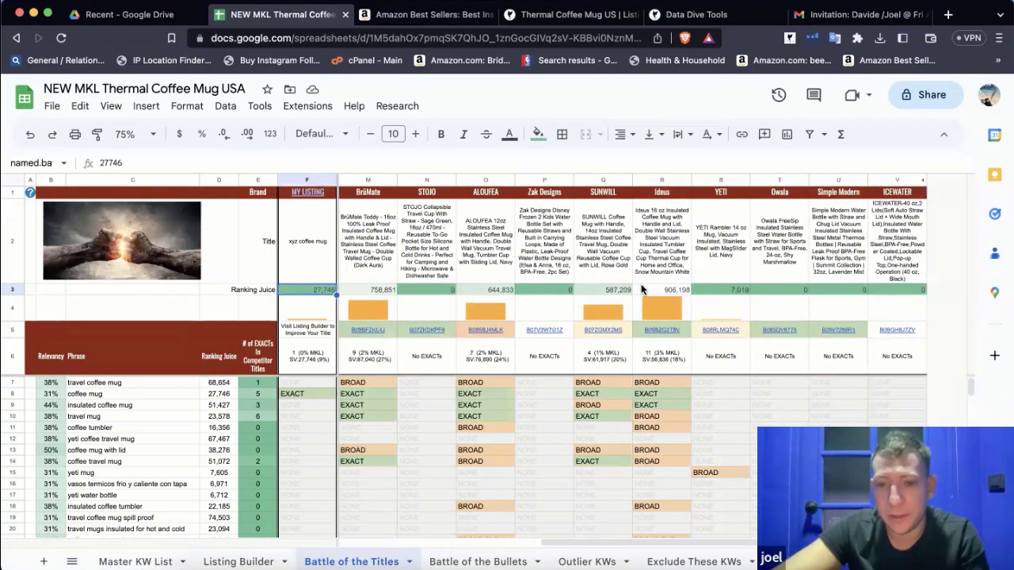
{"action": "left_click", "coordinate": [711, 289]}
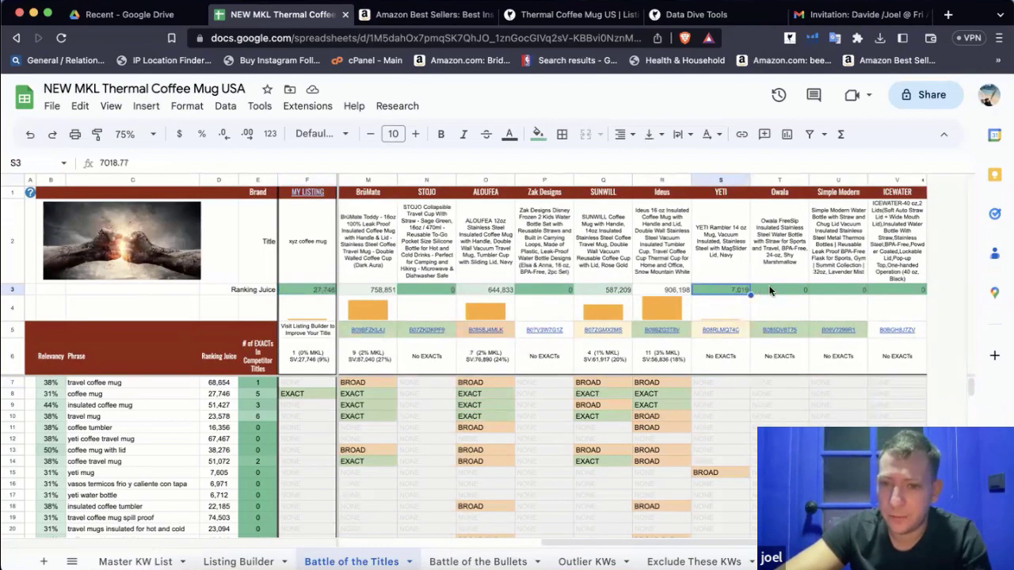
{"action": "scroll", "coordinate": [770, 292], "scroll_direction": "left", "scroll_amount": 6}
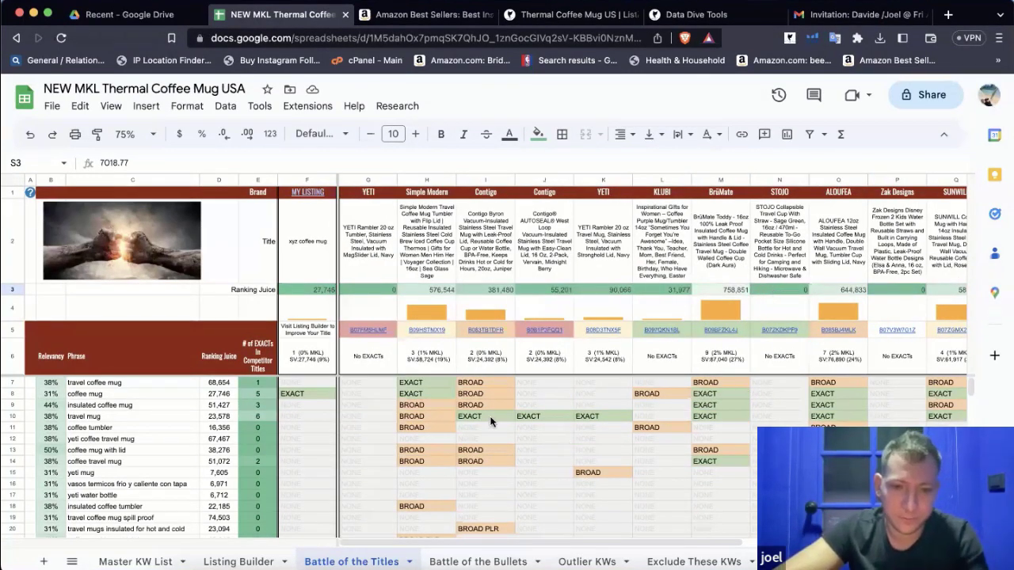
Check the ranking juice of the Ideus title and return to the first competitors in Battle of the Titles
{"action": "key", "text": "XF86MonBrightnessUp"}
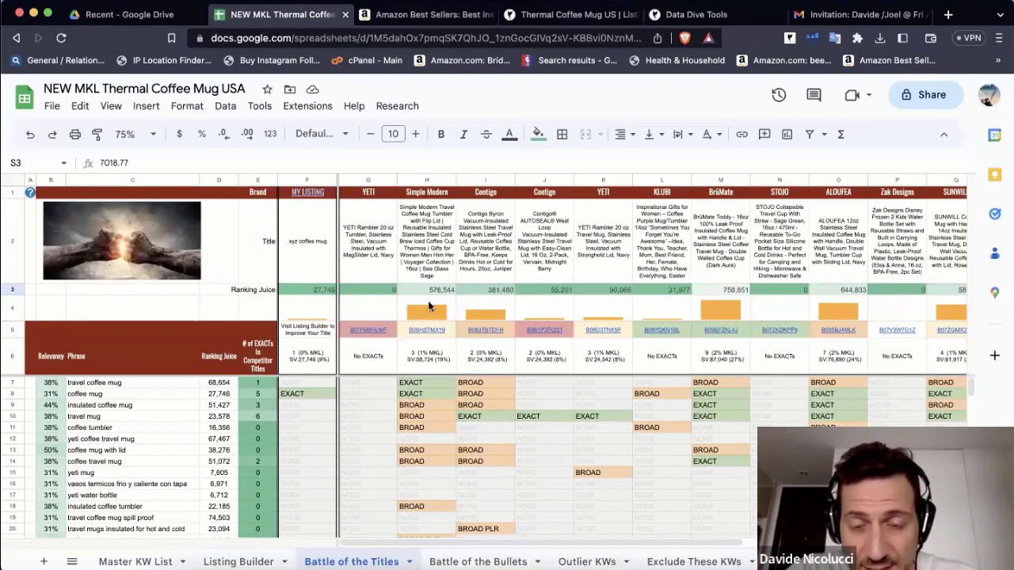
{"action": "scroll", "coordinate": [569, 309], "scroll_direction": "right", "scroll_amount": 6}
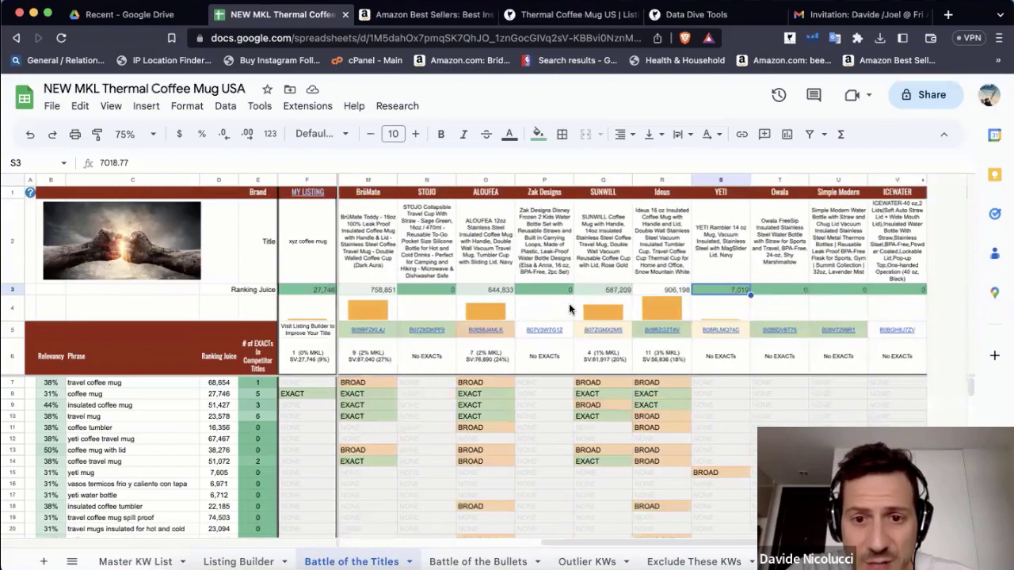
{"action": "left_click", "coordinate": [664, 293]}
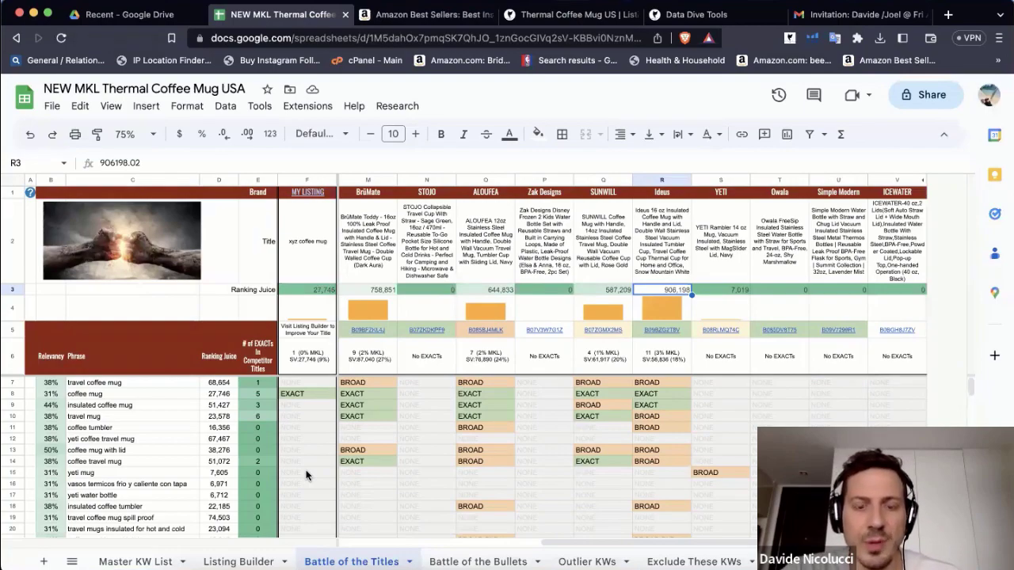
{"action": "scroll", "coordinate": [308, 475], "scroll_direction": "left", "scroll_amount": 4}
{"action": "scroll", "coordinate": [308, 475], "scroll_direction": "left", "scroll_amount": 2}
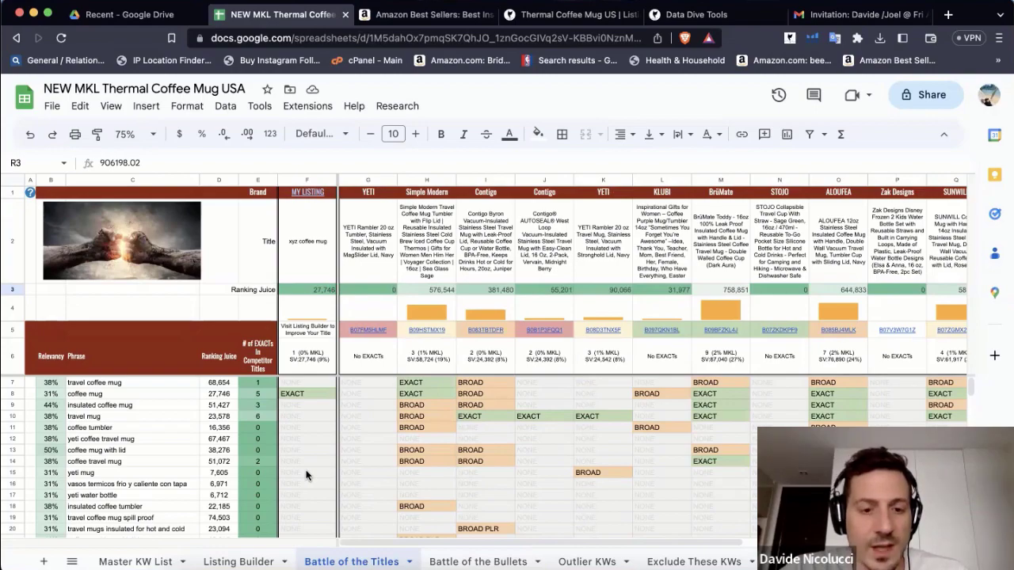
Look over Battle of the Bullets, check the bullet entry fields in Listing Builder, and return to Battle of the Bullets
{"action": "left_click", "coordinate": [470, 563]}
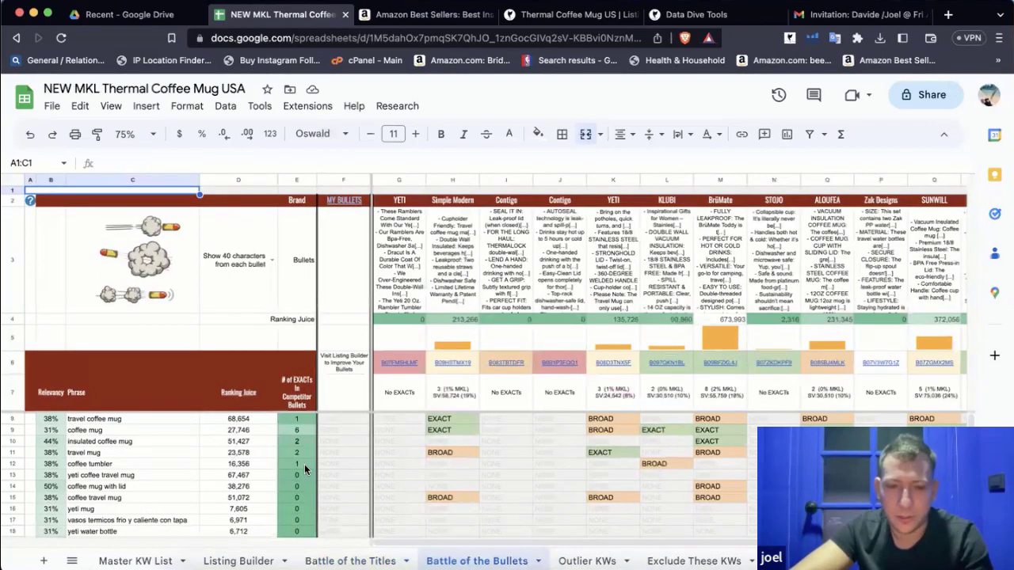
{"action": "left_click", "coordinate": [230, 561]}
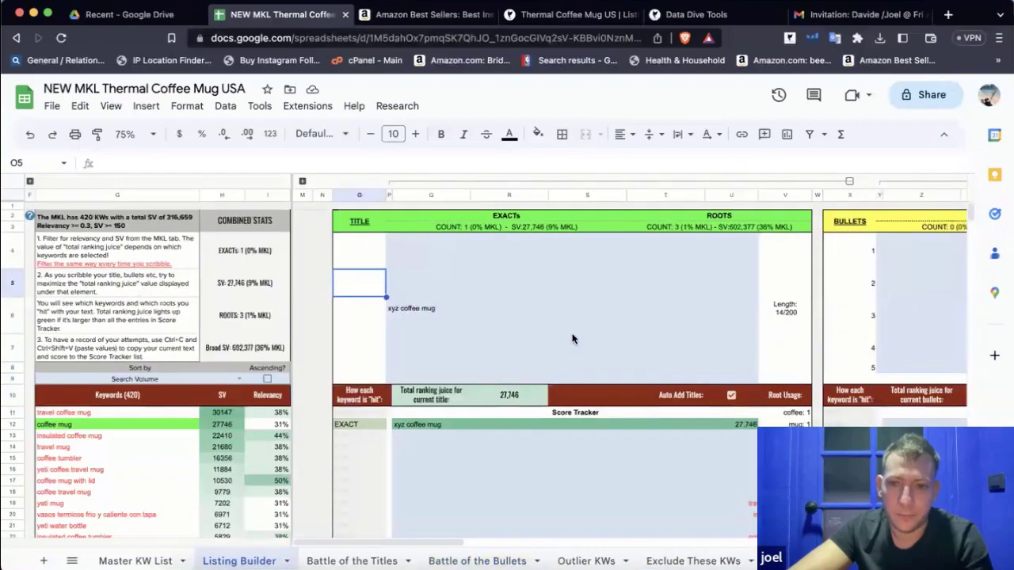
{"action": "scroll", "coordinate": [572, 339], "scroll_direction": "right", "scroll_amount": 10}
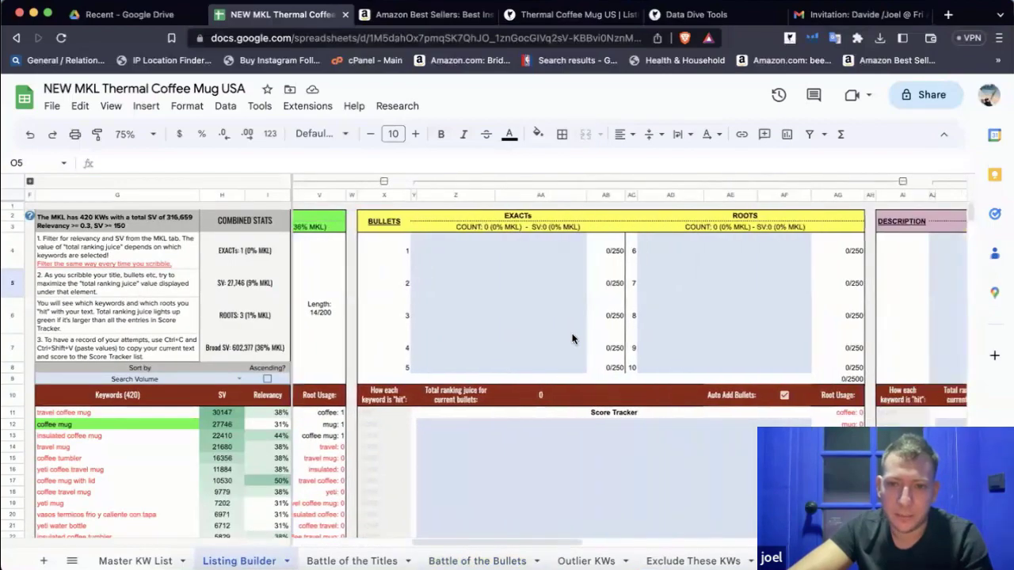
{"action": "left_click", "coordinate": [485, 279]}
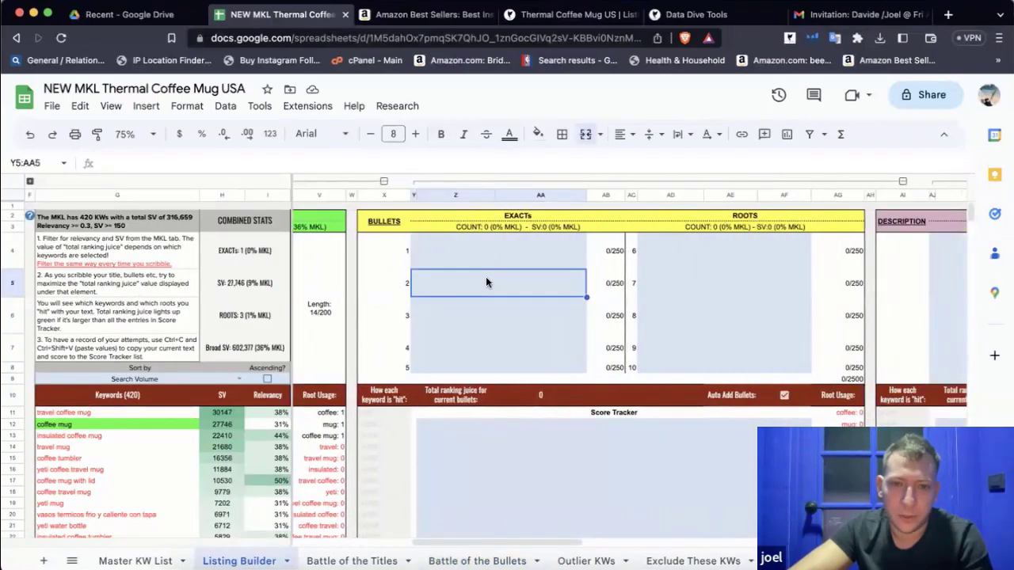
{"action": "left_click", "coordinate": [447, 560]}
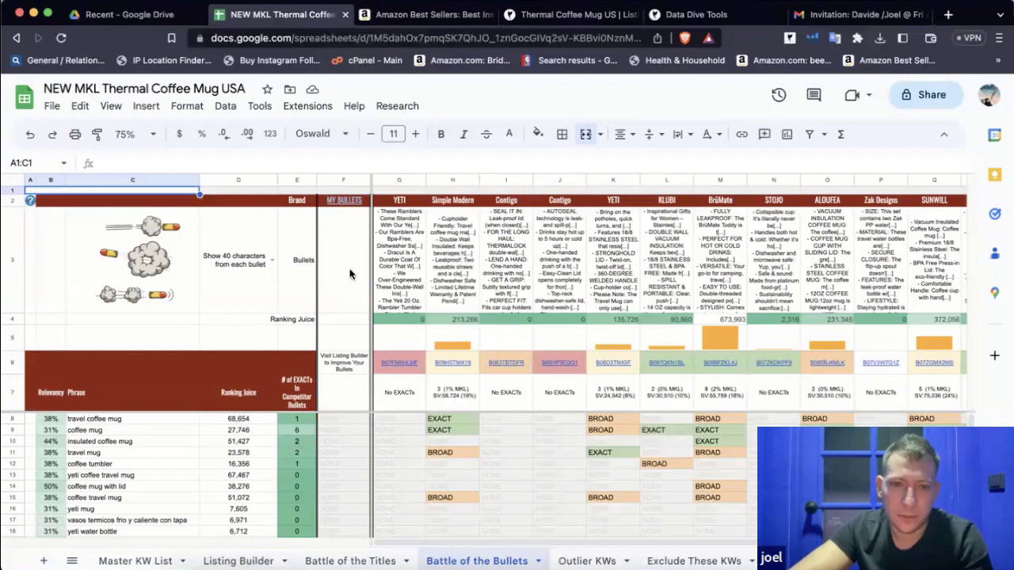
Examine the competitors' bullet texts and their ranking juice one by one, from the first YETI product through to the last competitor
{"action": "left_click", "coordinate": [389, 282]}
{"action": "key", "text": "Right"}
{"action": "key", "text": "Right"}
{"action": "key", "text": "Right"}
{"action": "key", "text": "Right"}
{"action": "key", "text": "Right"}
{"action": "key", "text": "Right"}
{"action": "key", "text": "Right"}
{"action": "key", "text": "Right"}
{"action": "key", "text": "Right"}
{"action": "key", "text": "Right"}
{"action": "key", "text": "Right"}
{"action": "key", "text": "Right"}
{"action": "key", "text": "Right"}
{"action": "key", "text": "Right"}
{"action": "key", "text": "Right"}
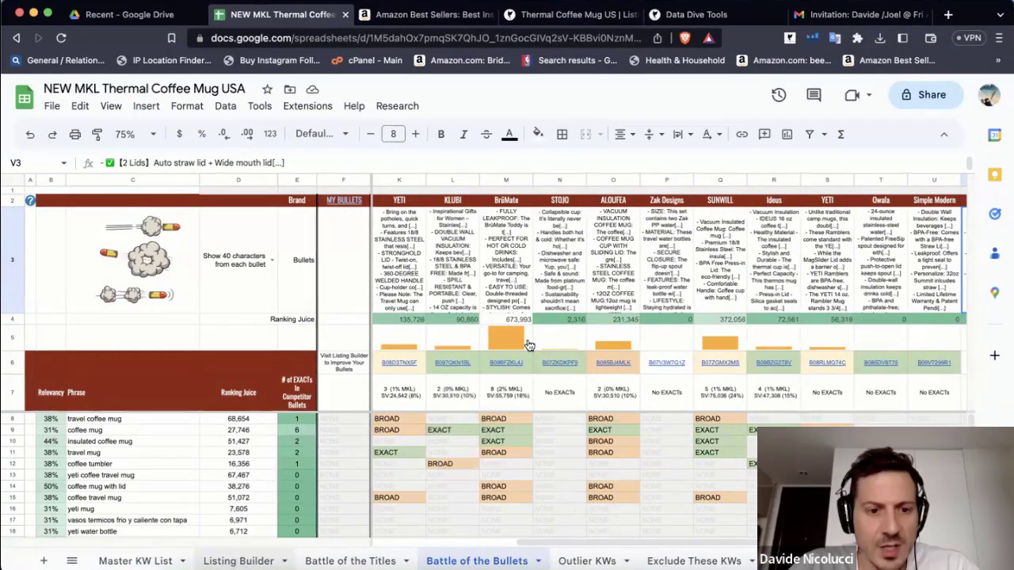
Return to Listing Builder and check the Description section's entry field and its total ranking juice
{"action": "left_click", "coordinate": [238, 561]}
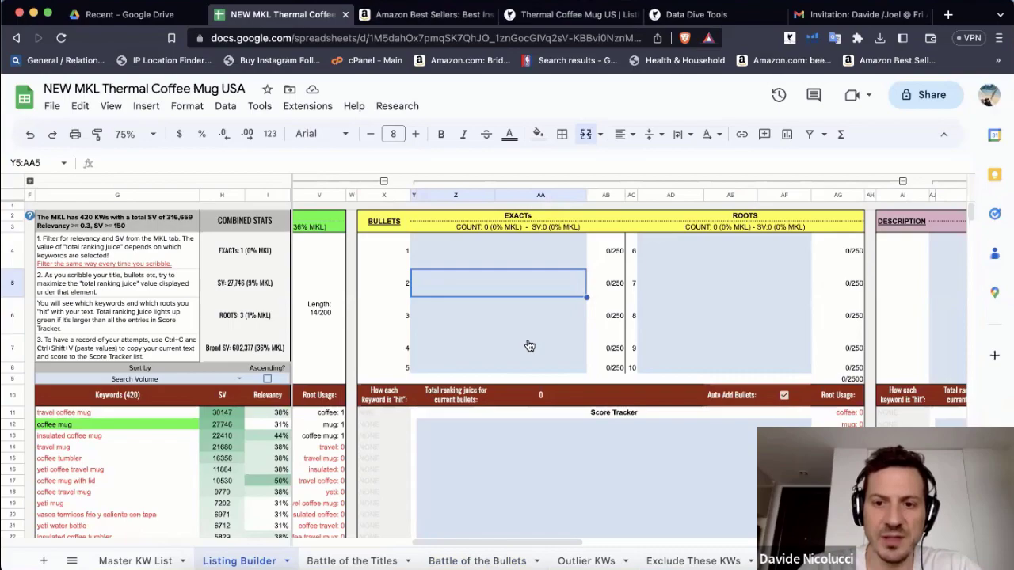
{"action": "scroll", "coordinate": [529, 345], "scroll_direction": "right", "scroll_amount": 5}
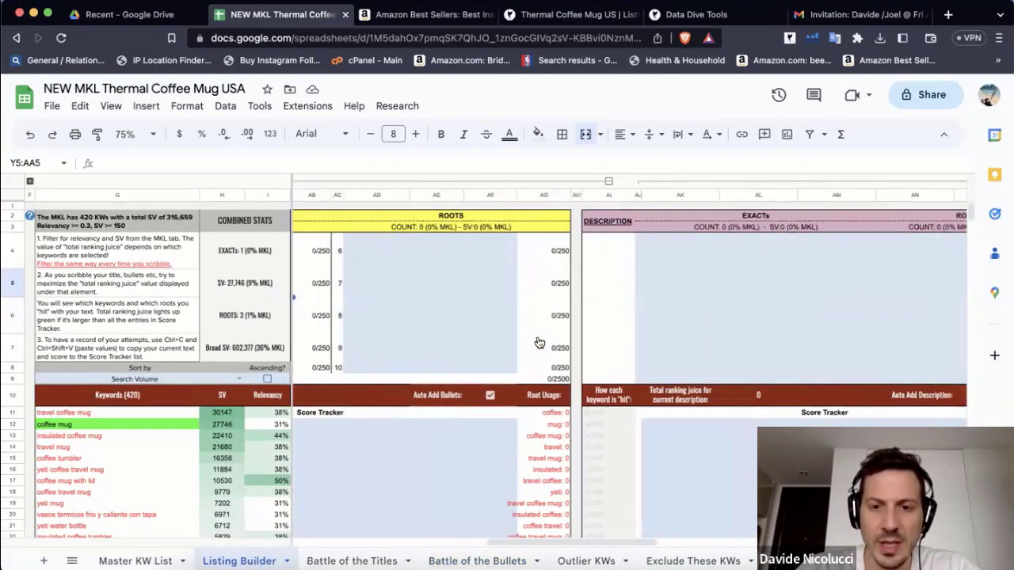
{"action": "scroll", "coordinate": [543, 341], "scroll_direction": "right", "scroll_amount": 5}
{"action": "left_click", "coordinate": [548, 339]}
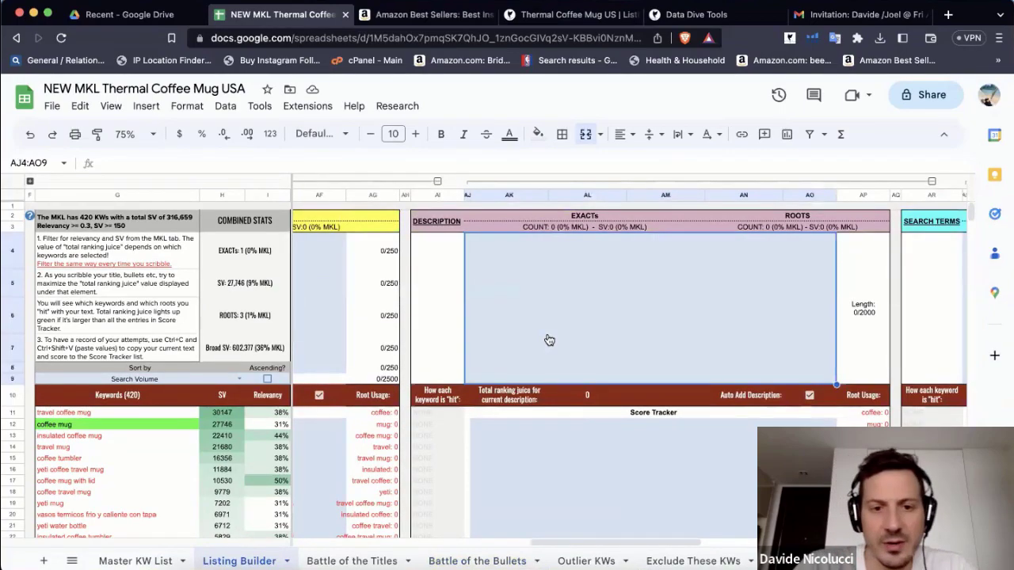
{"action": "scroll", "coordinate": [549, 340], "scroll_direction": "right", "scroll_amount": 3}
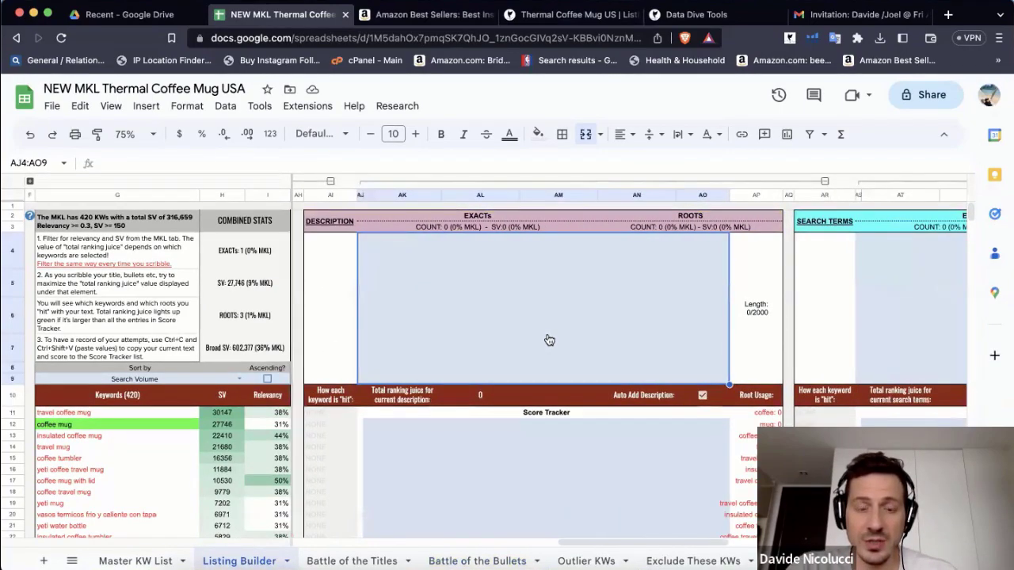
{"action": "left_click", "coordinate": [497, 395]}
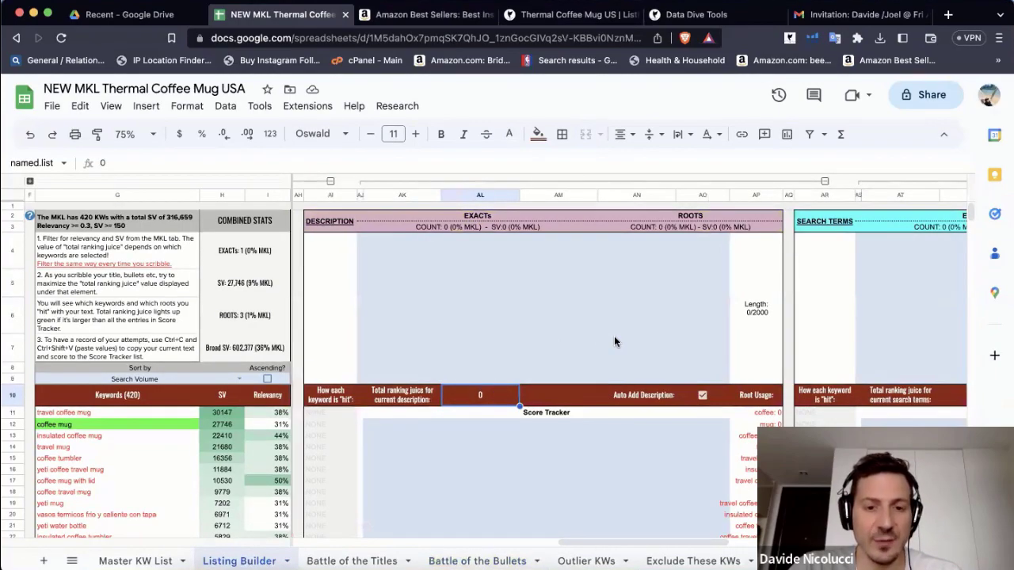
Look over the Score Tracker and root usage list of the Description section in Listing Builder
{"action": "scroll", "coordinate": [614, 342], "scroll_direction": "down", "scroll_amount": 2}
{"action": "scroll", "coordinate": [614, 341], "scroll_direction": "left", "scroll_amount": 1}
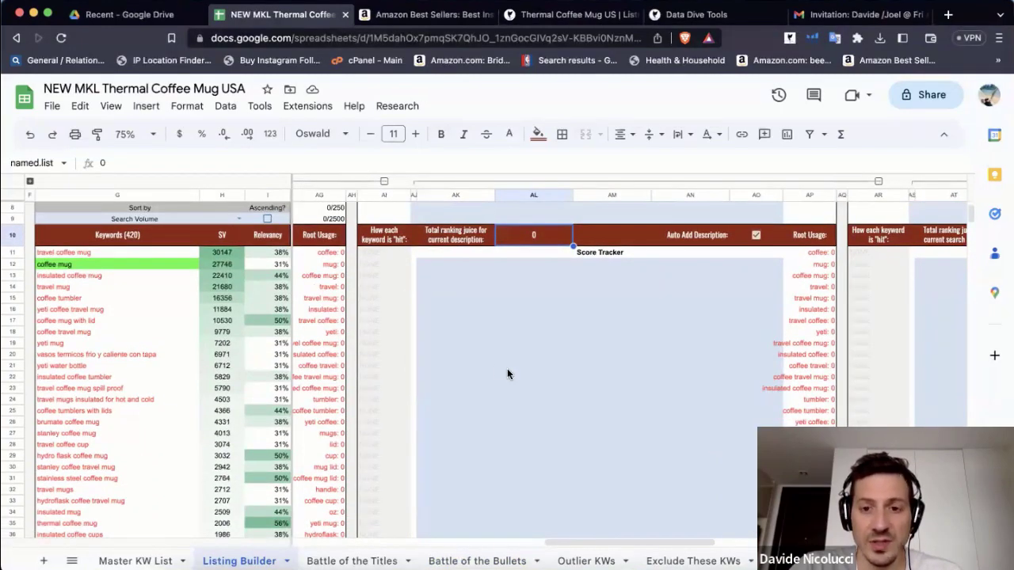
{"action": "scroll", "coordinate": [507, 368], "scroll_direction": "right", "scroll_amount": 2}
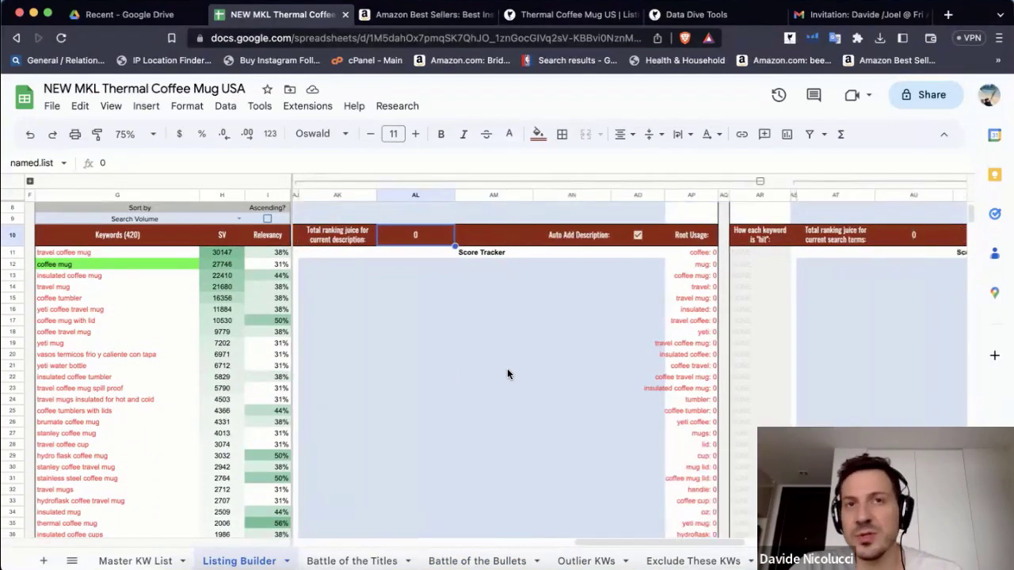
{"action": "scroll", "coordinate": [507, 368], "scroll_direction": "up", "scroll_amount": 1}
{"action": "scroll", "coordinate": [507, 373], "scroll_direction": "up", "scroll_amount": 3}
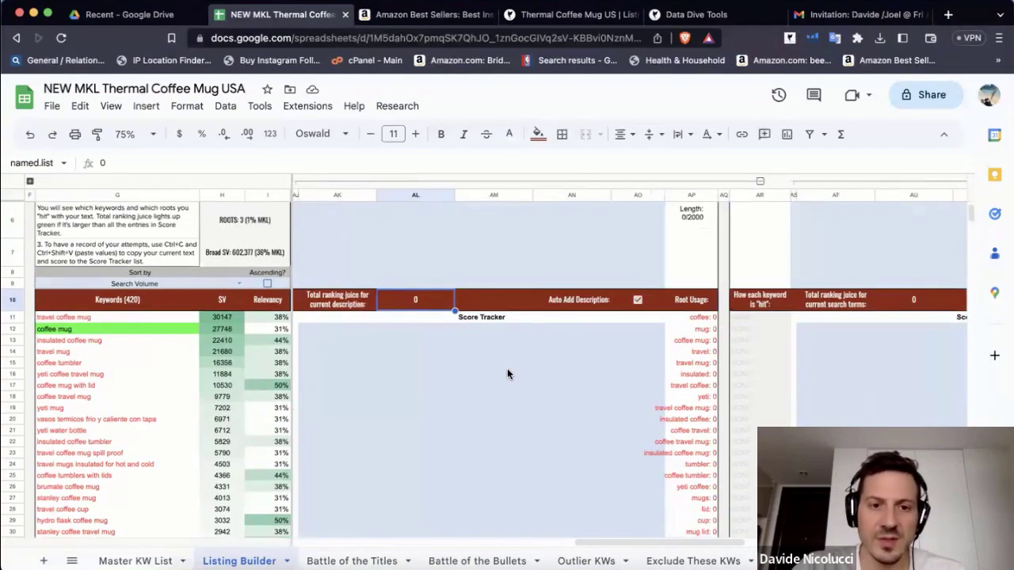
{"action": "scroll", "coordinate": [507, 374], "scroll_direction": "left", "scroll_amount": 1}
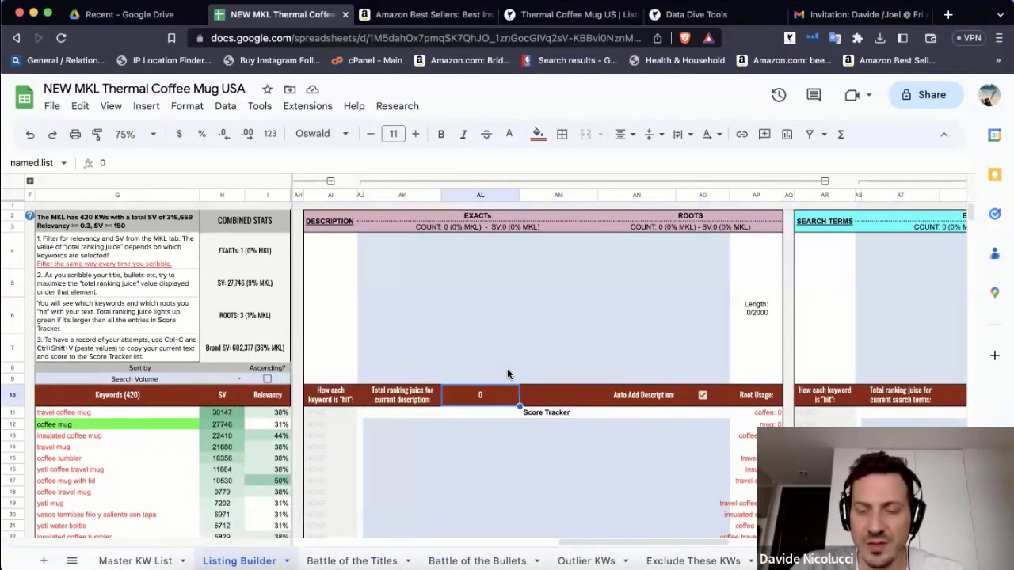
Inspect the Search Terms and Subject Matter sections of Listing Builder, and return past the Description section to the bullets
{"action": "scroll", "coordinate": [506, 373], "scroll_direction": "right", "scroll_amount": 6}
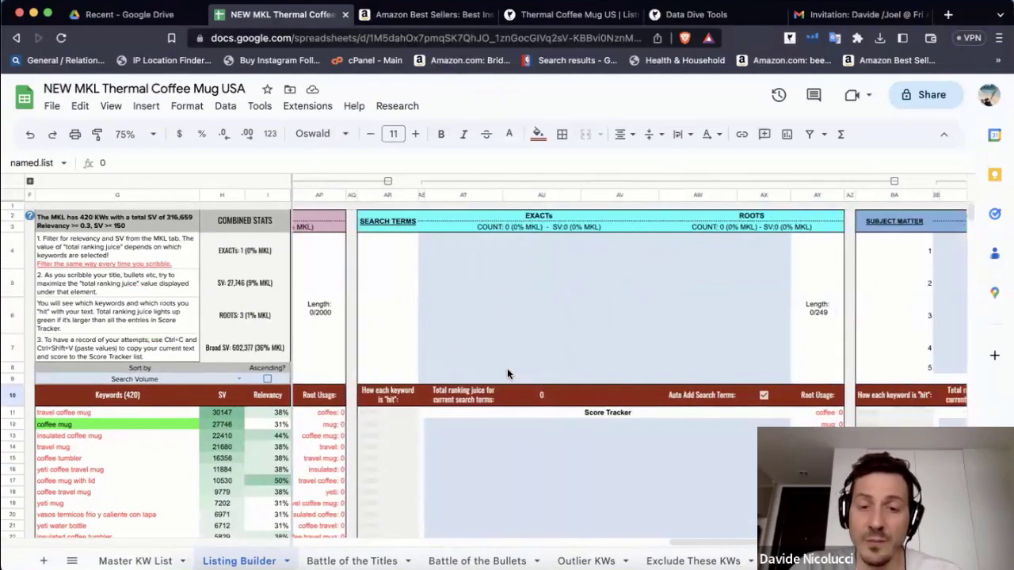
{"action": "left_click", "coordinate": [517, 331]}
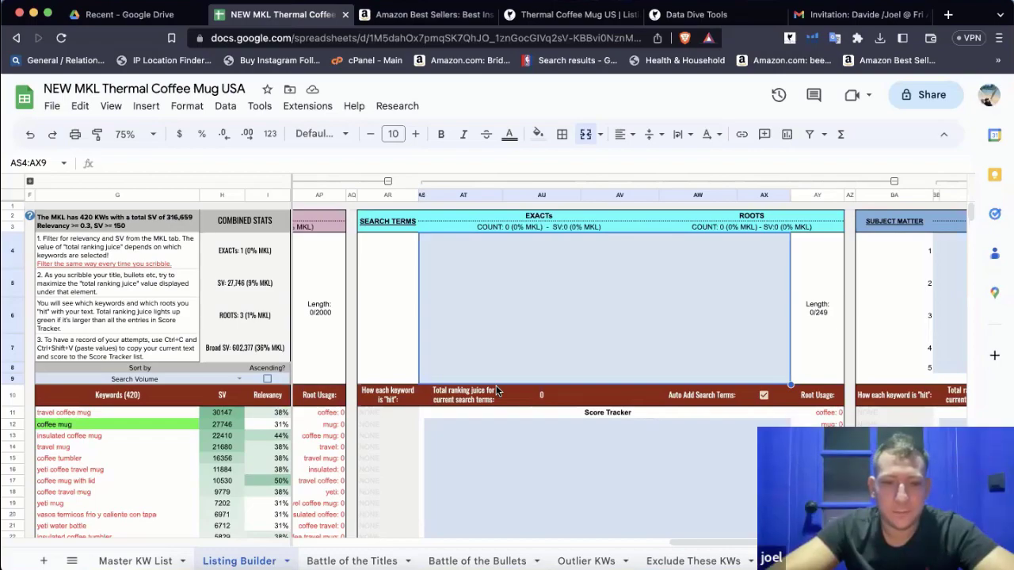
{"action": "scroll", "coordinate": [498, 389], "scroll_direction": "right", "scroll_amount": 5}
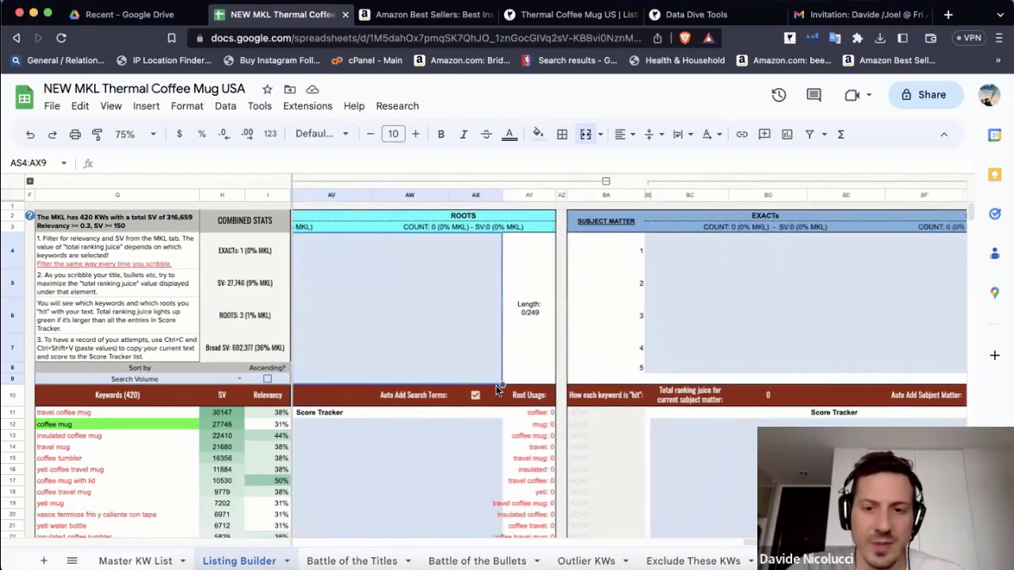
{"action": "scroll", "coordinate": [497, 390], "scroll_direction": "left", "scroll_amount": 4}
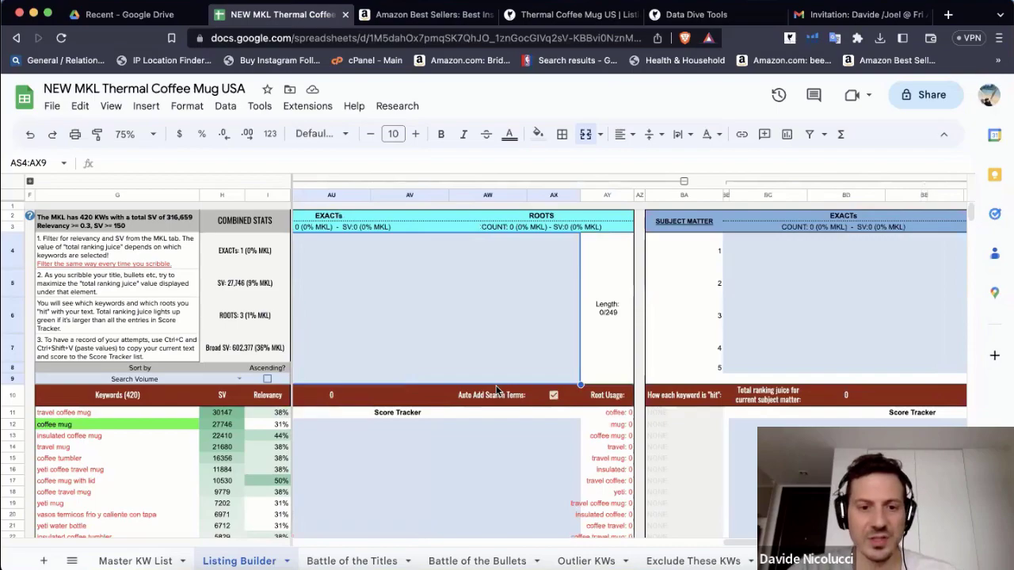
{"action": "scroll", "coordinate": [498, 390], "scroll_direction": "left", "scroll_amount": 5}
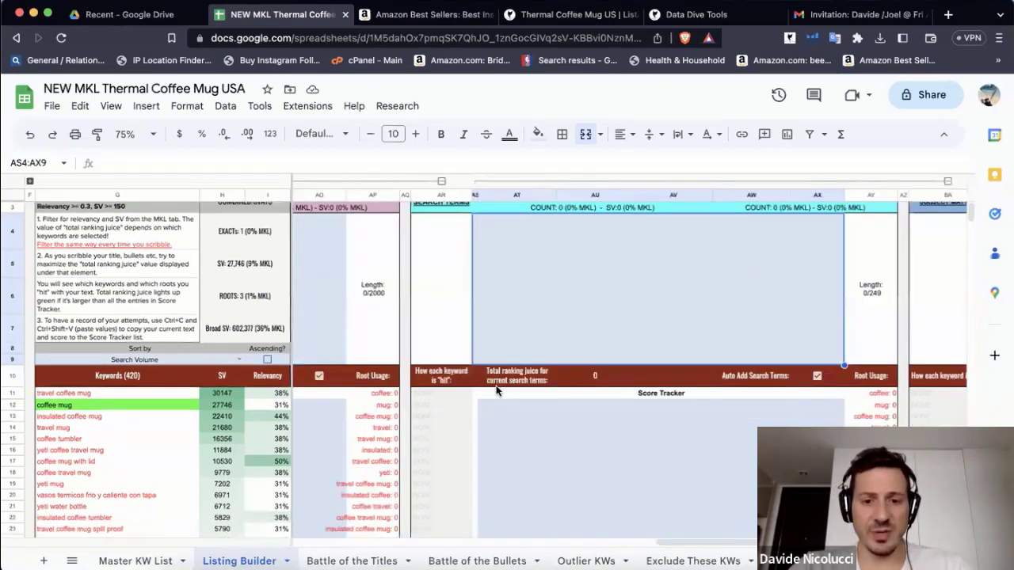
{"action": "scroll", "coordinate": [497, 390], "scroll_direction": "left", "scroll_amount": 5}
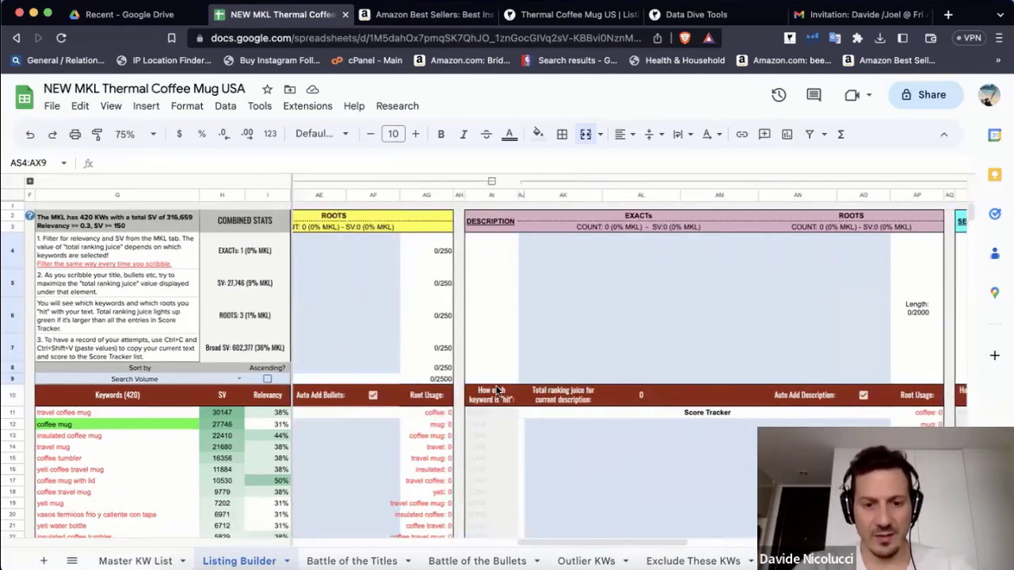
{"action": "scroll", "coordinate": [497, 390], "scroll_direction": "left", "scroll_amount": 3}
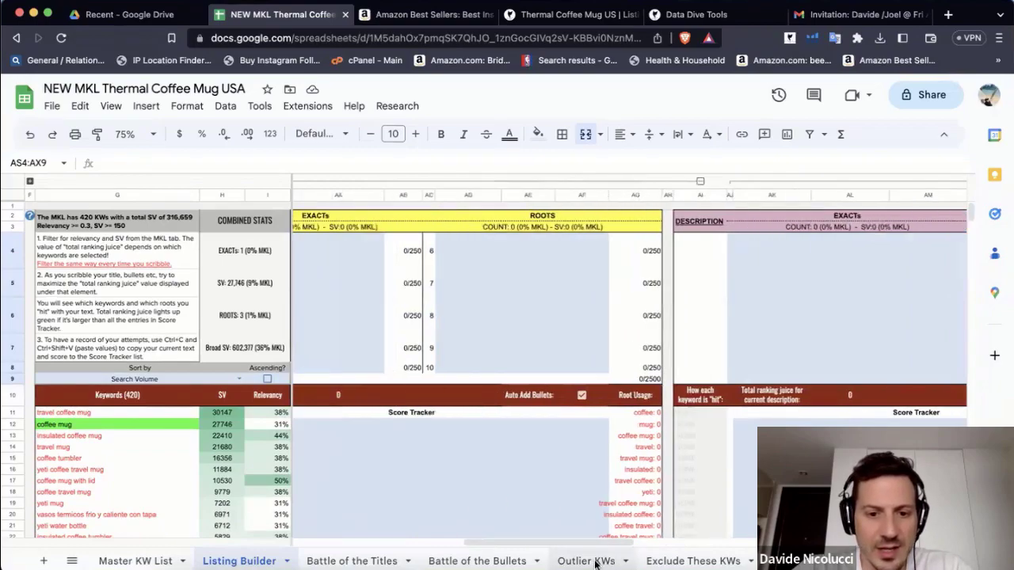
Open Outlier KWs and read through the keywords with their search volume and relevancy, down to simple modern tumbler
{"action": "left_click", "coordinate": [586, 561]}
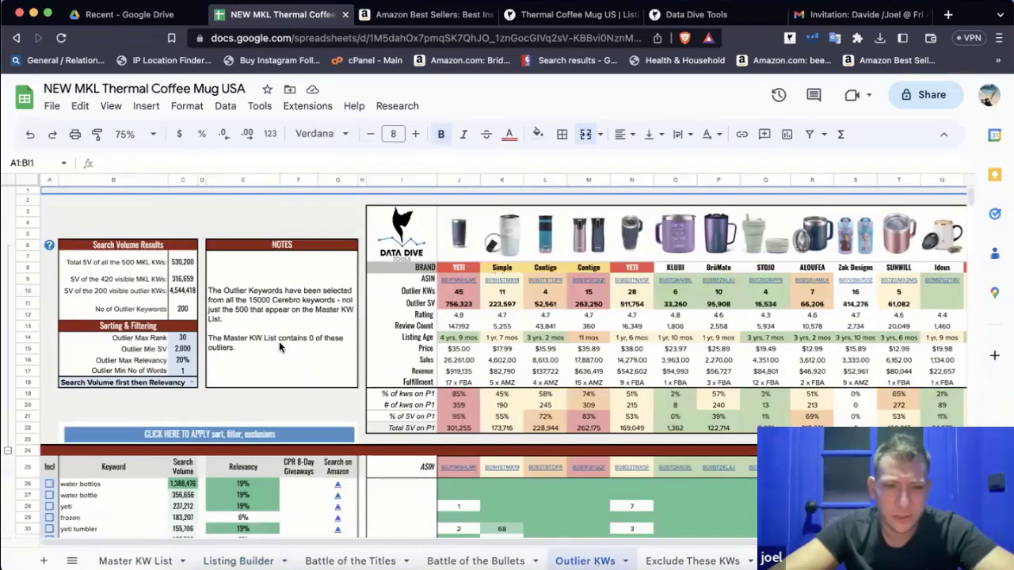
{"action": "scroll", "coordinate": [142, 482], "scroll_direction": "down", "scroll_amount": 3}
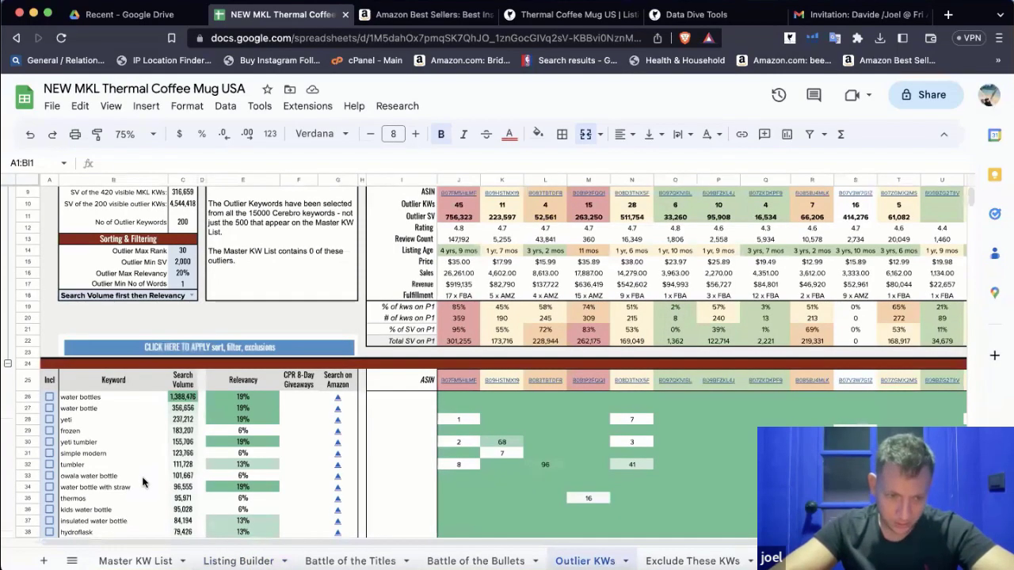
{"action": "left_click", "coordinate": [134, 418]}
{"action": "key", "text": "Down"}
{"action": "key", "text": "Down"}
{"action": "key", "text": "Down"}
{"action": "key", "text": "Down"}
{"action": "key", "text": "Down"}
{"action": "key", "text": "Down"}
{"action": "key", "text": "Down"}
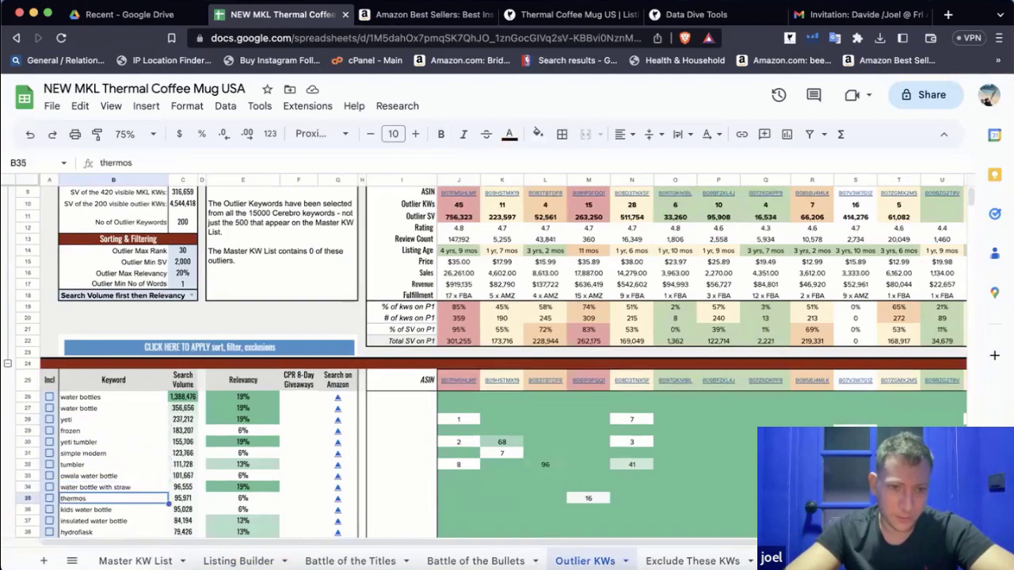
{"action": "key", "text": "Down"}
{"action": "key", "text": "Down"}
{"action": "key", "text": "Down"}
{"action": "key", "text": "Down"}
{"action": "key", "text": "Down"}
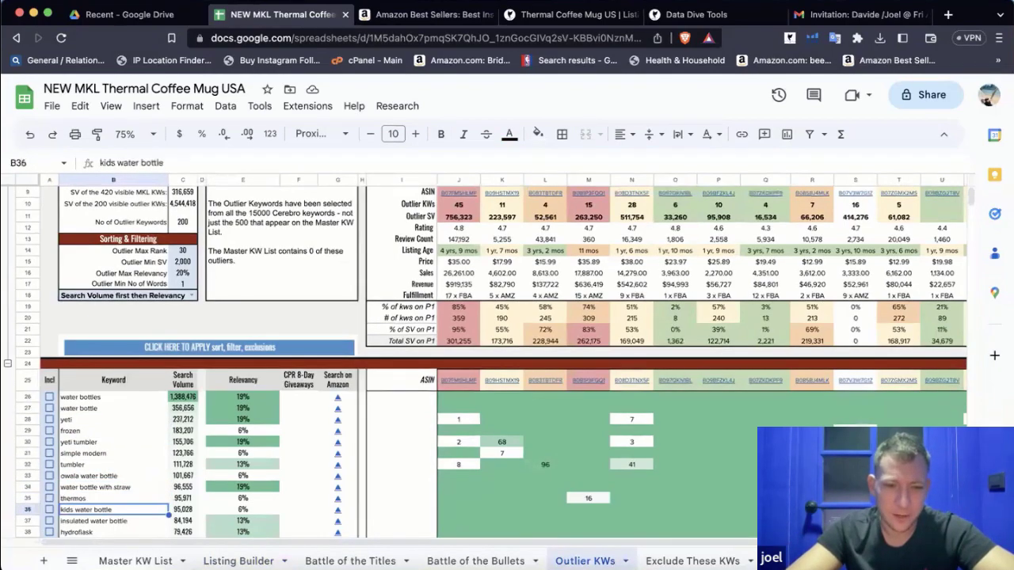
{"action": "key", "text": "Down"}
{"action": "key", "text": "Down"}
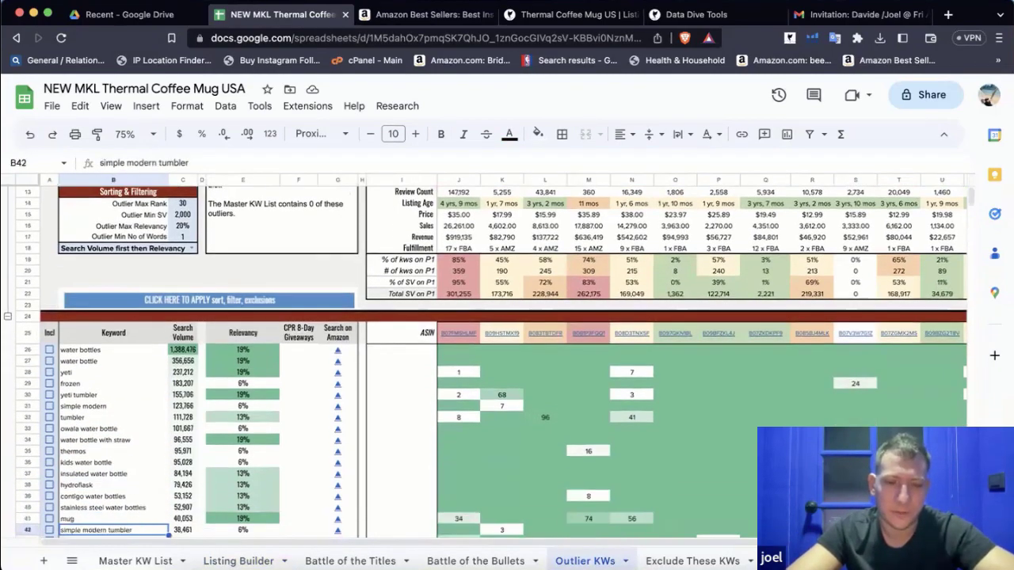
{"action": "key", "text": "Up"}
{"action": "key", "text": "Up"}
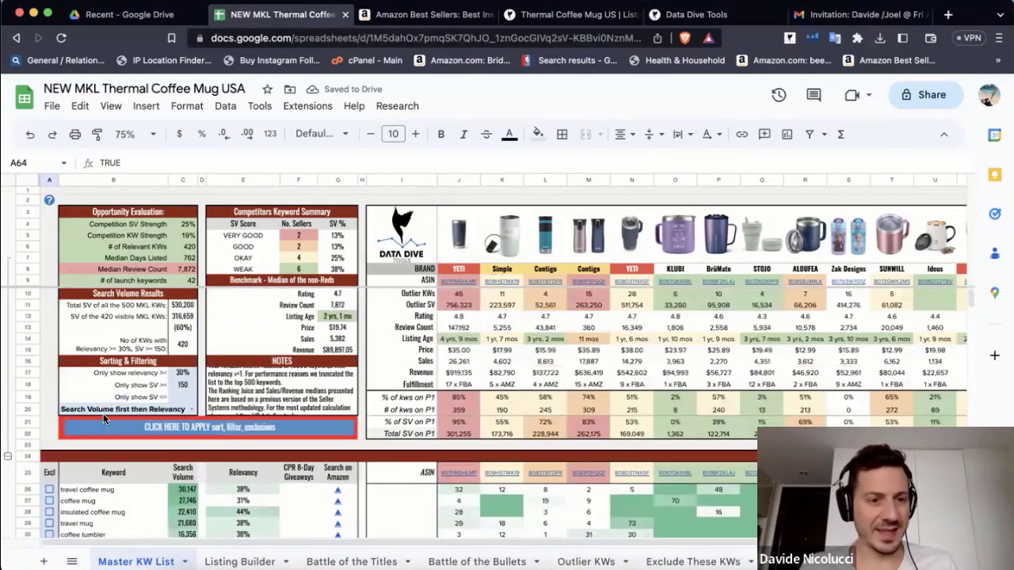
Apply the sort, filter and exclusions to the Master KW List, and look through the outlier keywords again
{"action": "left_click", "coordinate": [100, 426]}
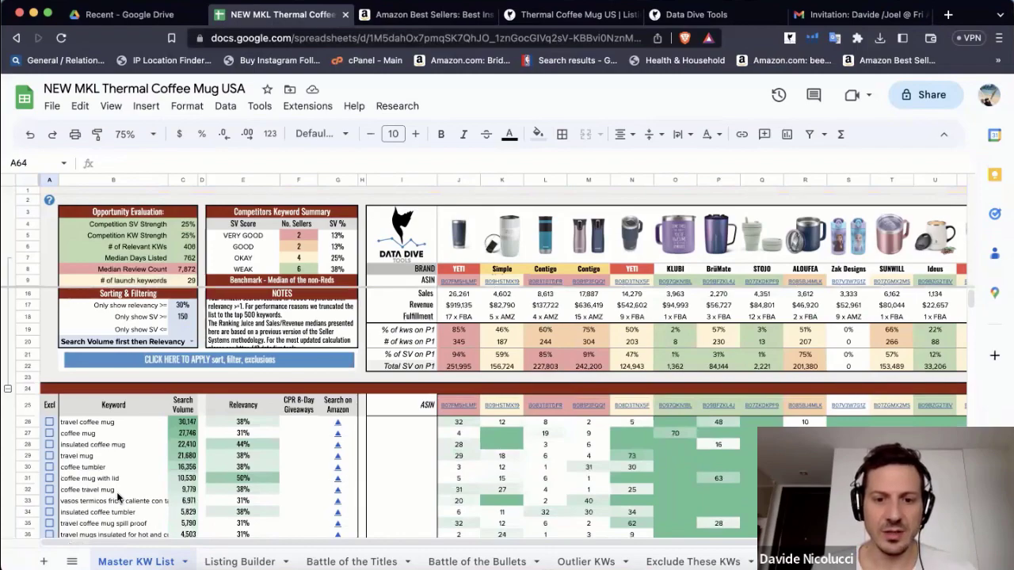
{"action": "left_click", "coordinate": [575, 564]}
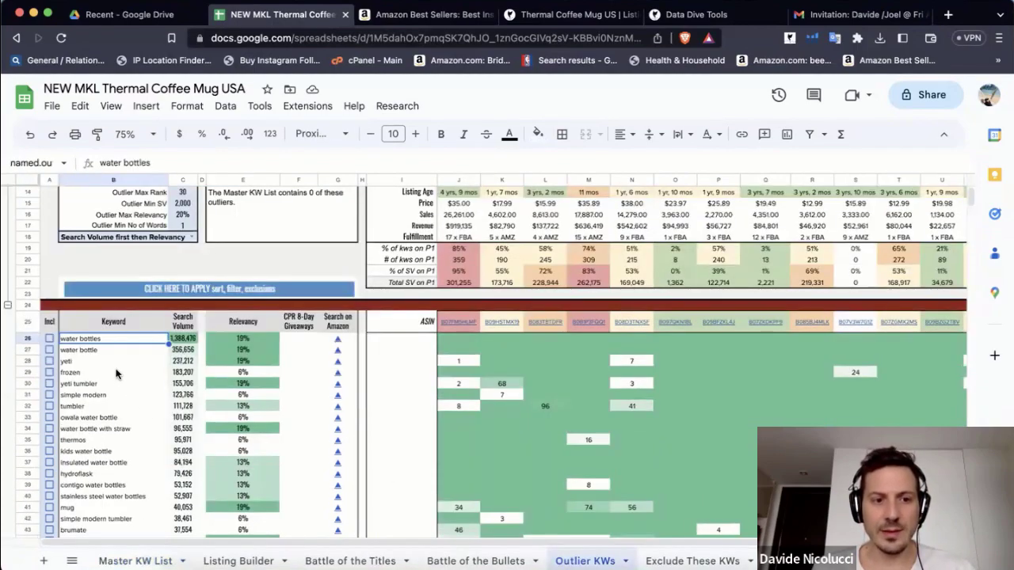
{"action": "scroll", "coordinate": [123, 381], "scroll_direction": "down", "scroll_amount": 3}
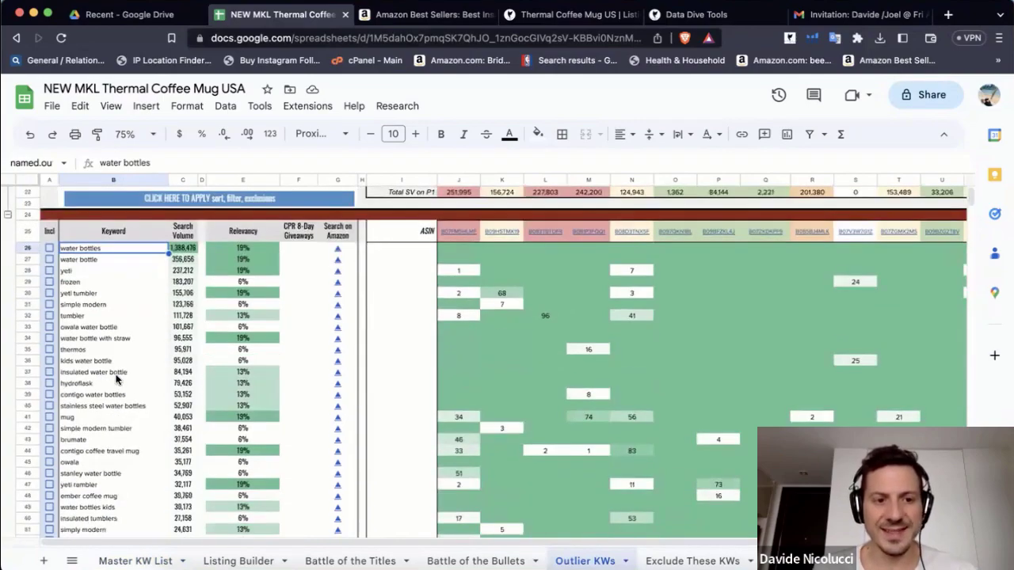
{"action": "scroll", "coordinate": [115, 380], "scroll_direction": "down", "scroll_amount": 3}
{"action": "scroll", "coordinate": [115, 380], "scroll_direction": "up", "scroll_amount": 5}
{"action": "scroll", "coordinate": [115, 381], "scroll_direction": "up", "scroll_amount": 3}
Check the excluded keywords in Exclude These KWs and return to the Master KW List
{"action": "left_click", "coordinate": [131, 559]}
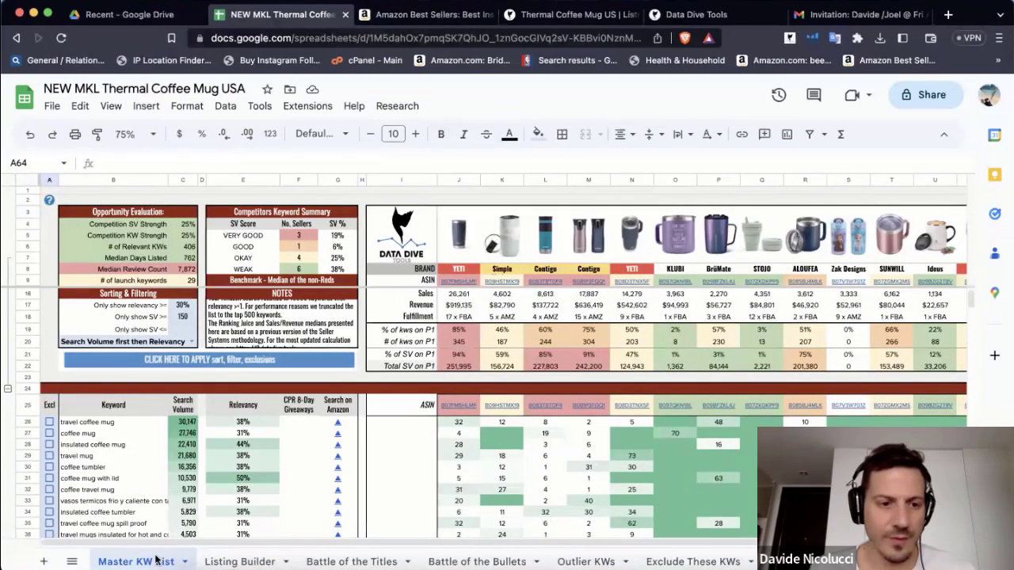
{"action": "left_click", "coordinate": [693, 562]}
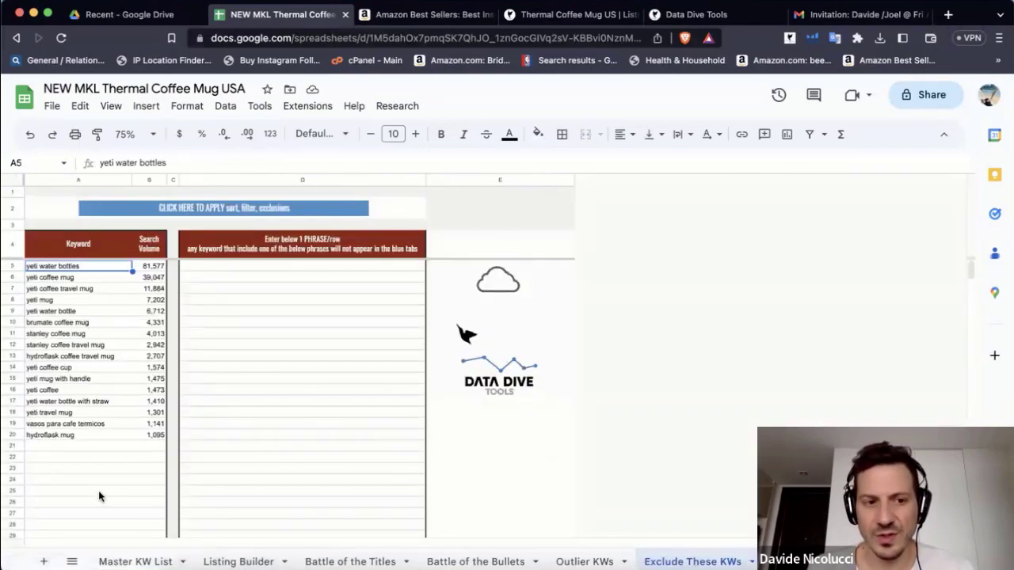
{"action": "left_click", "coordinate": [137, 561]}
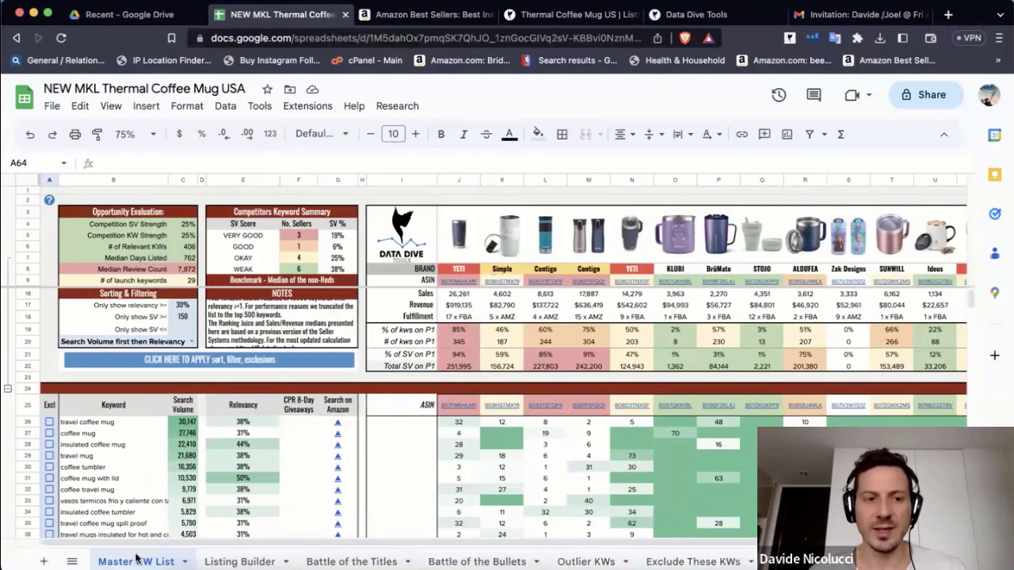